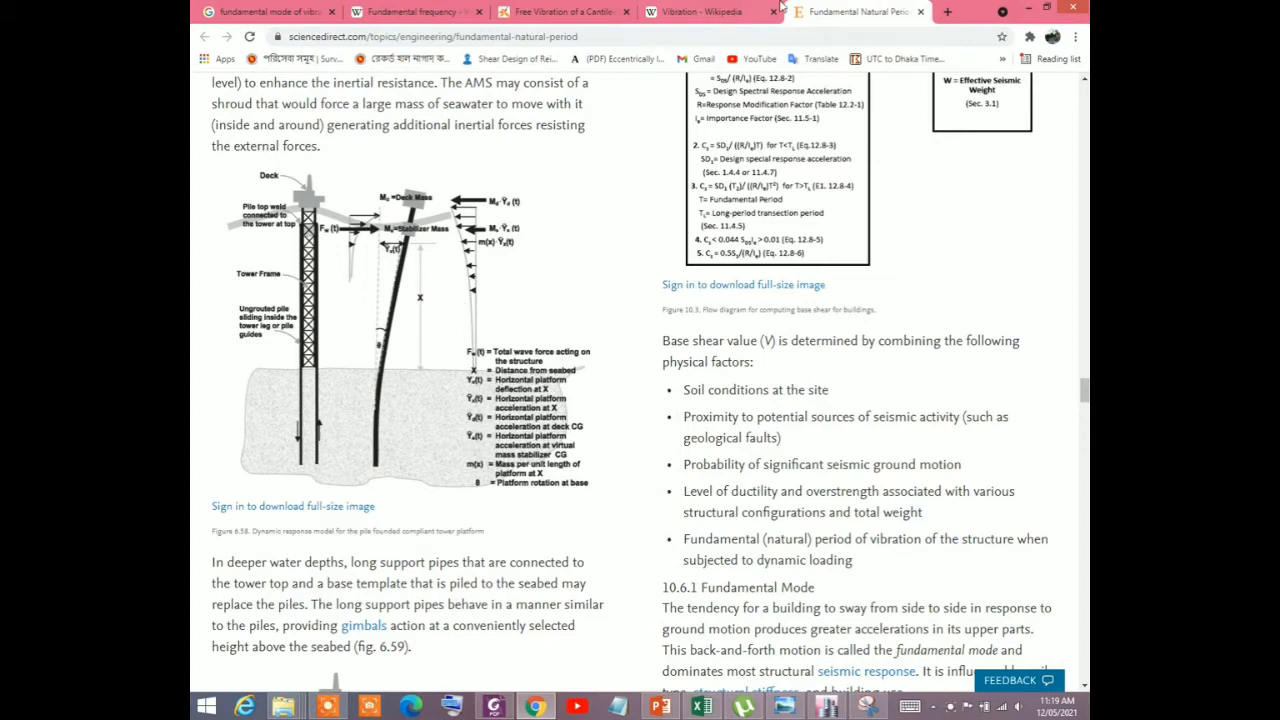
Switch to the Wikipedia Vibration page and examine the mode shapes of the cantilevered I-beam
click(700, 12)
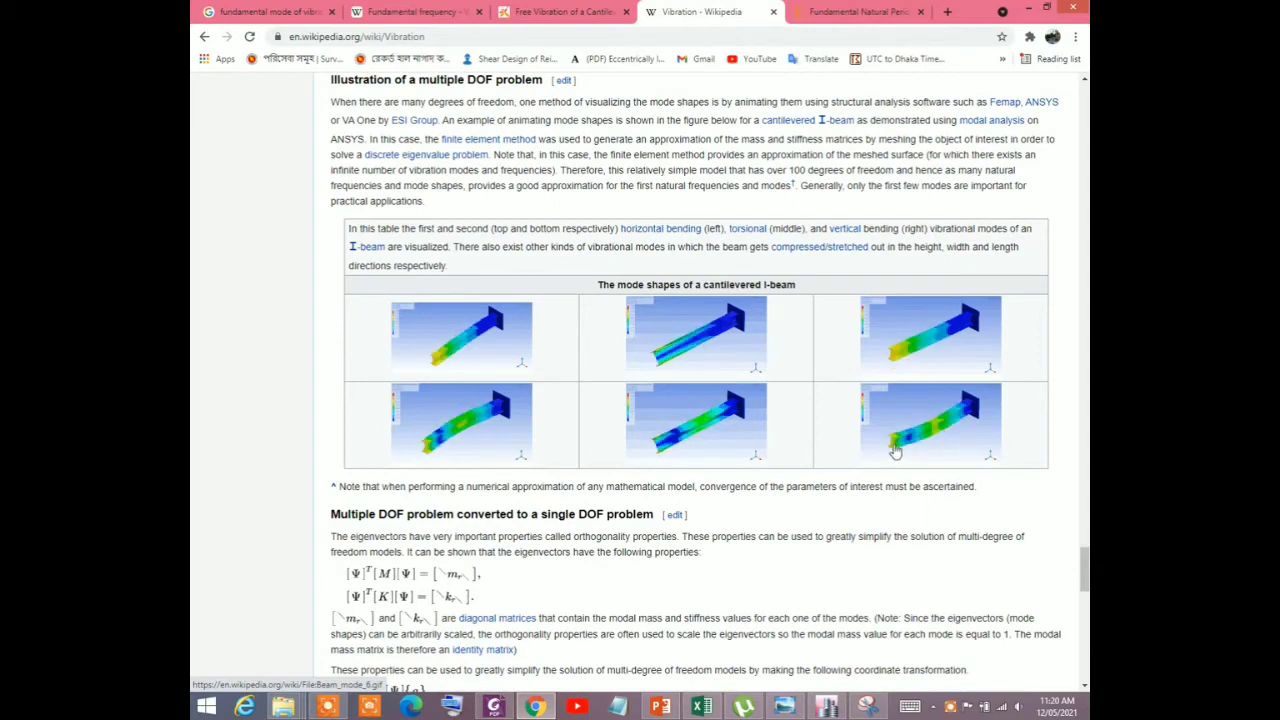
scroll(457, 528, down, 2)
scroll(523, 523, up, 2)
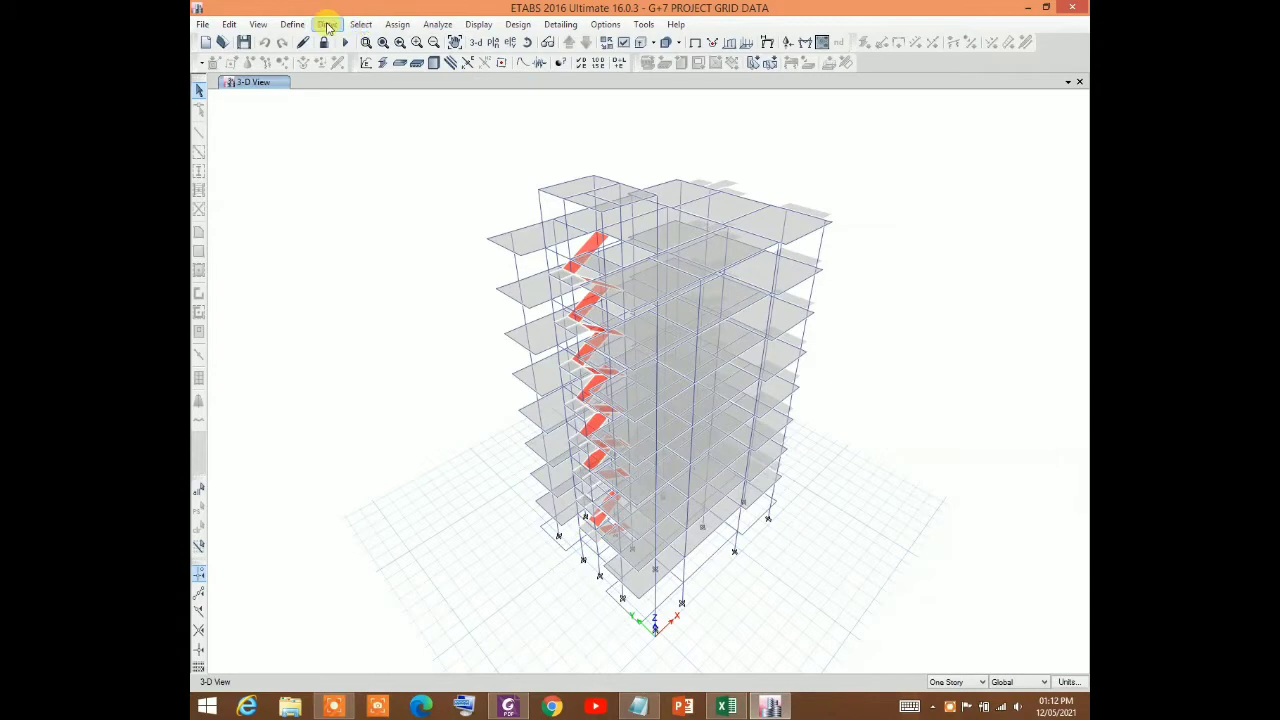
click(292, 25)
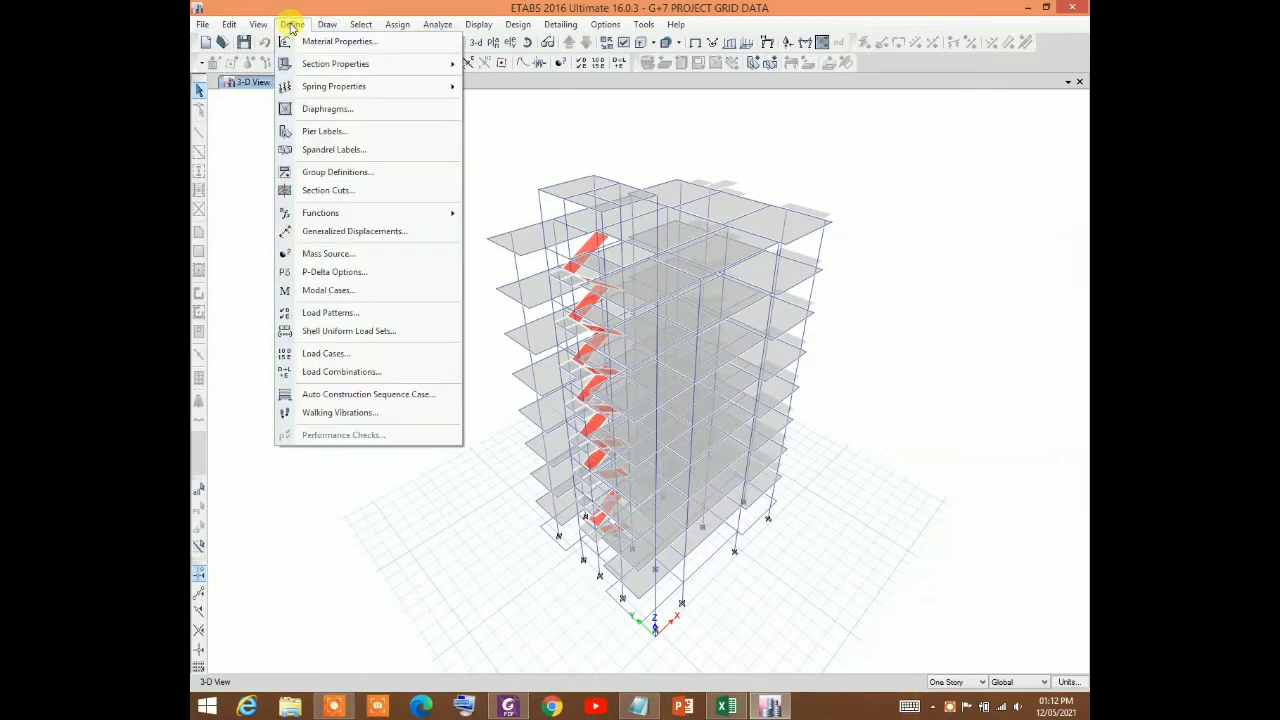
click(327, 256)
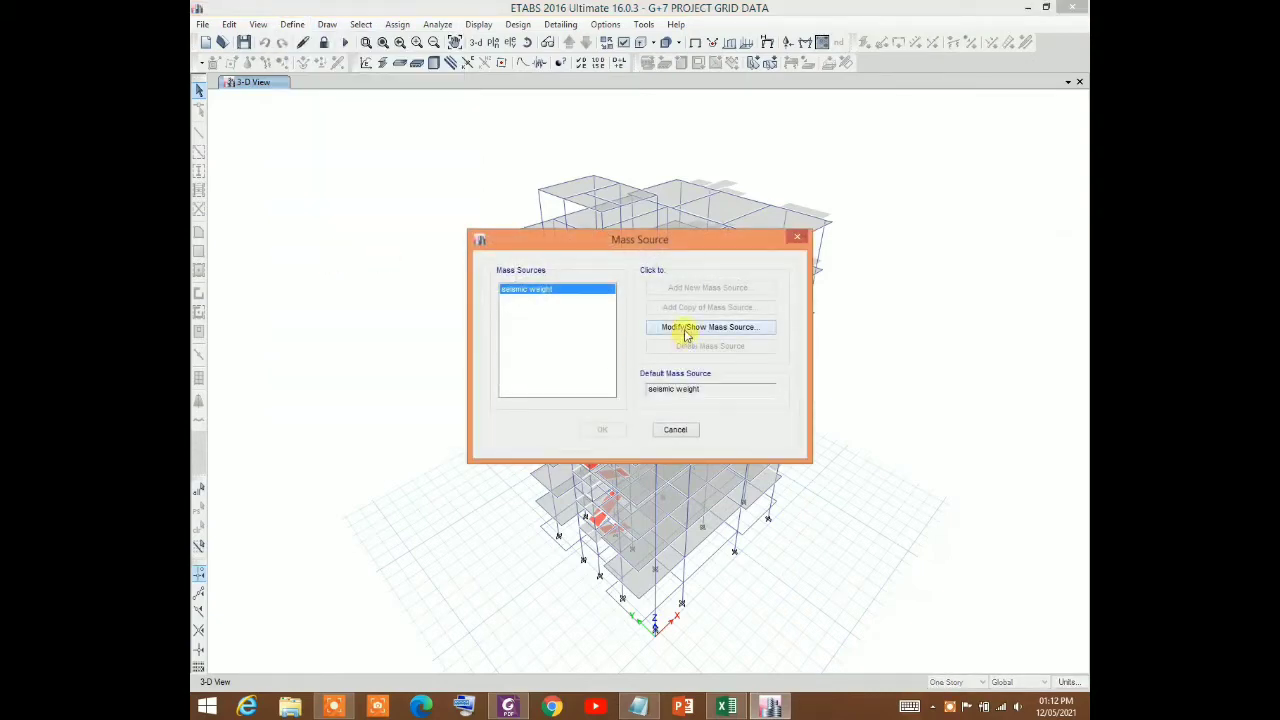
click(797, 237)
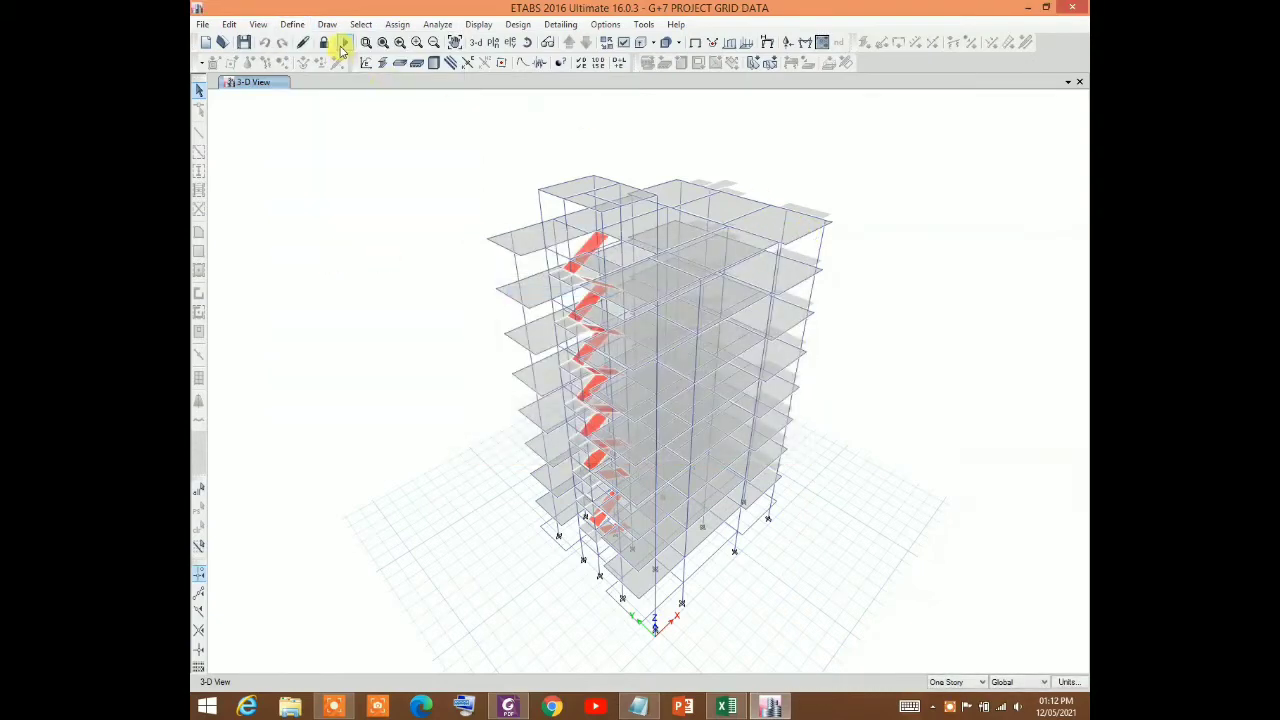
Unlock the model and open the data of the seismic weight mass source for modification
click(326, 42)
click(654, 402)
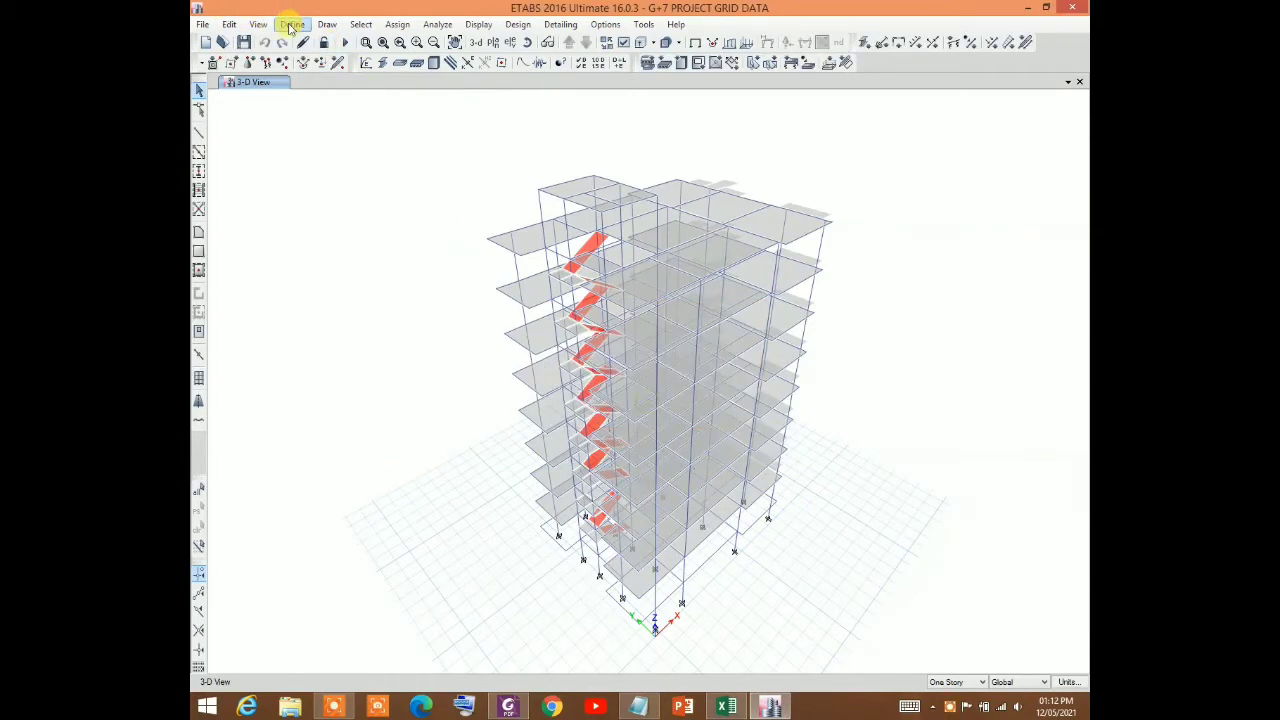
click(292, 24)
click(327, 253)
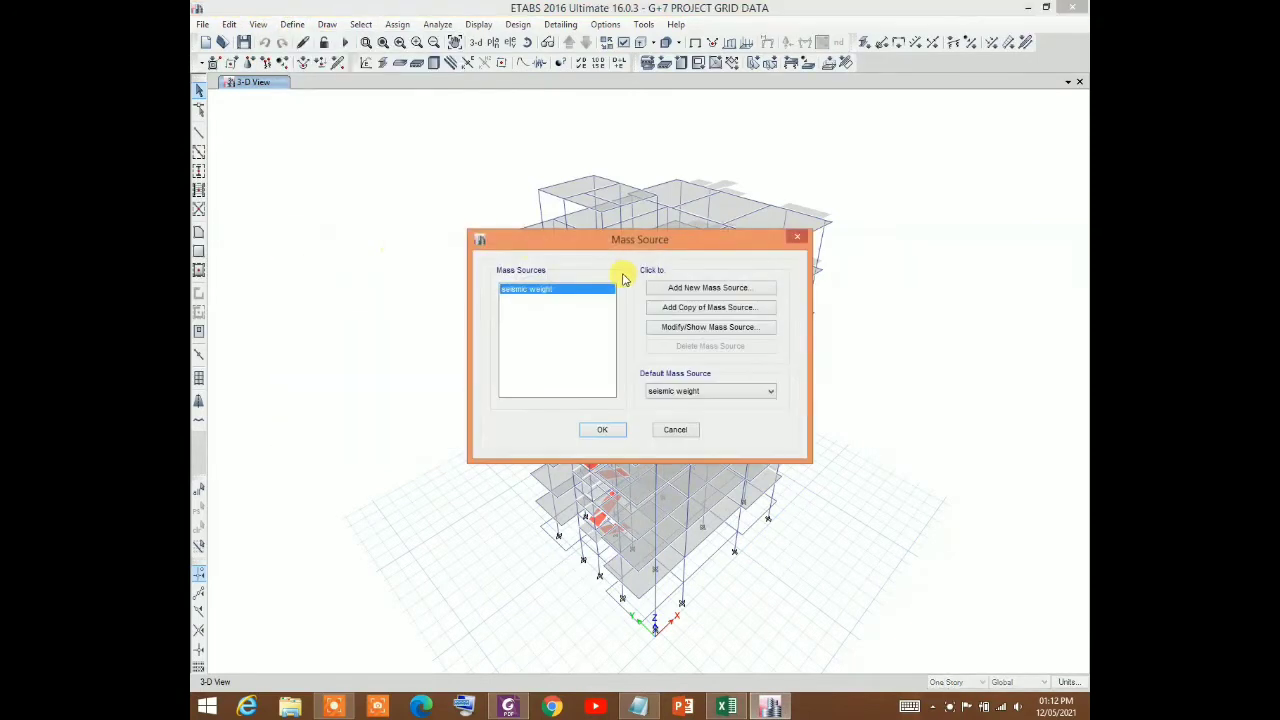
click(697, 330)
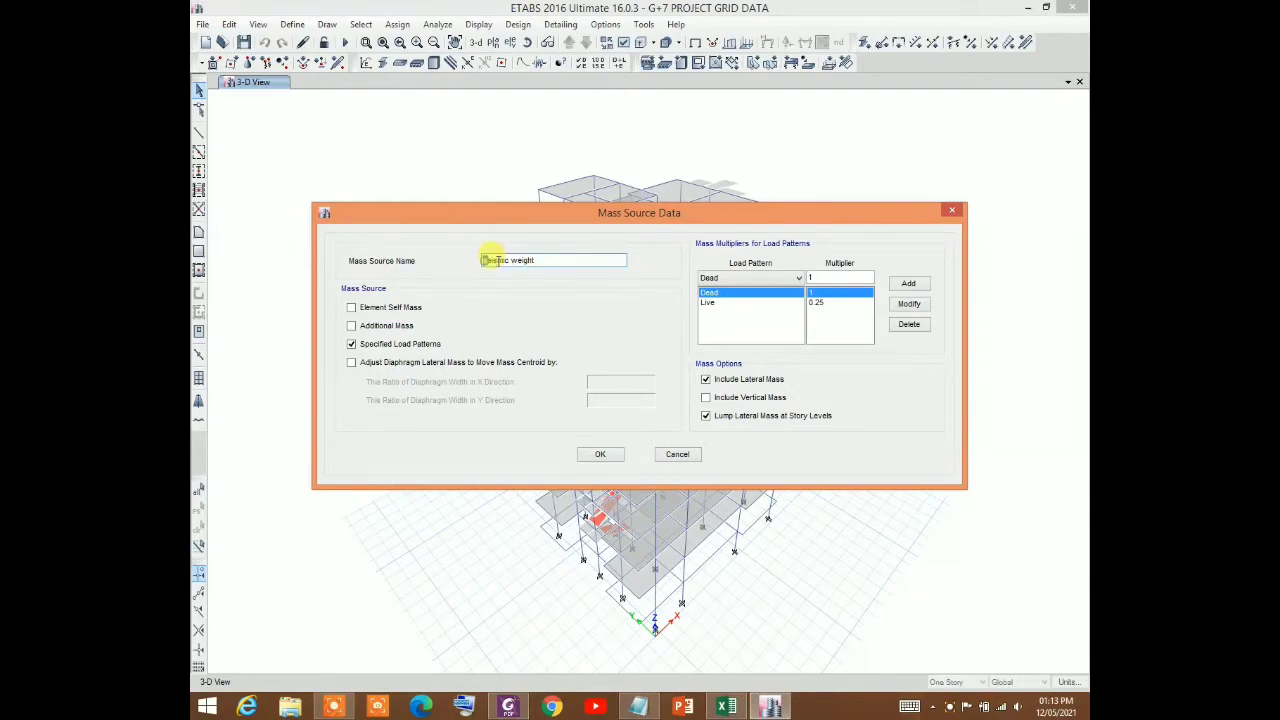
Delete the Dead and Live entries from the mass multipliers of the seismic weight mass source and choose the Dead load pattern
drag(488, 259, 536, 260)
click(540, 260)
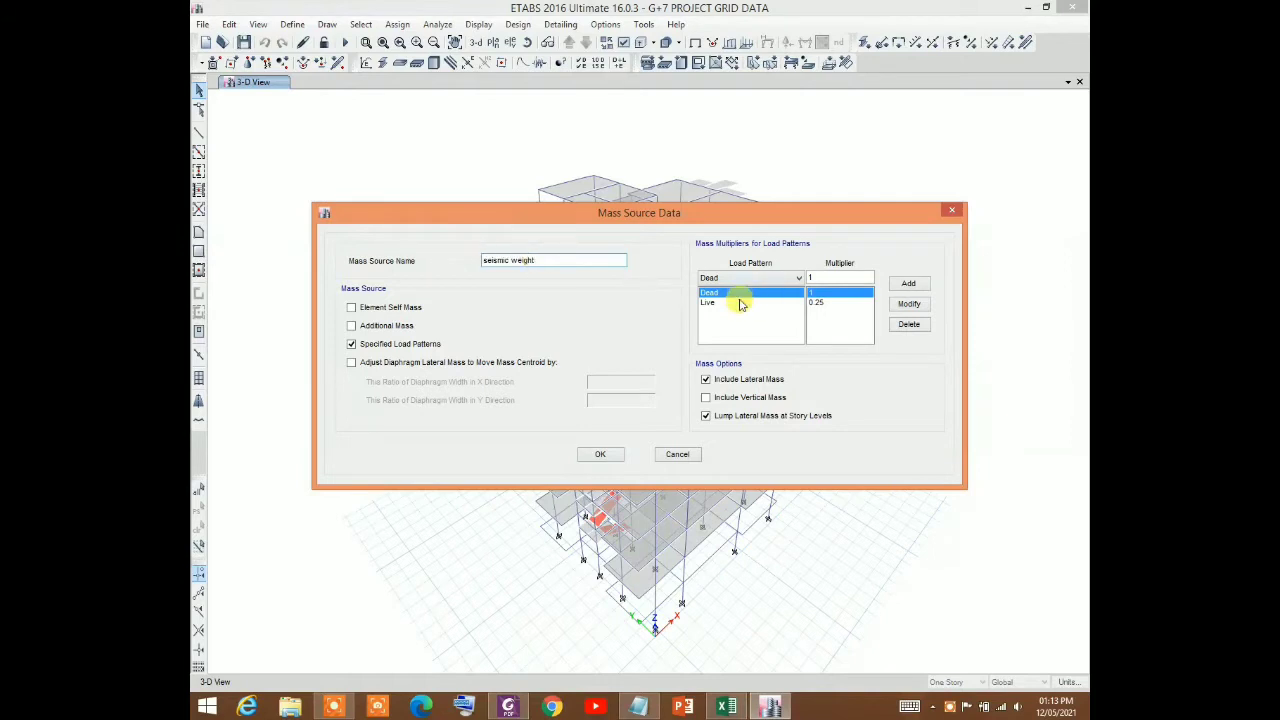
click(908, 323)
click(908, 323)
click(770, 280)
click(766, 290)
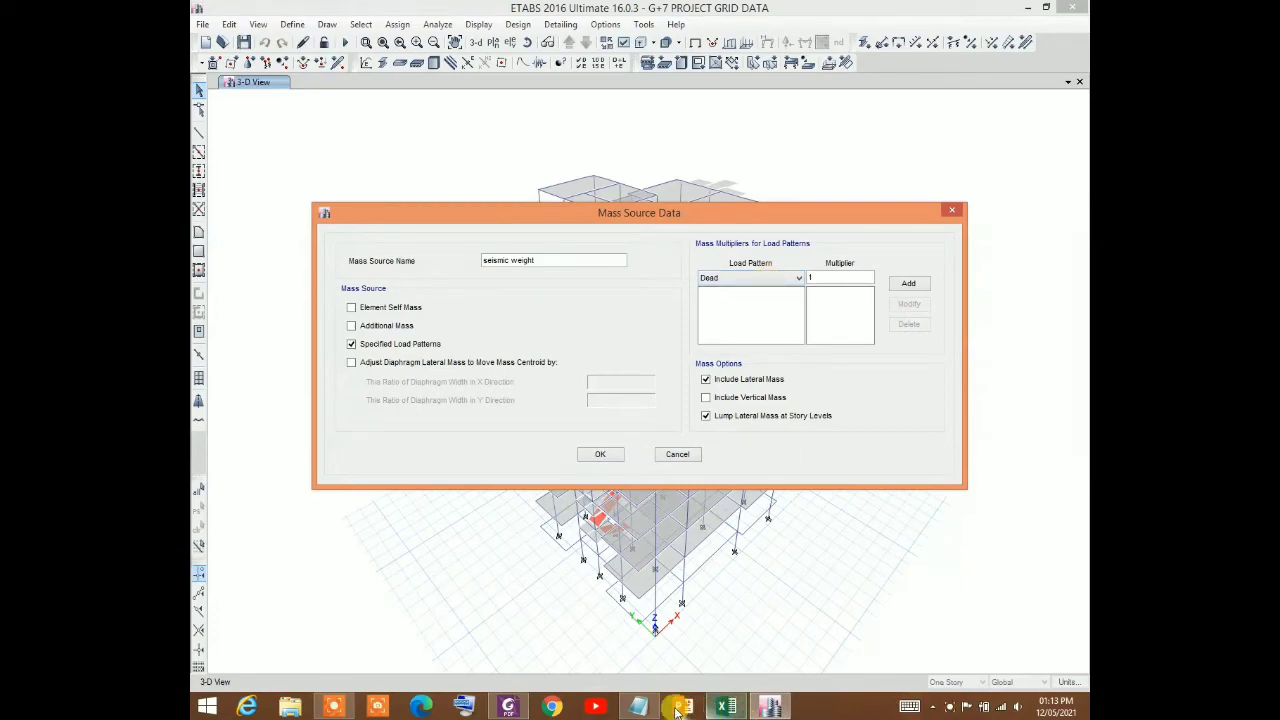
Switch to Foxit PhantomPDF and find section 2.5.7.3 Seismic weight in the BNBC2020 document
click(510, 706)
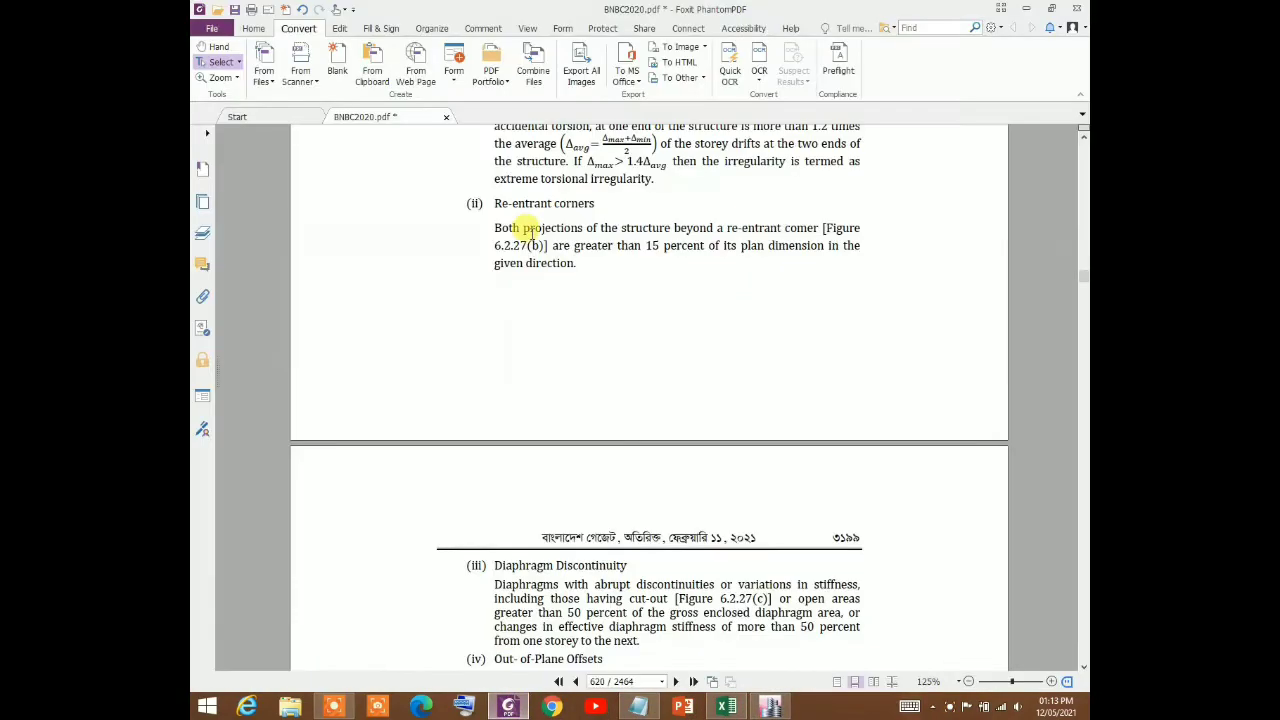
scroll(520, 225, down, 10)
scroll(530, 285, up, 12)
scroll(550, 295, up, 20)
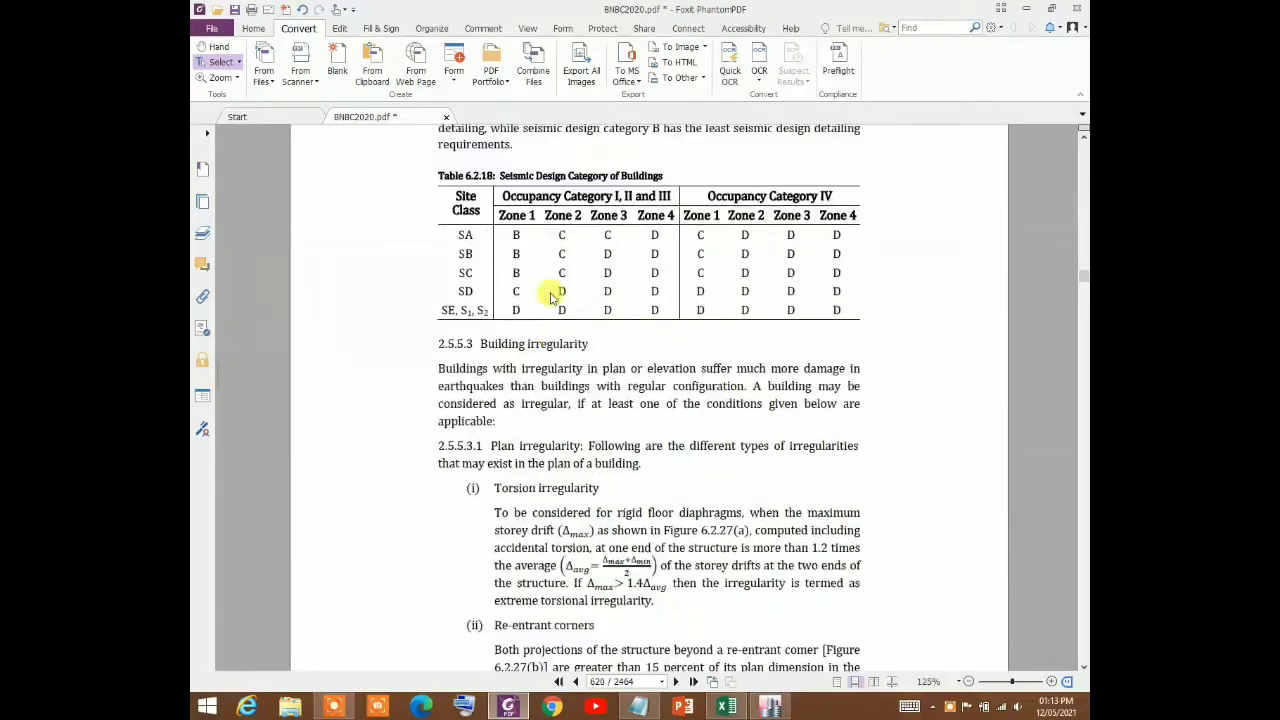
scroll(550, 295, up, 4)
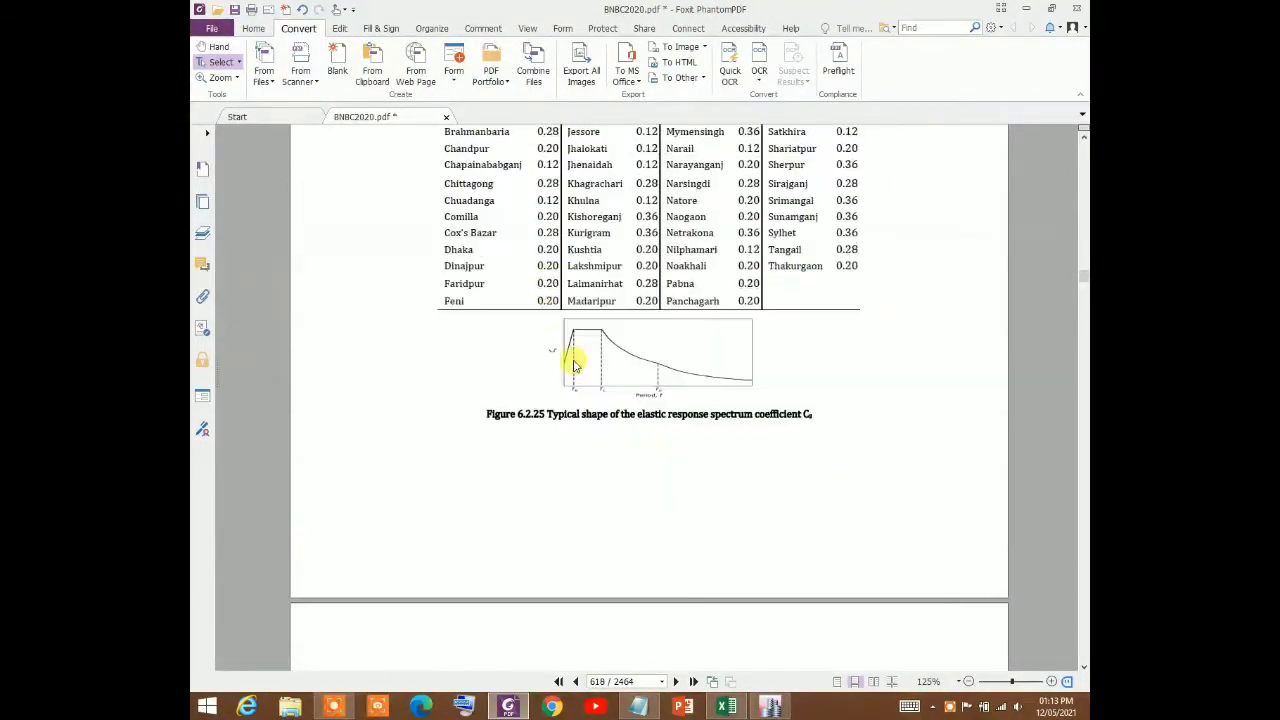
scroll(571, 357, down, 15)
scroll(632, 447, down, 20)
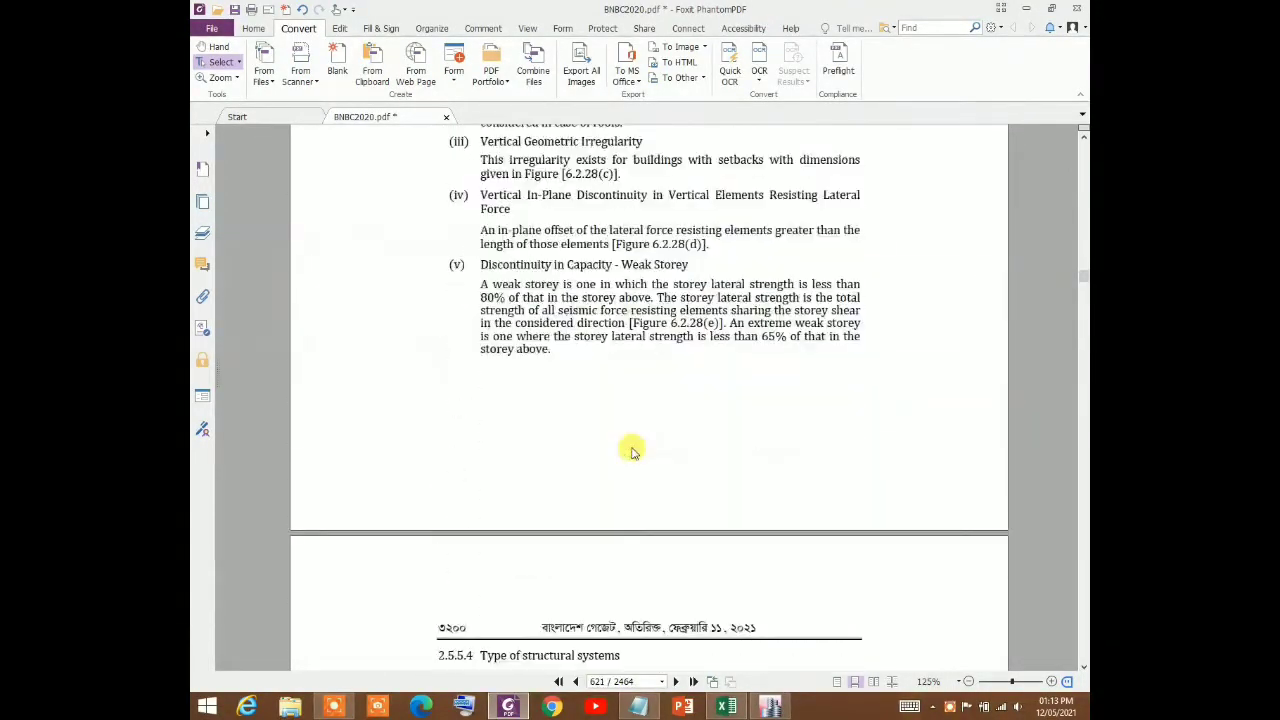
scroll(636, 449, down, 20)
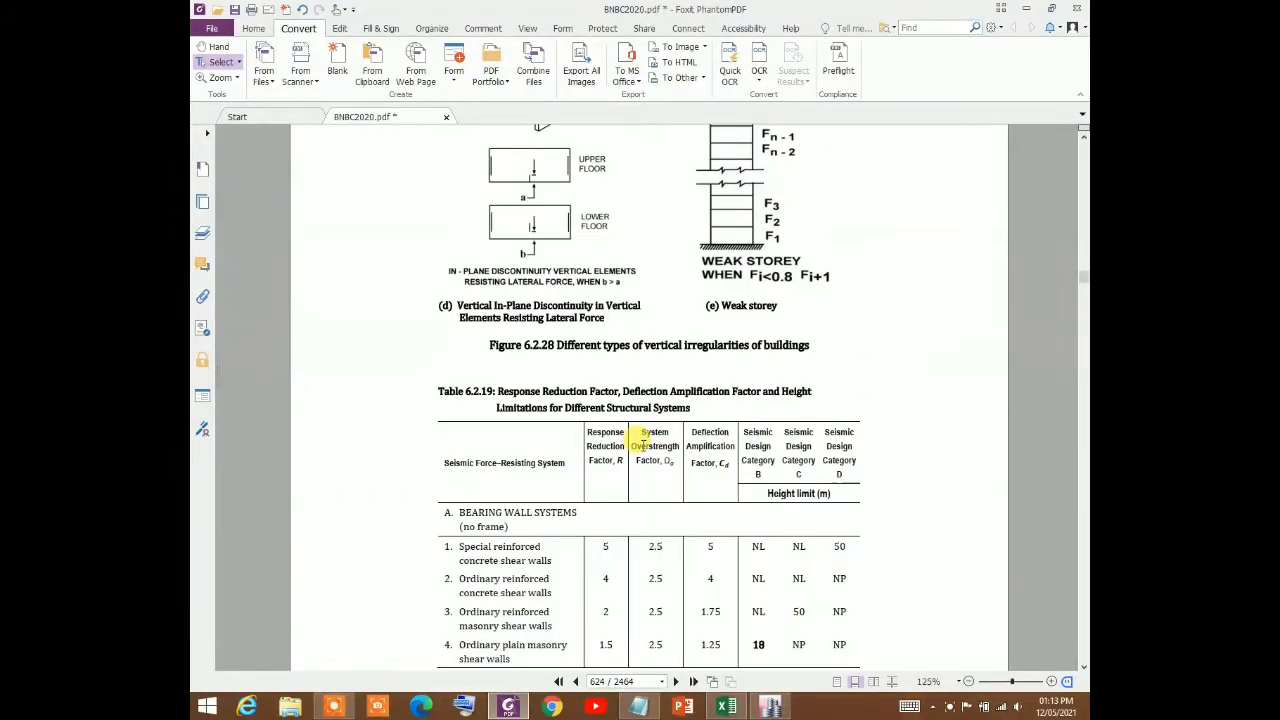
scroll(662, 475, down, 20)
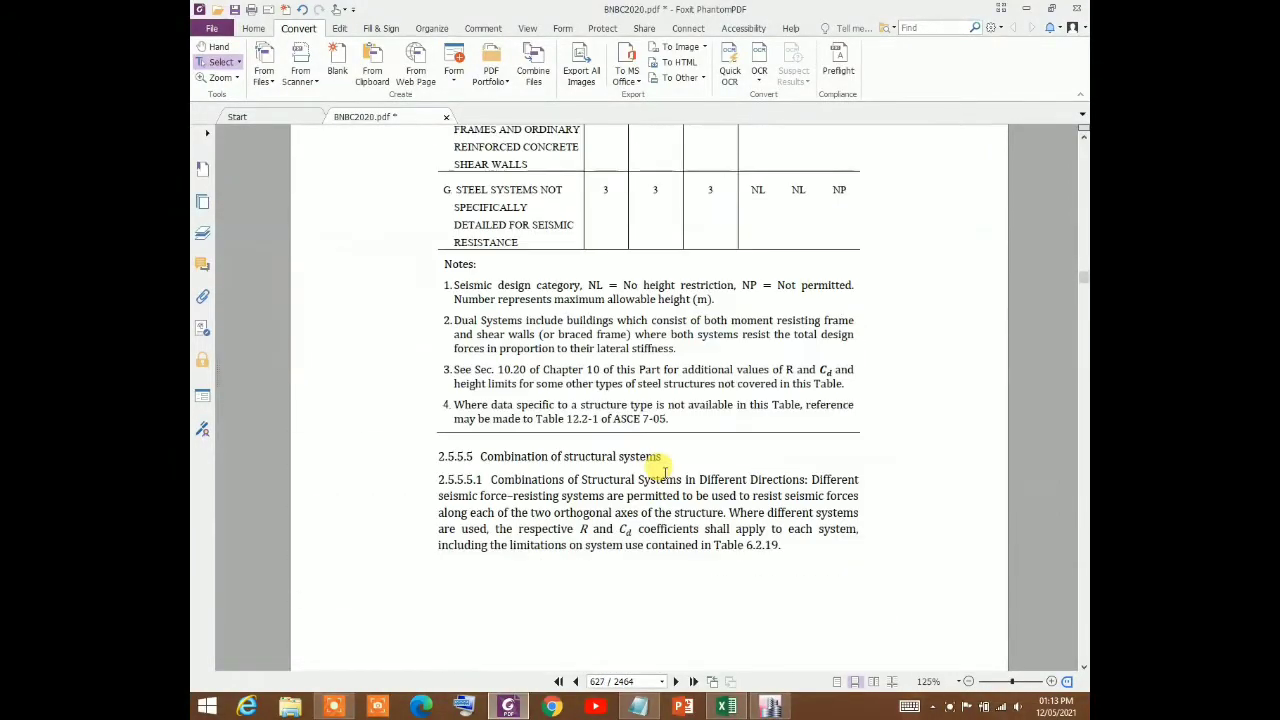
scroll(662, 470, down, 20)
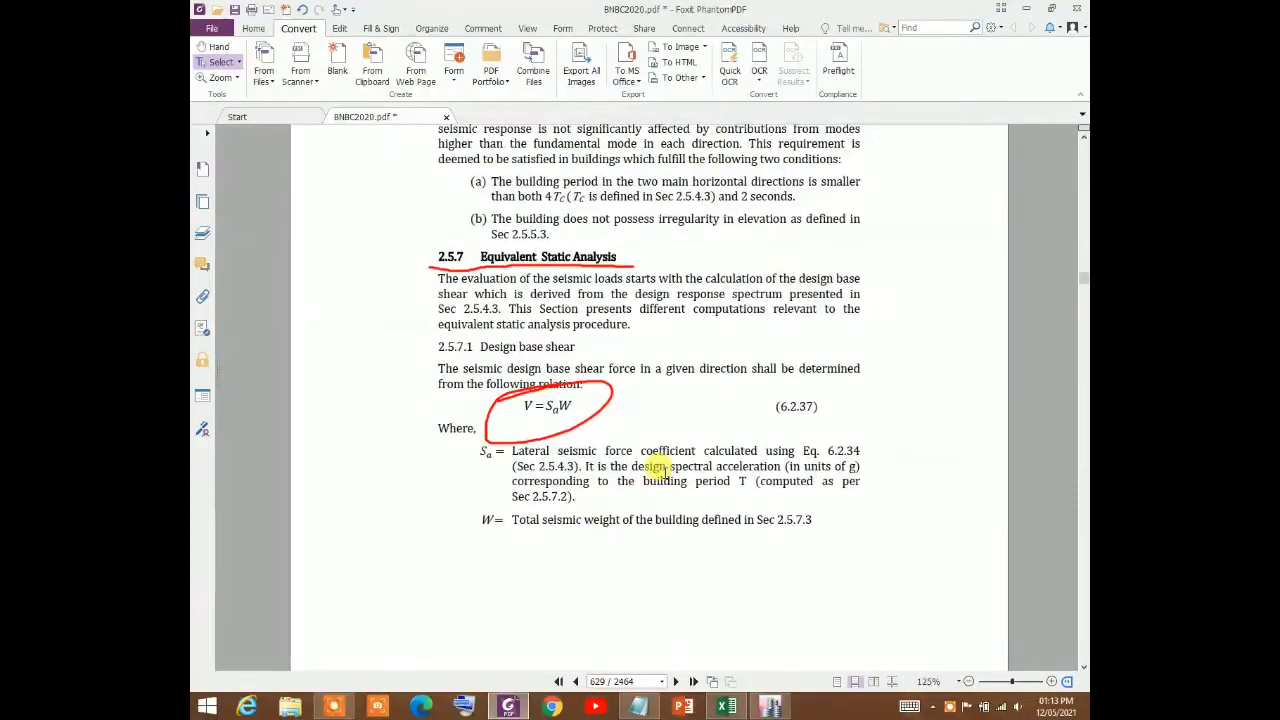
scroll(668, 470, down, 10)
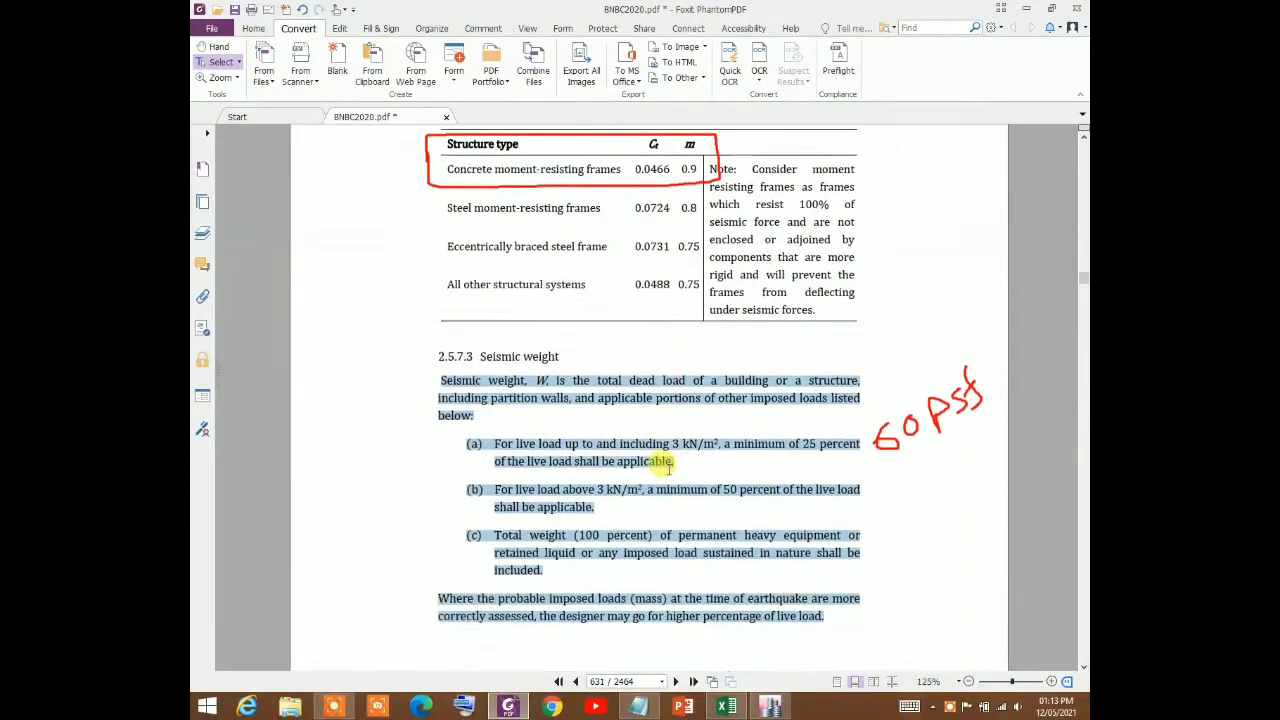
Read the section 2.5.7.3 rules on which portions of dead, live and imposed loads count towards seismic weight
scroll(663, 463, up, 5)
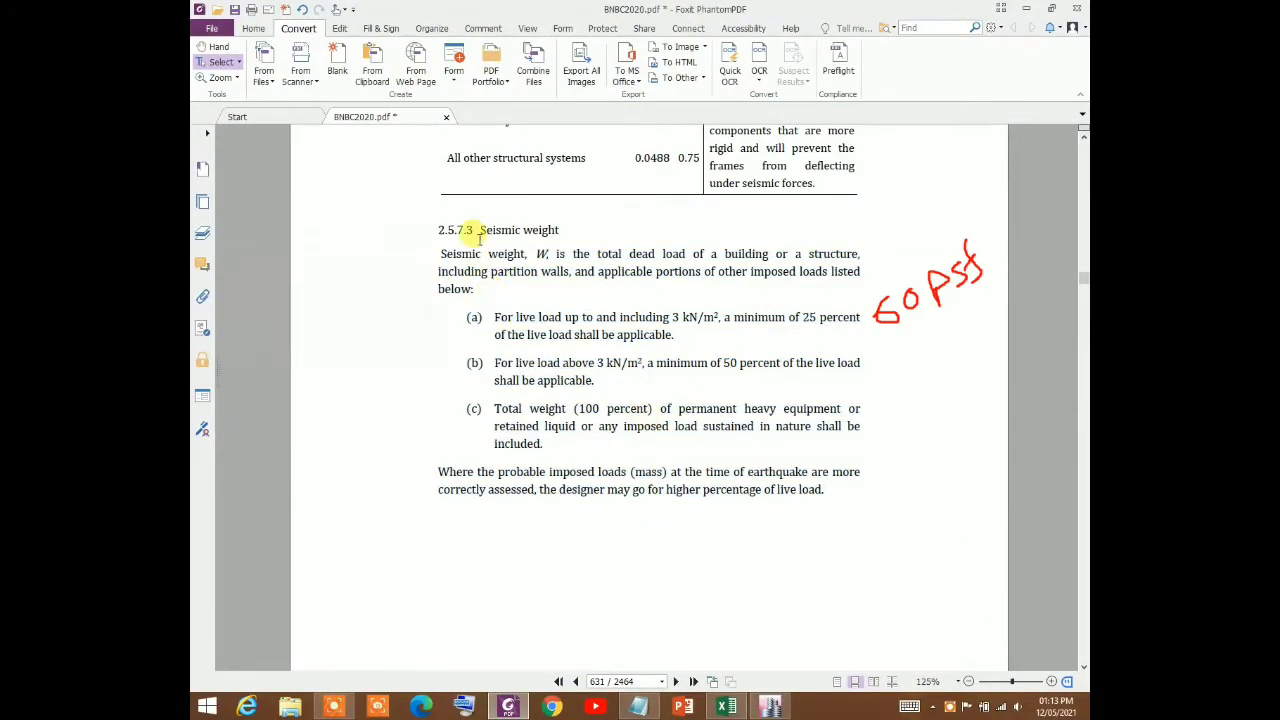
scroll(470, 266, down, 1)
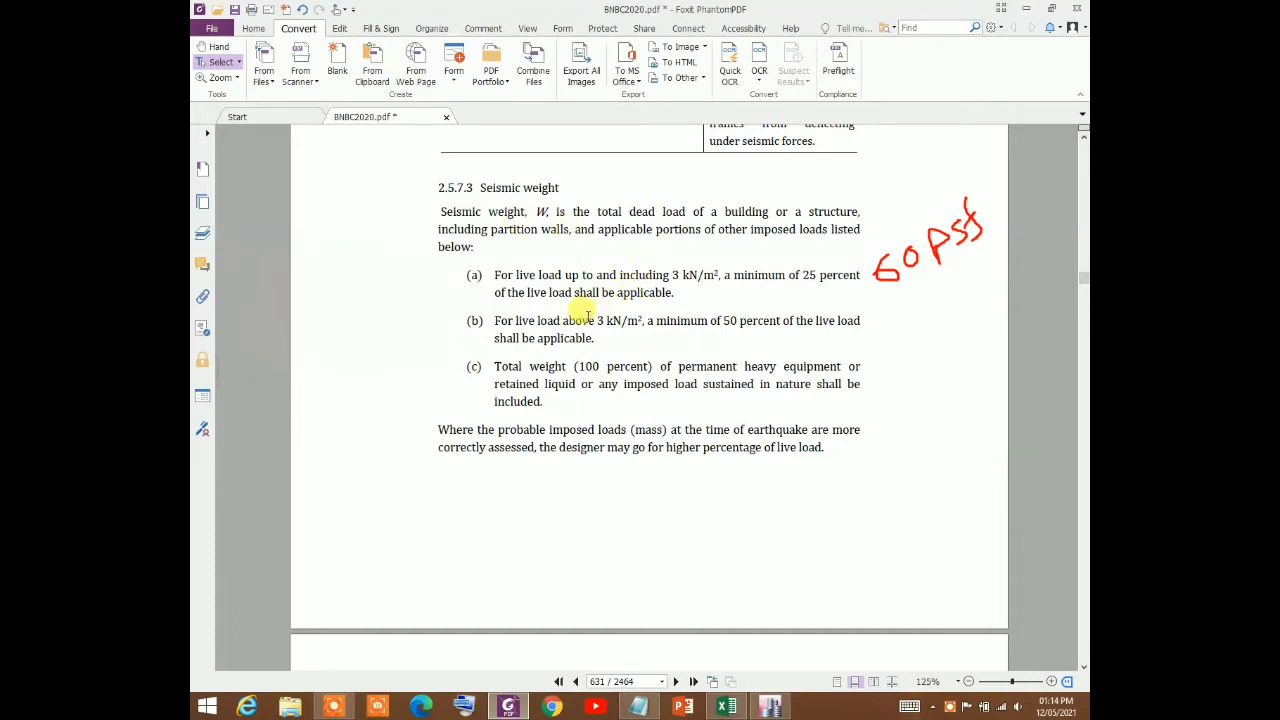
scroll(521, 275, down, 1)
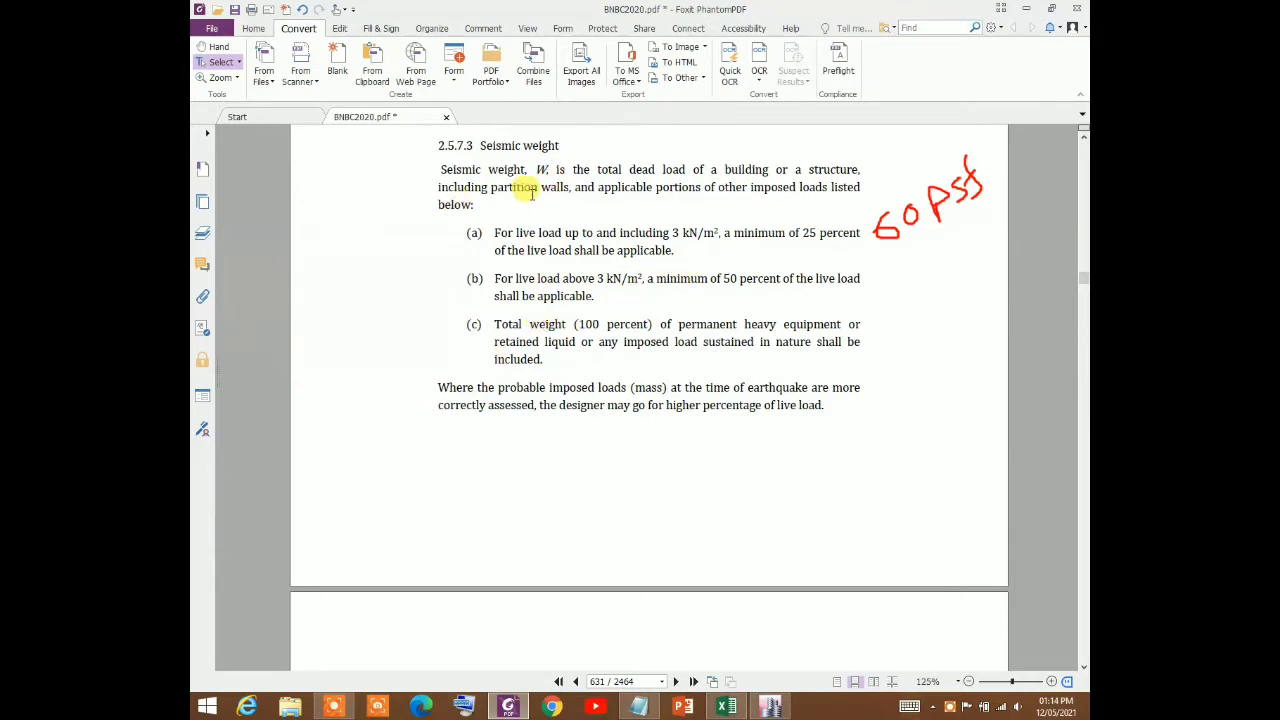
scroll(563, 345, down, 1)
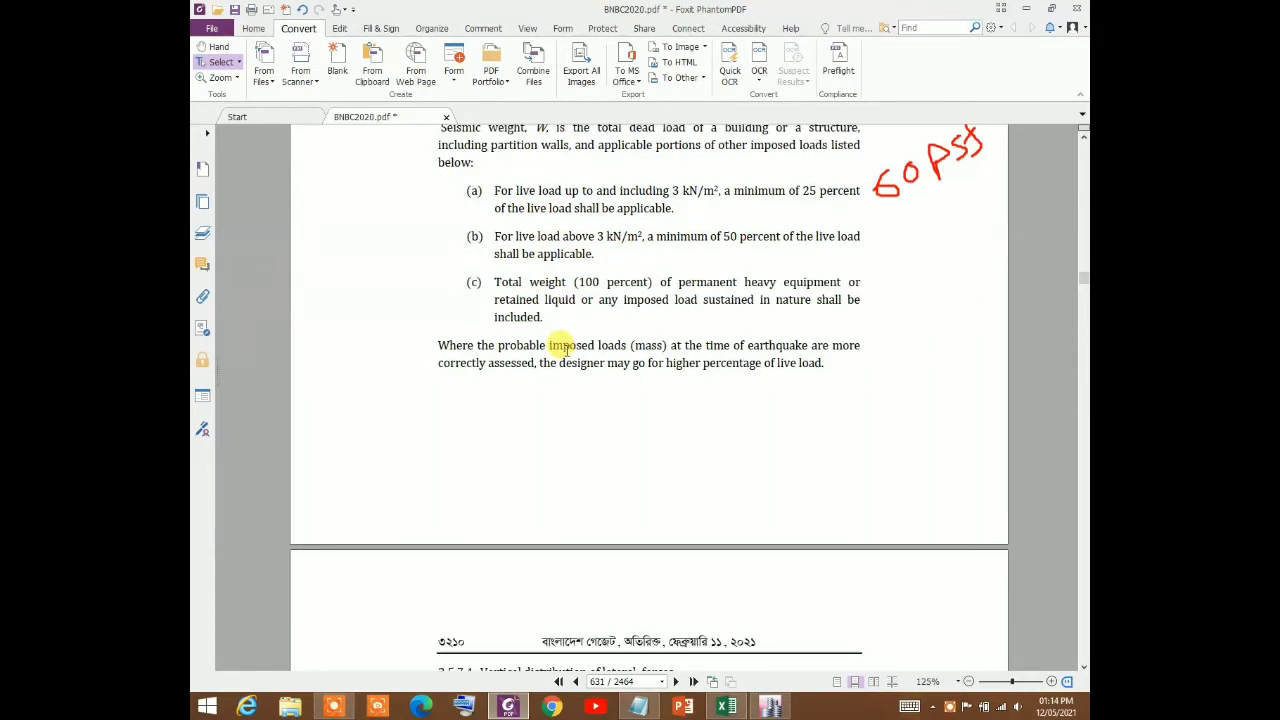
scroll(562, 400, up, 1)
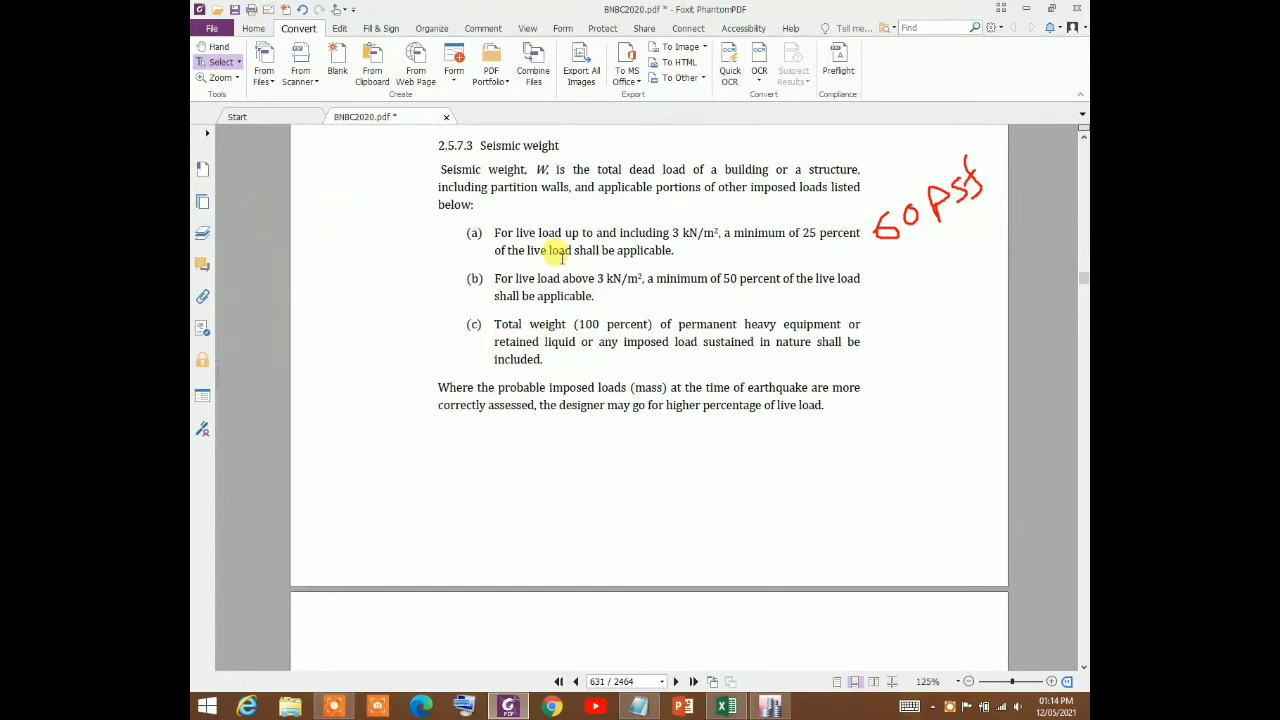
scroll(558, 255, up, 1)
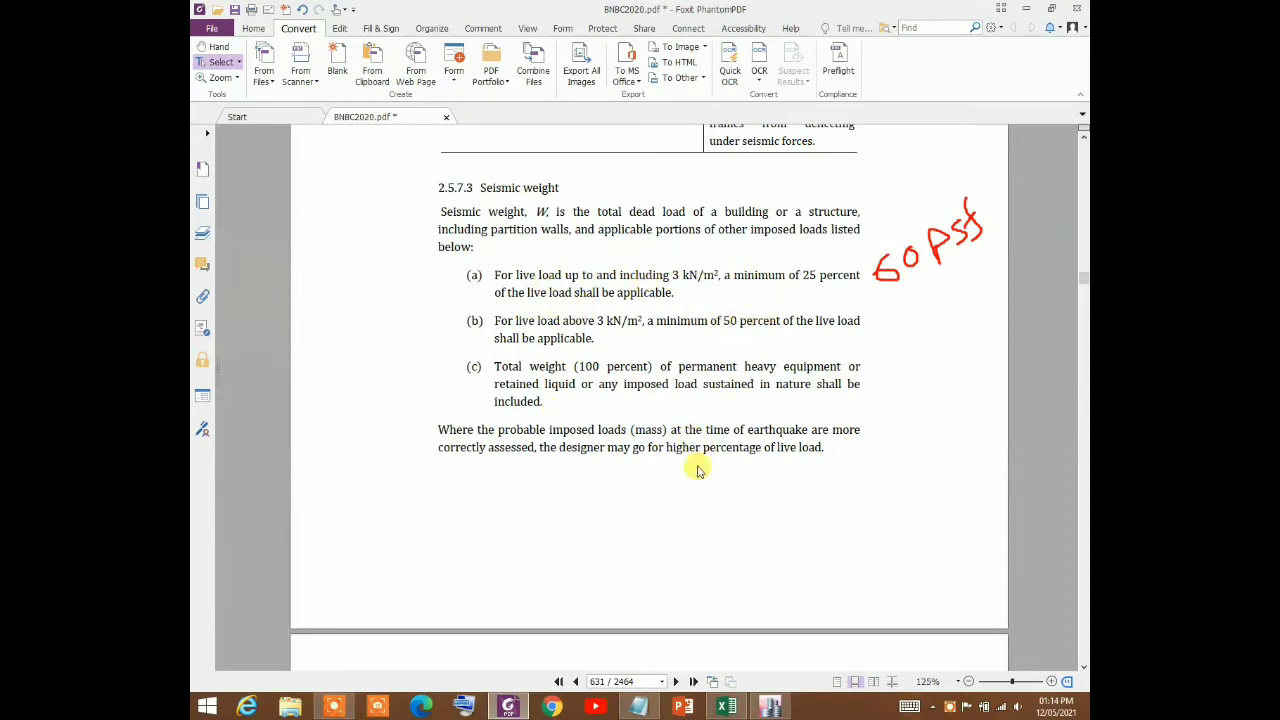
Back in ETABS, add Dead with multiplier 1 and Live with multiplier 0.25 to the seismic weight mass source and accept it
click(770, 707)
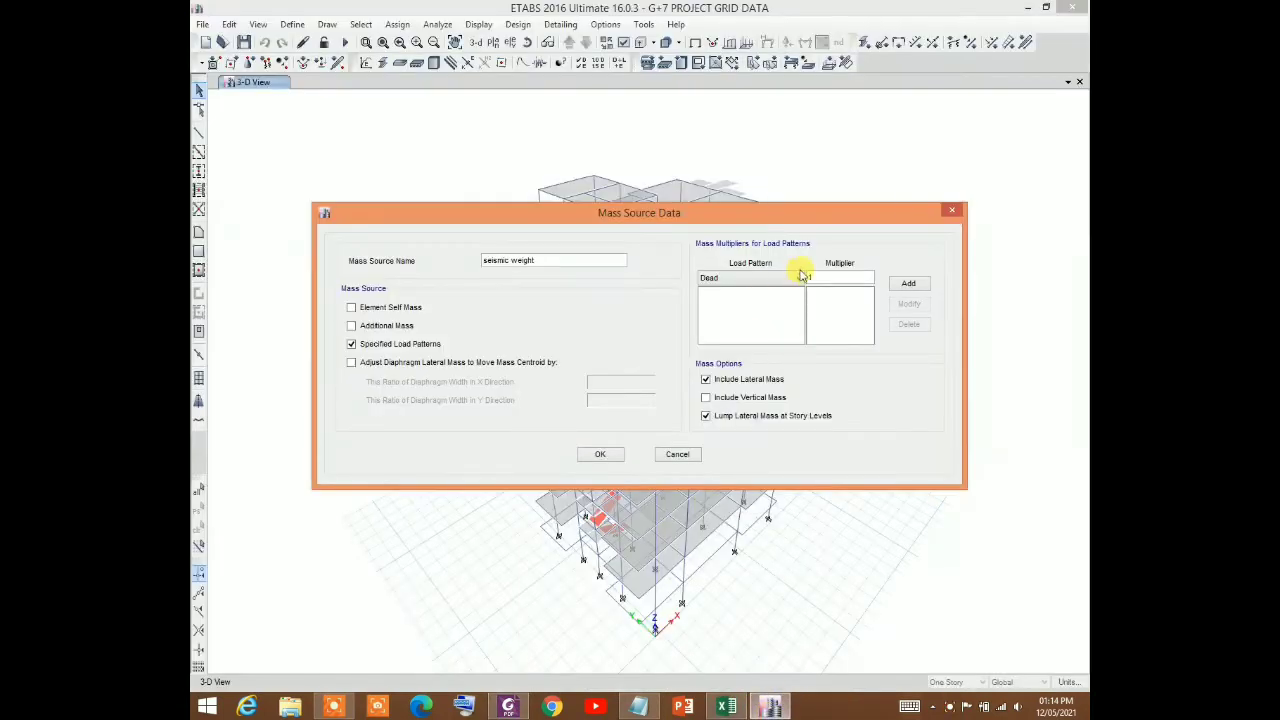
click(910, 284)
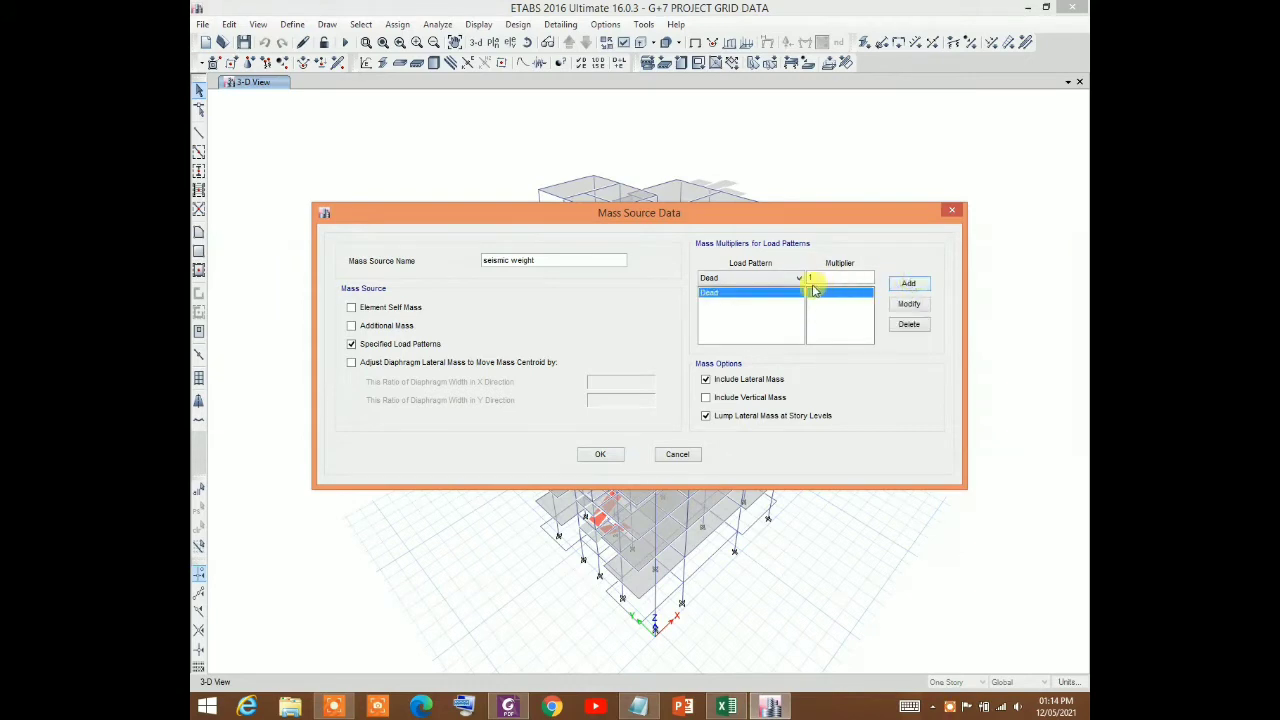
click(768, 280)
click(710, 294)
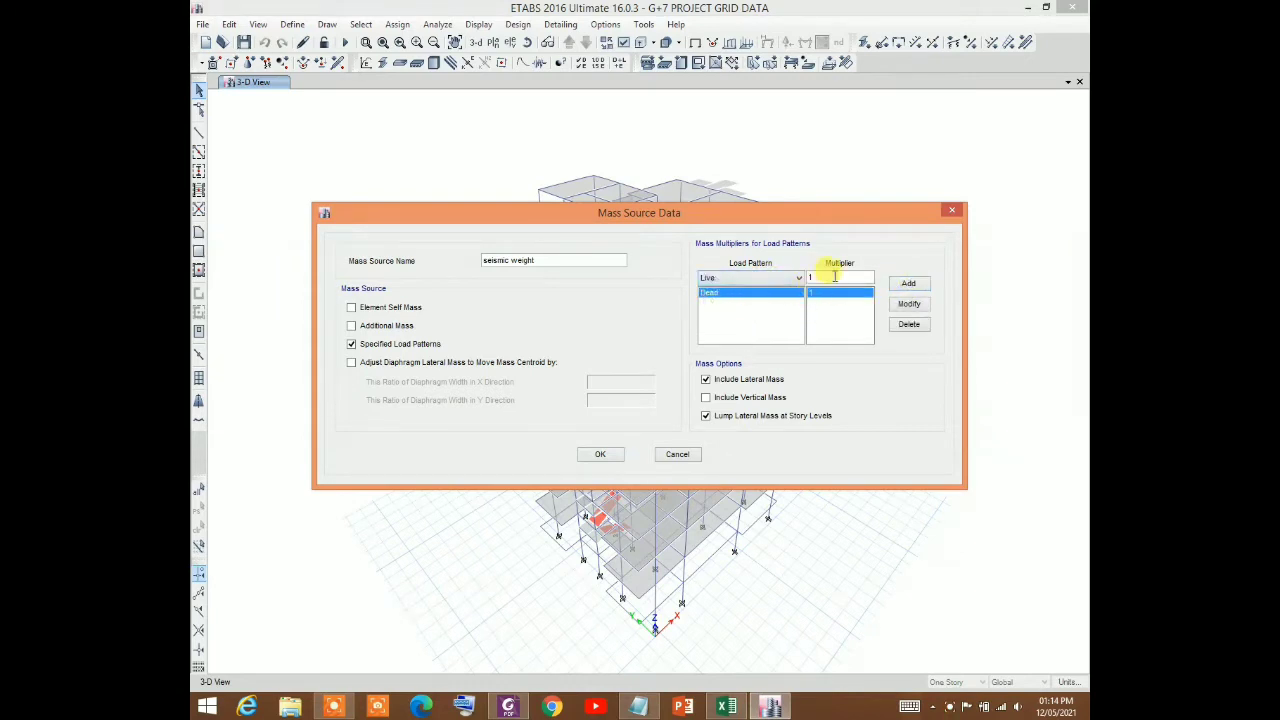
click(833, 277)
click(920, 285)
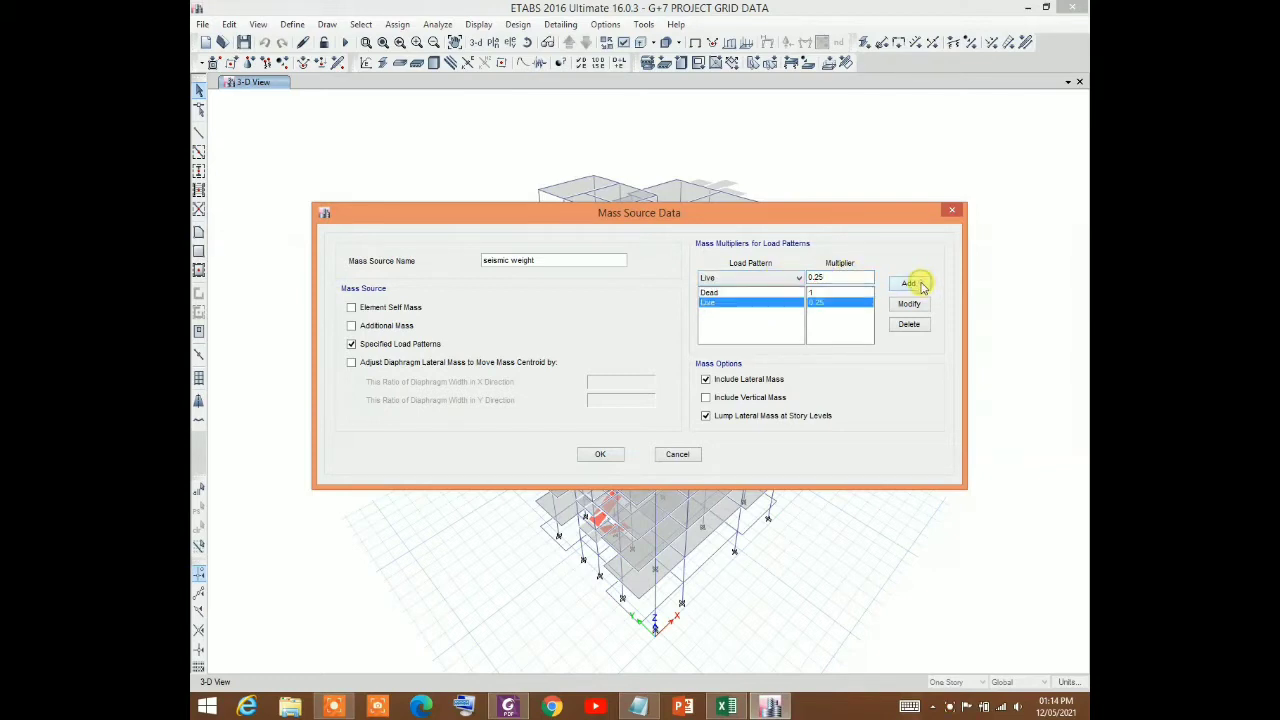
click(710, 379)
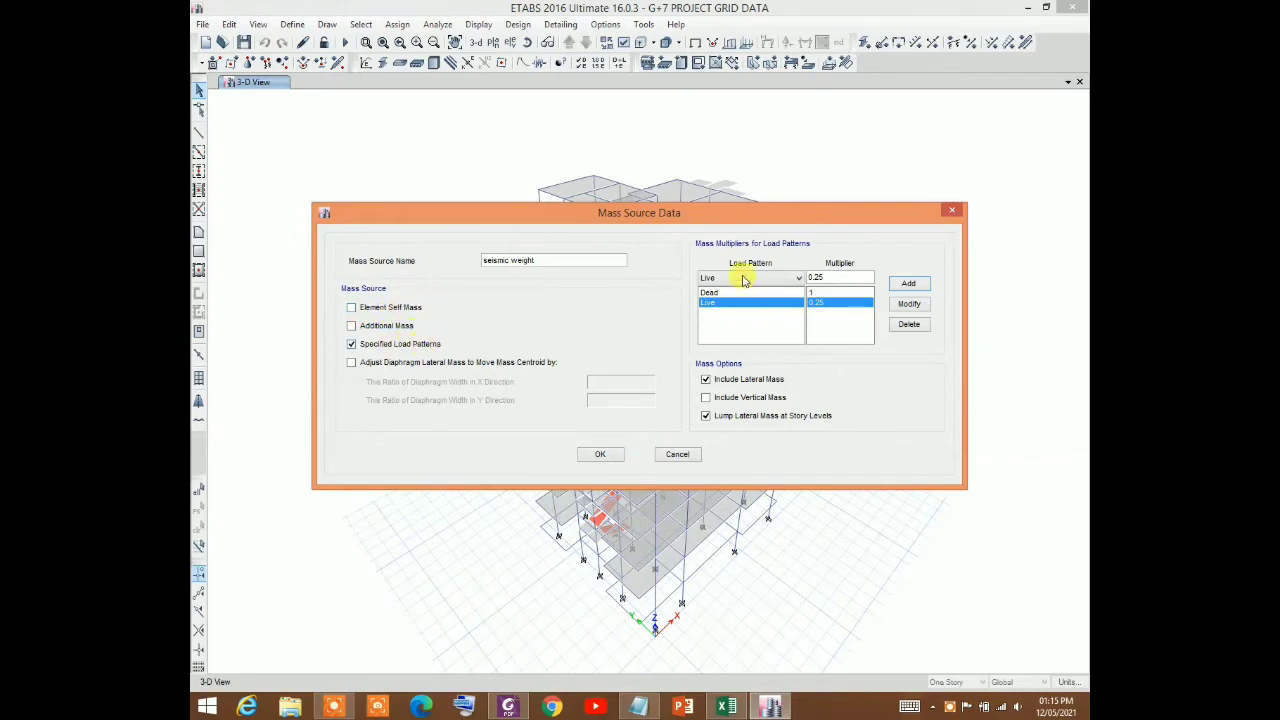
click(712, 292)
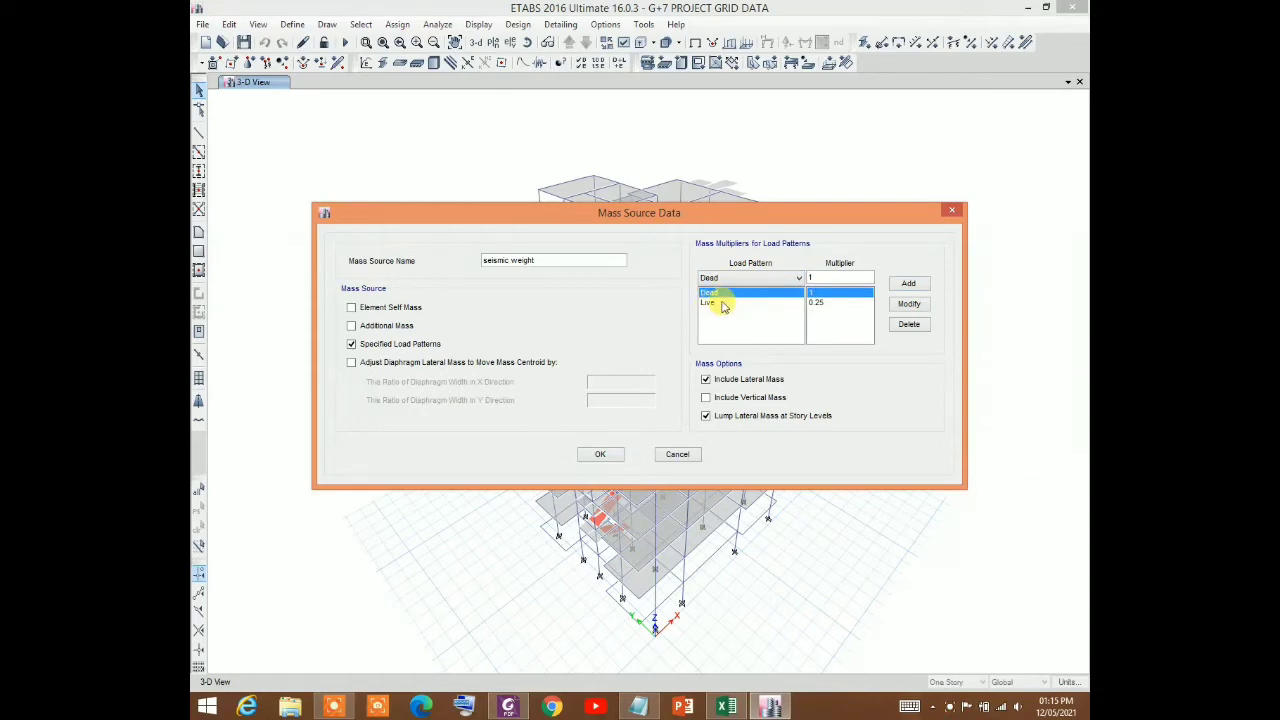
click(603, 455)
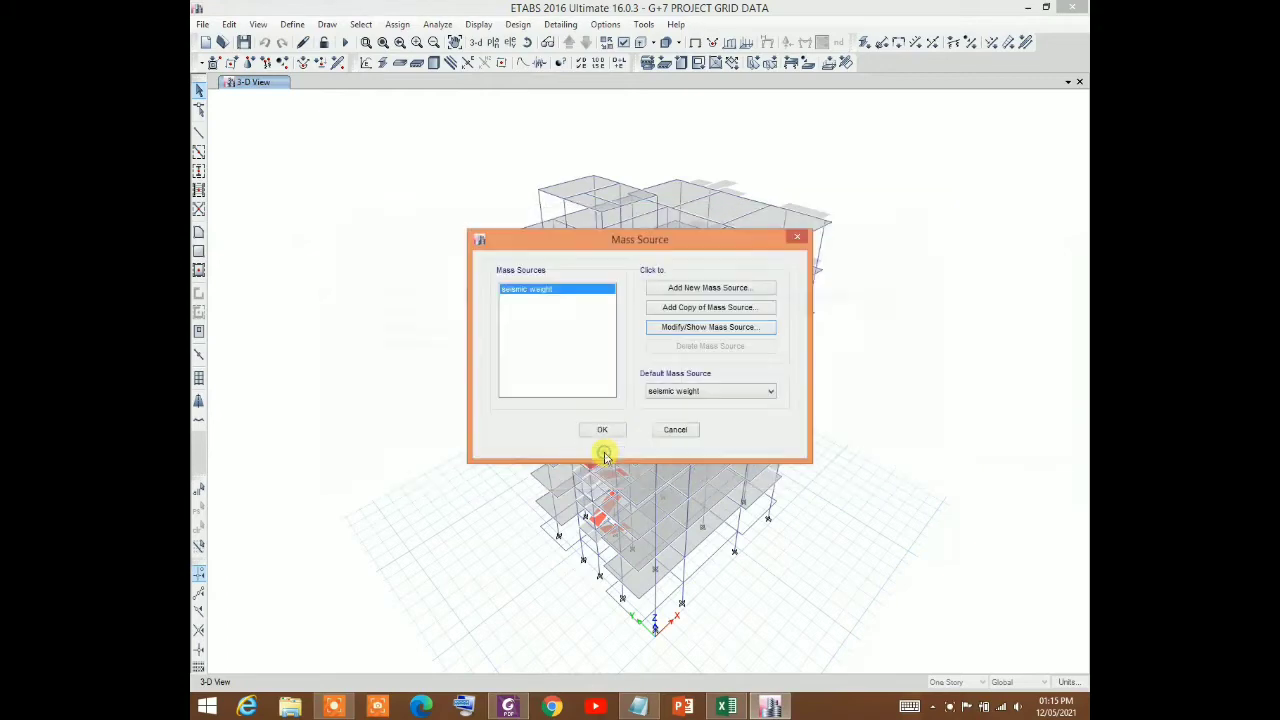
click(606, 431)
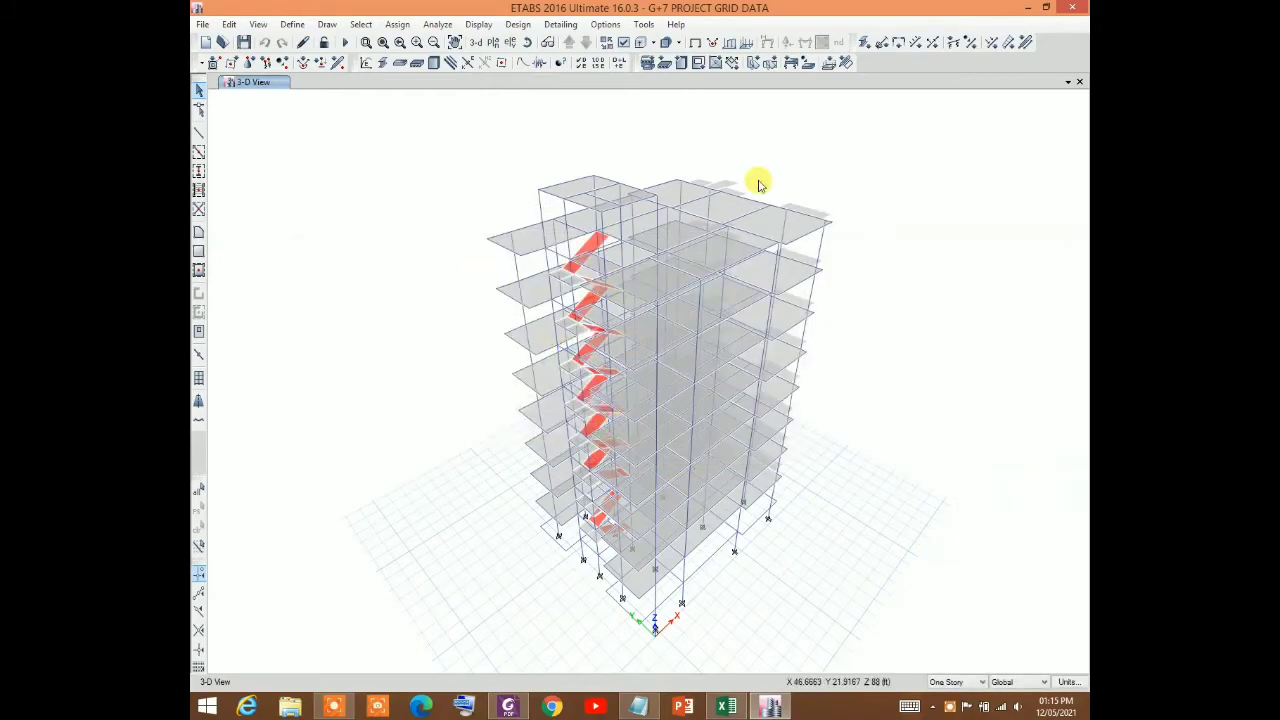
Review the preset P-Delta options for the iterative method based on Dead and Live loads, and accept them
click(292, 24)
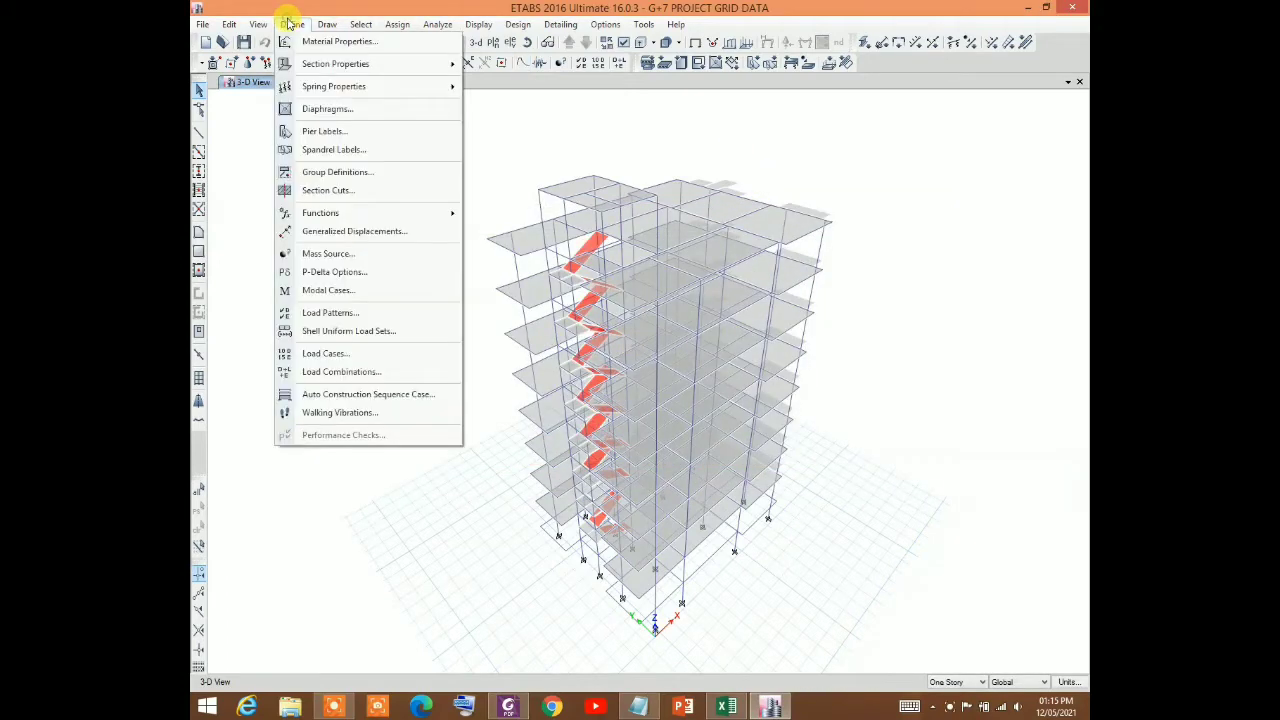
click(326, 281)
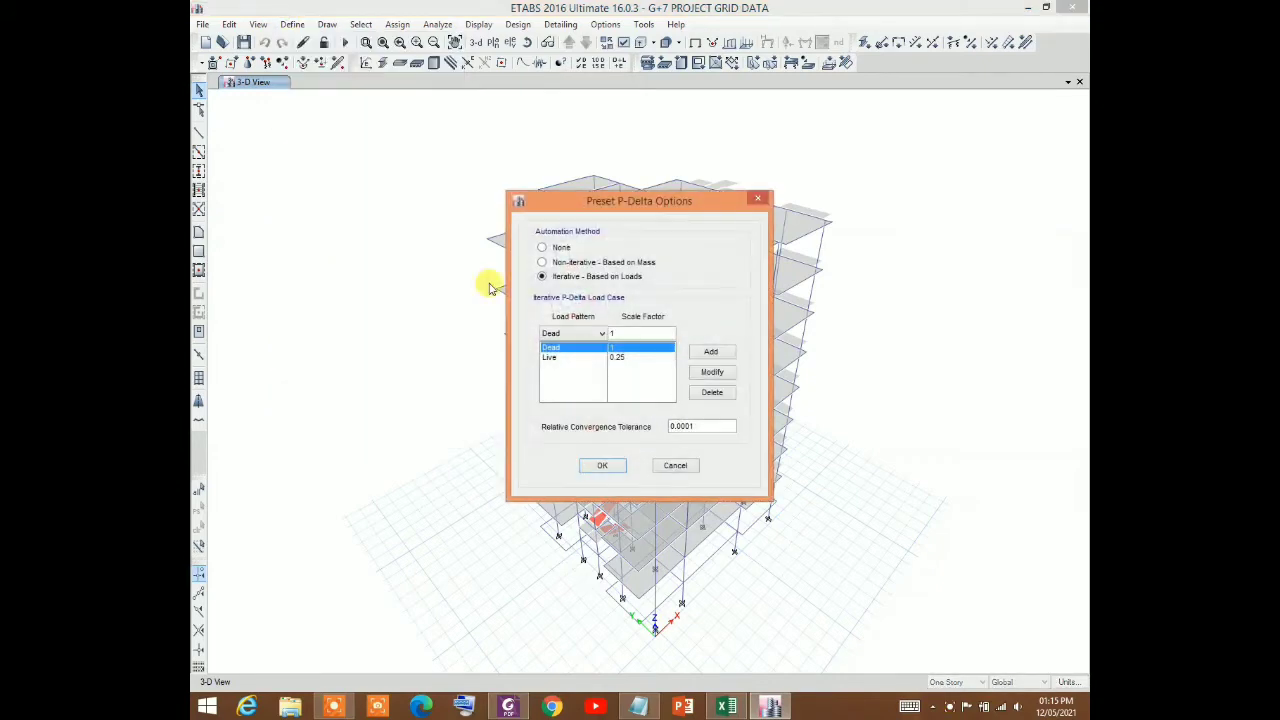
drag(600, 198, 264, 240)
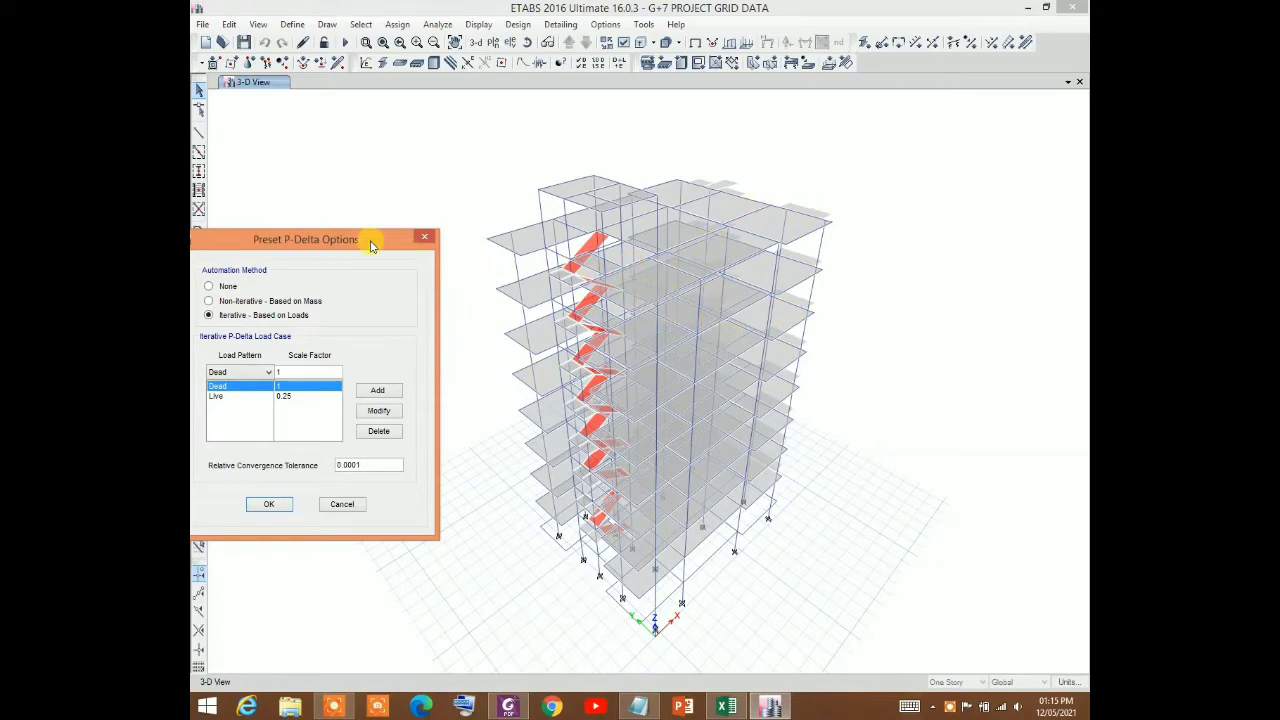
drag(371, 240, 983, 204)
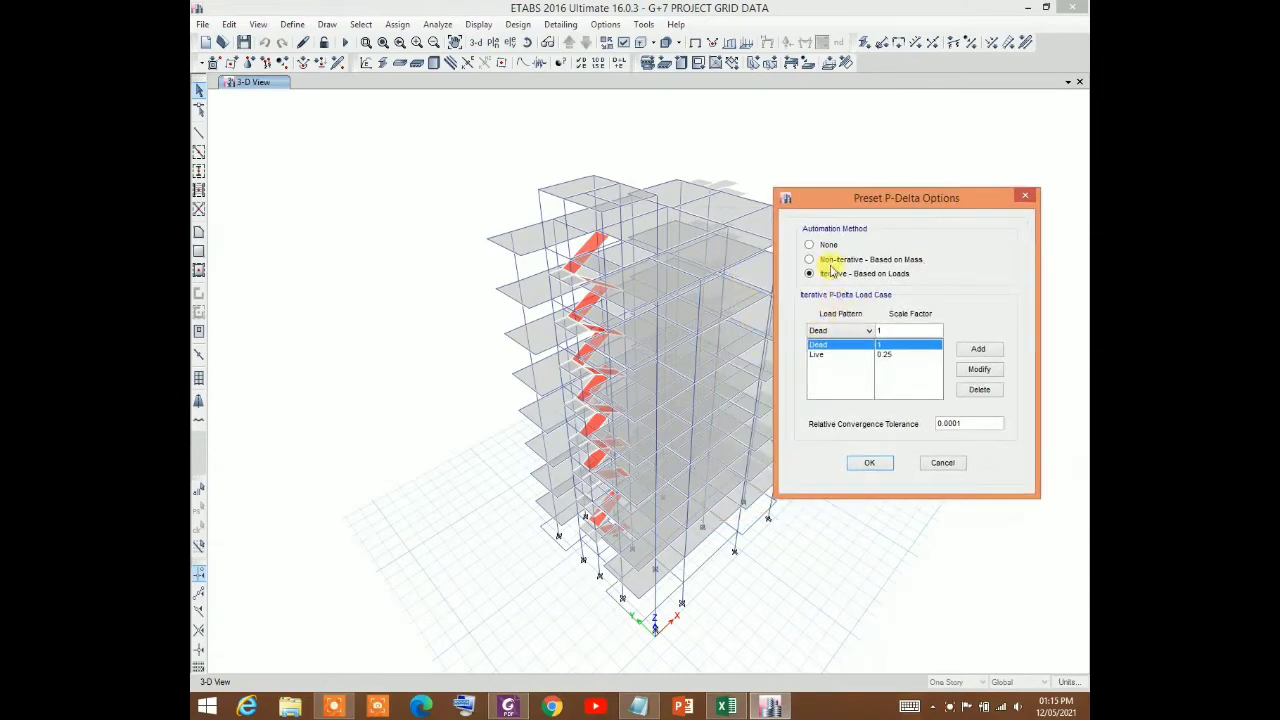
drag(872, 206, 790, 207)
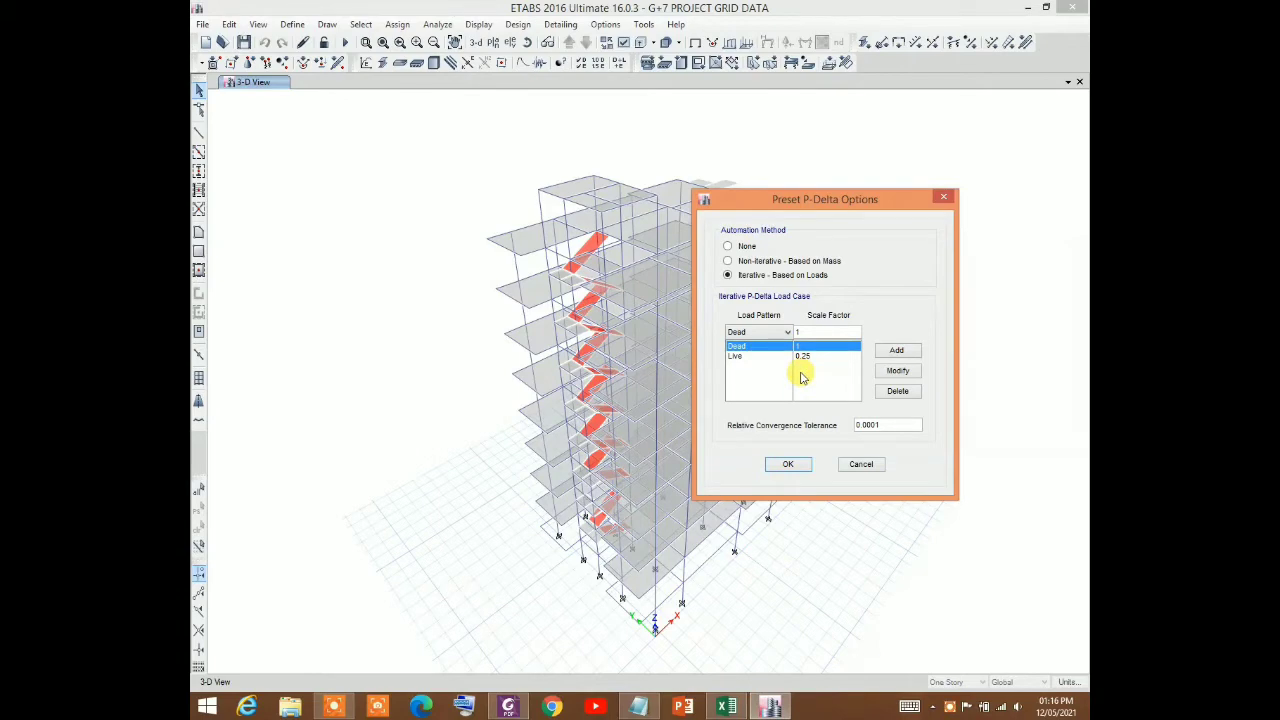
click(789, 464)
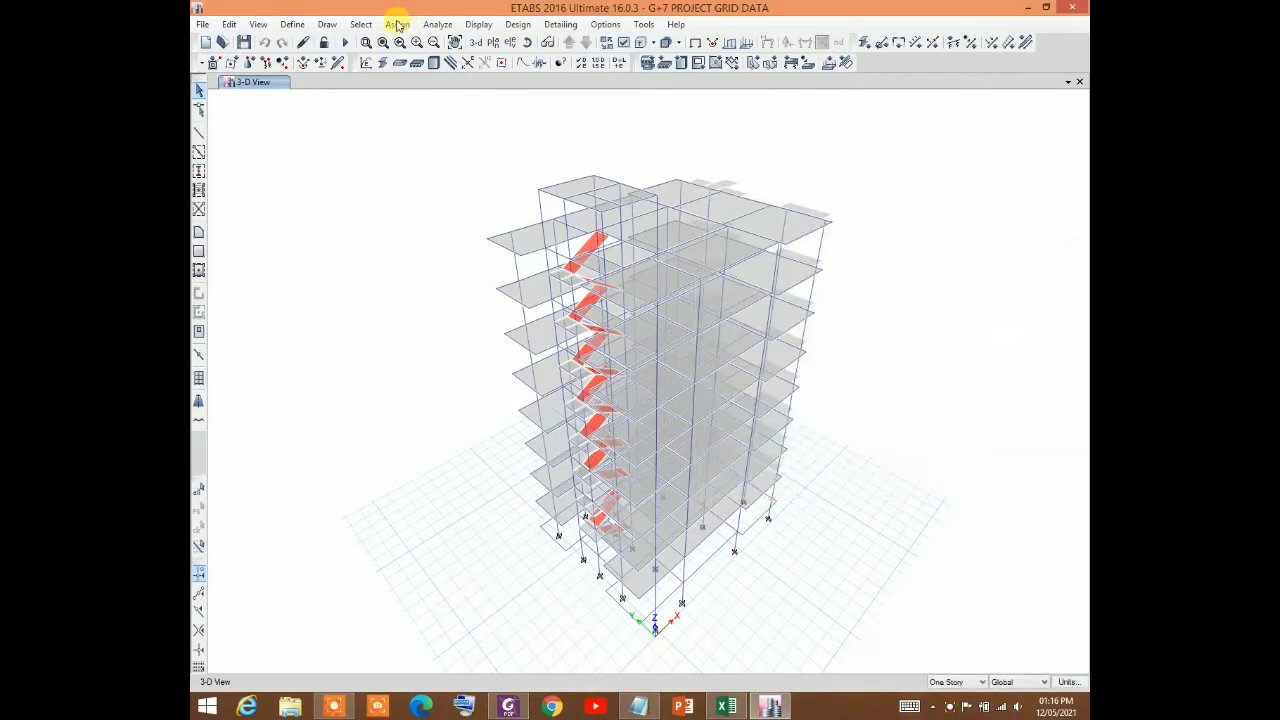
Try to delete the fundamental mode x modal case and close the modal case list
click(293, 25)
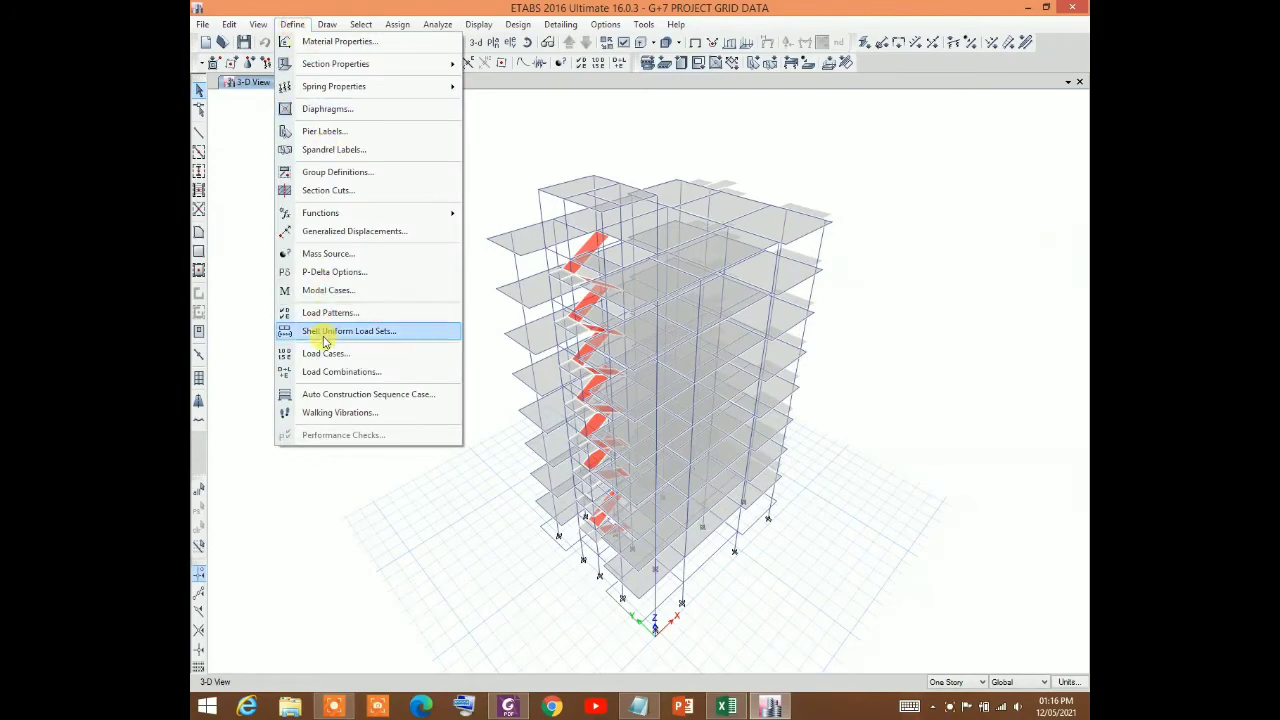
click(331, 292)
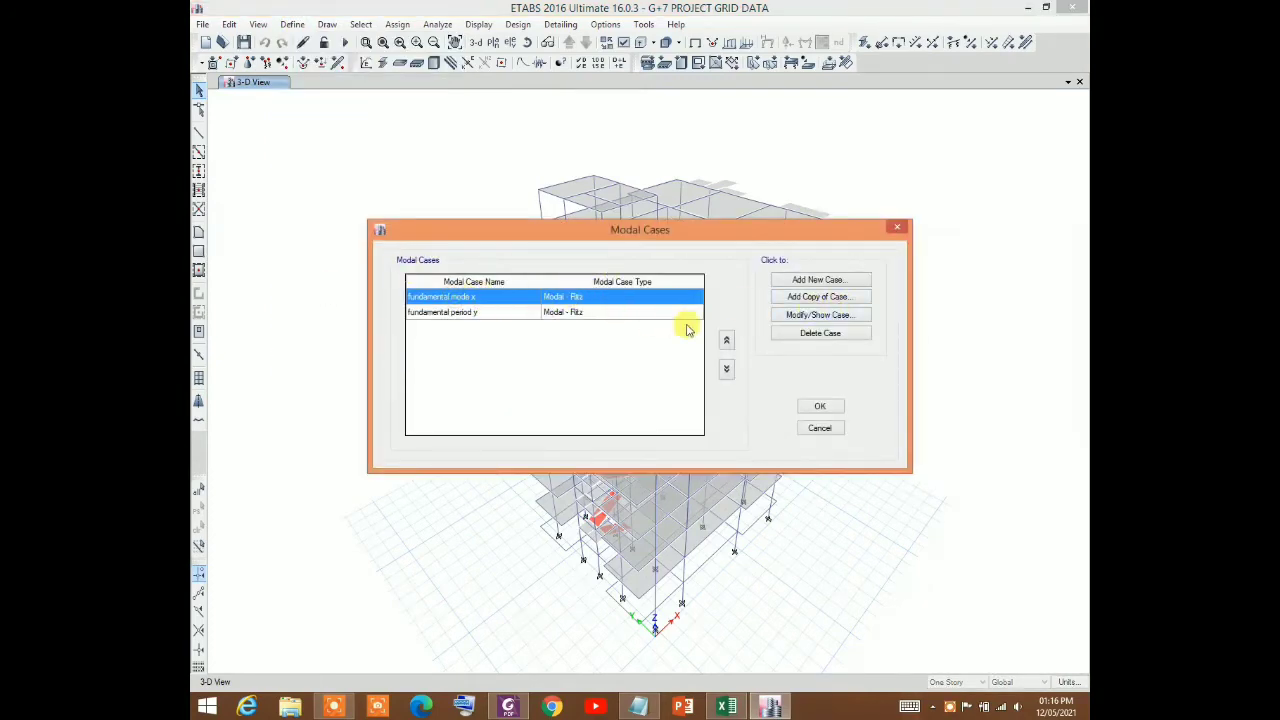
click(805, 333)
click(759, 410)
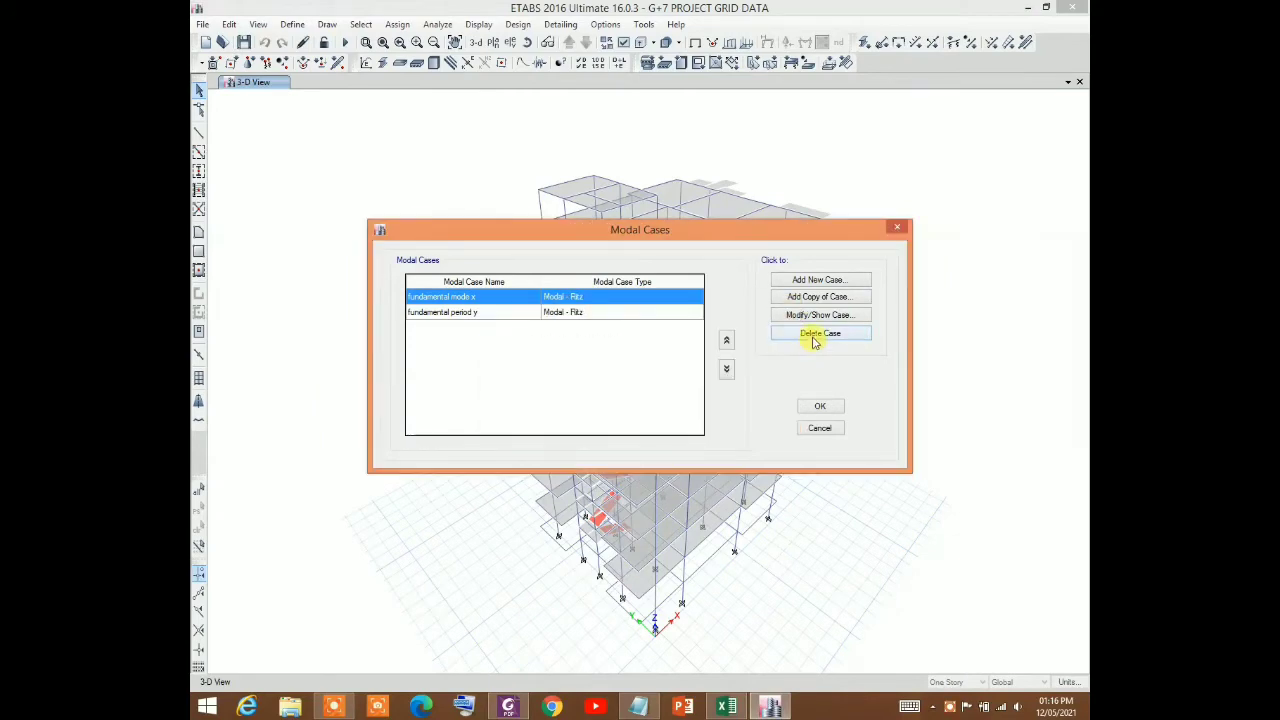
click(820, 407)
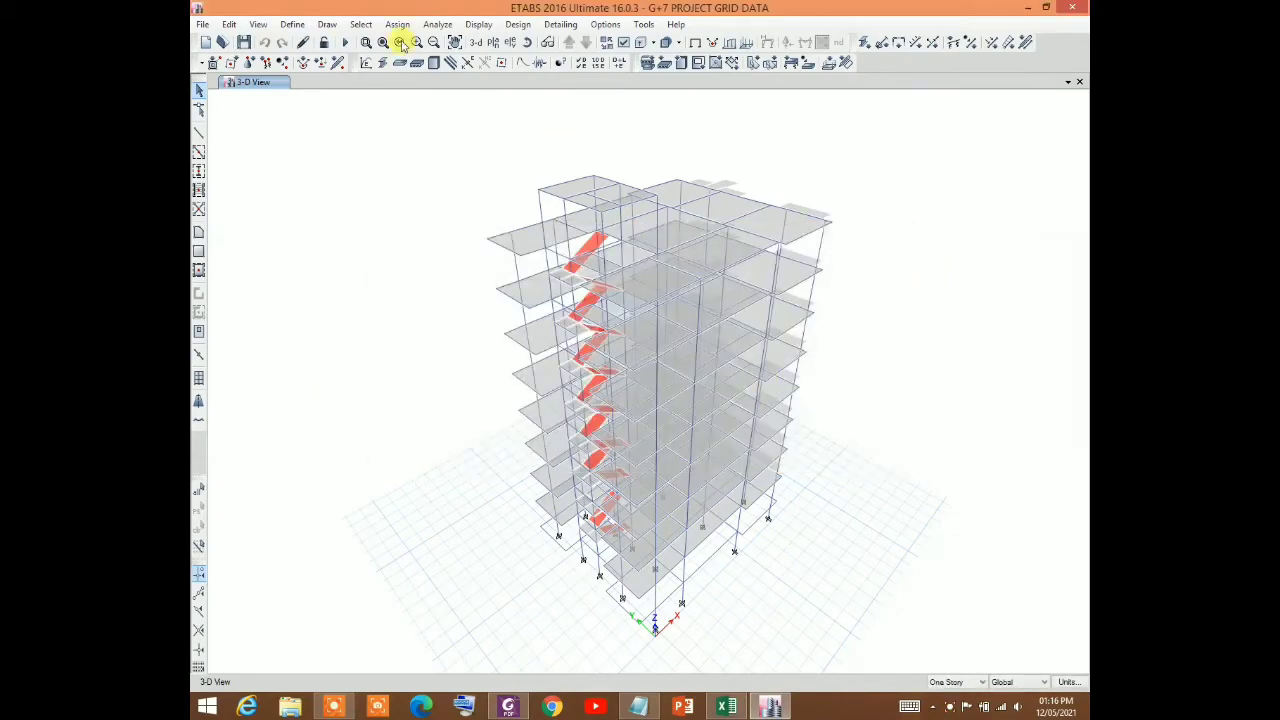
Check the RESPONSE SPECTRUM EQ entry in the load case list and close the list
click(262, 24)
click(264, 24)
click(292, 24)
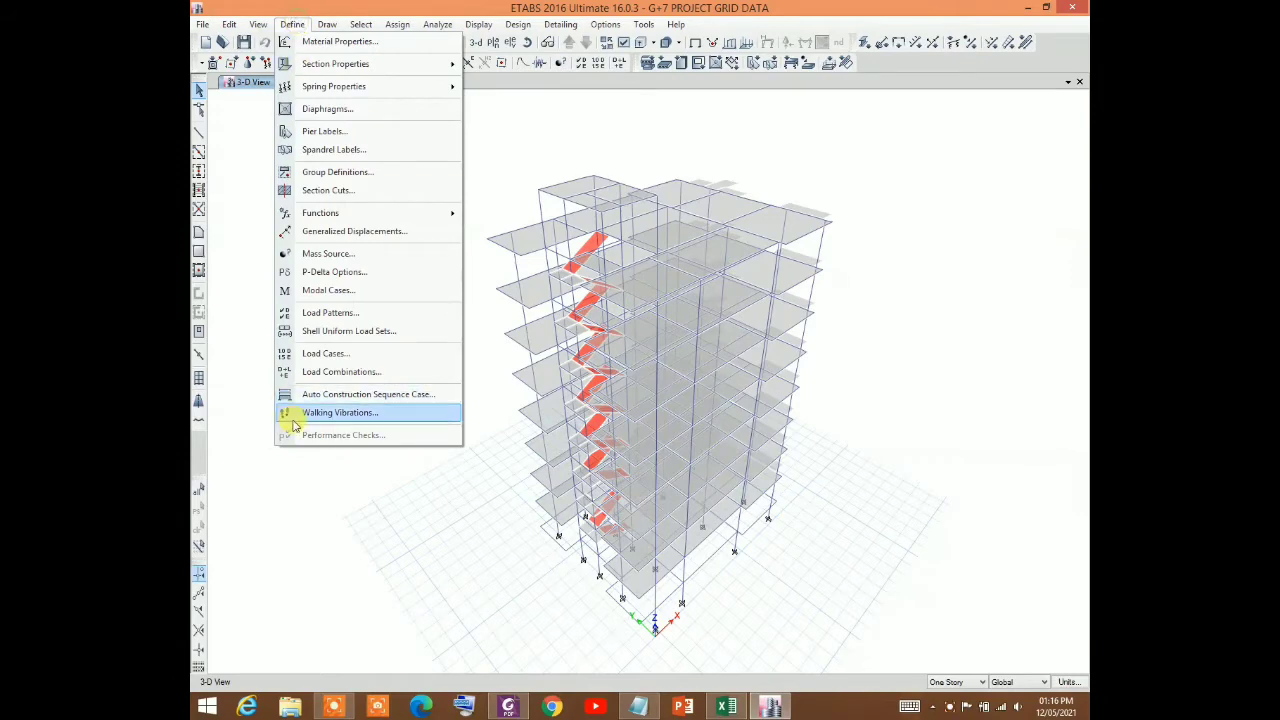
click(323, 354)
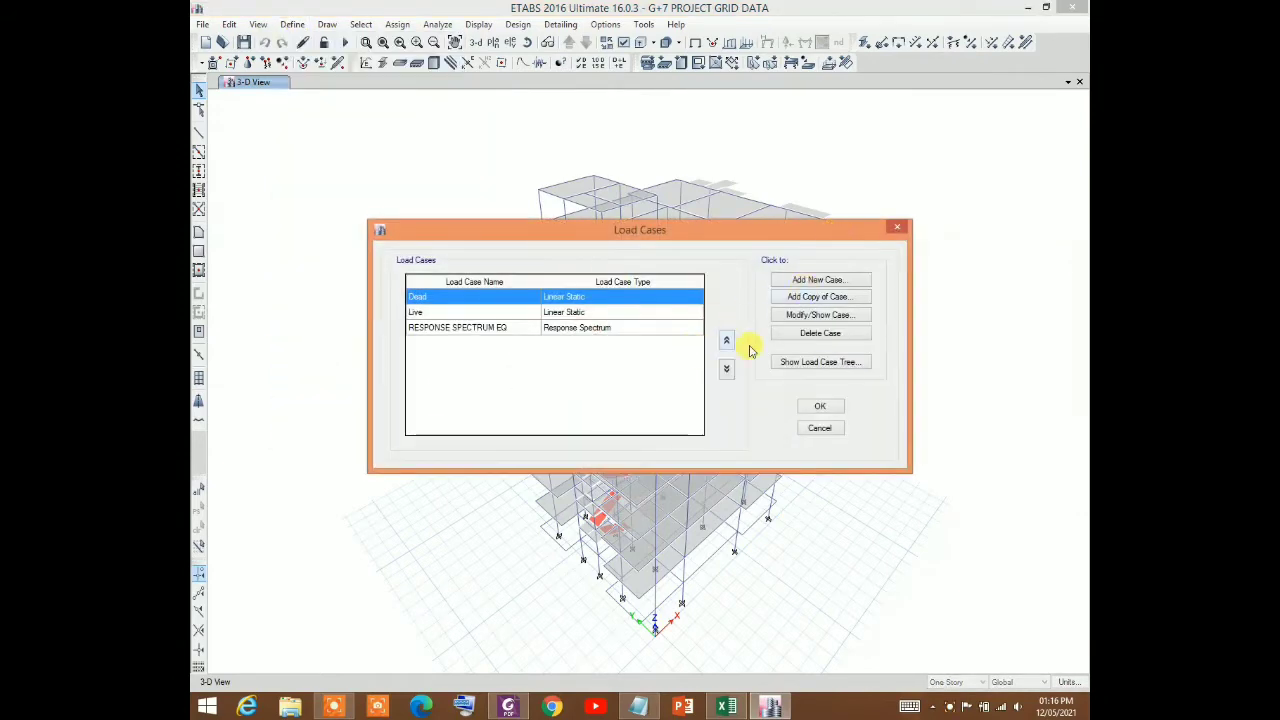
click(628, 329)
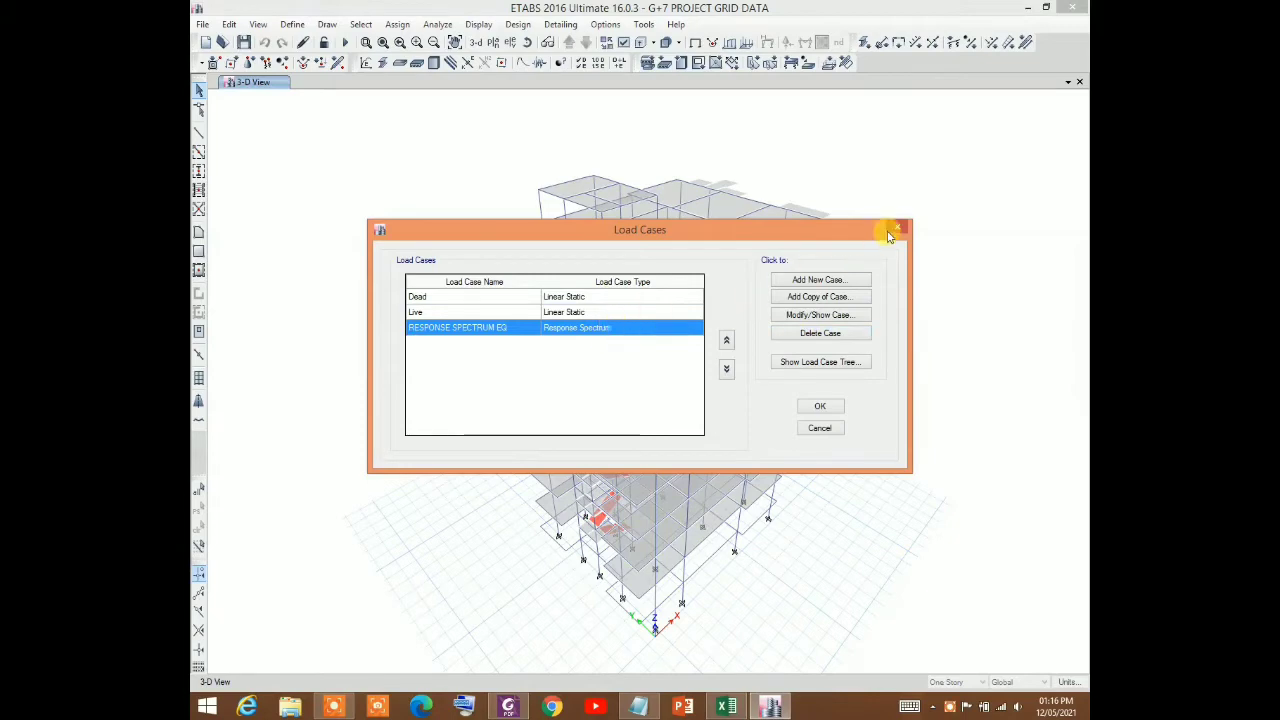
click(895, 231)
Open the case data of the fundamental mode x modal case for editing
click(294, 23)
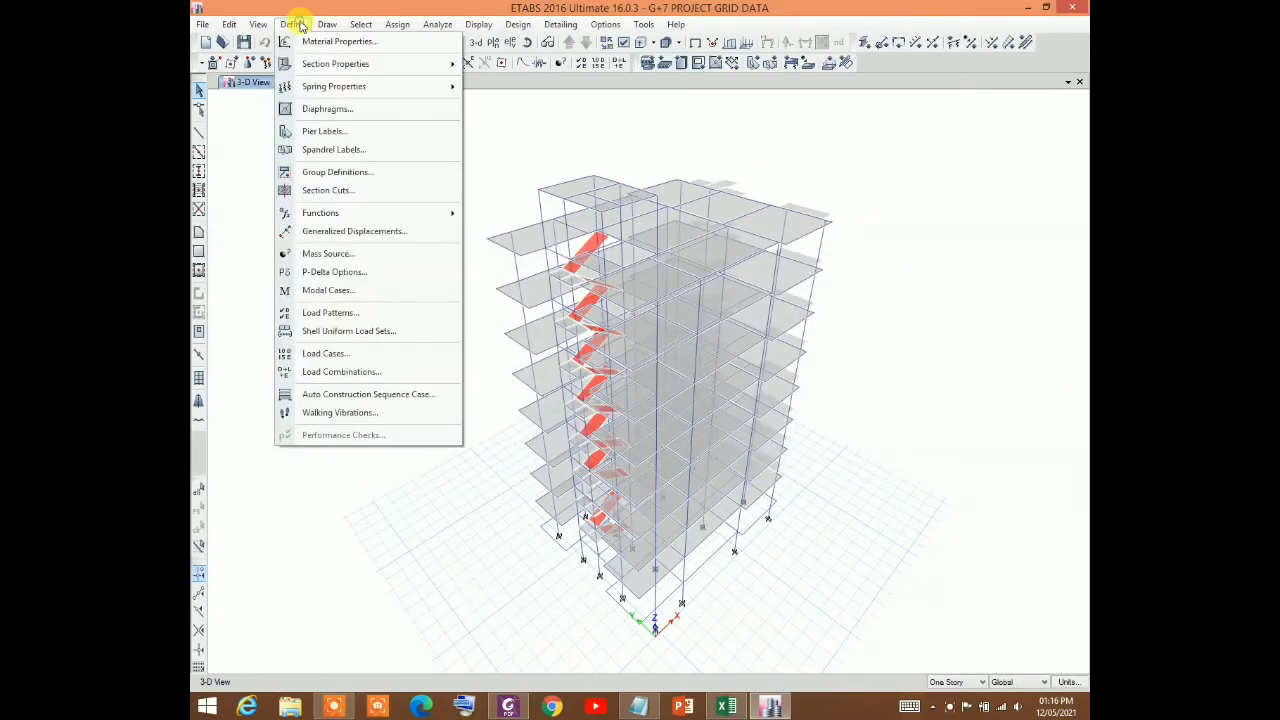
click(330, 290)
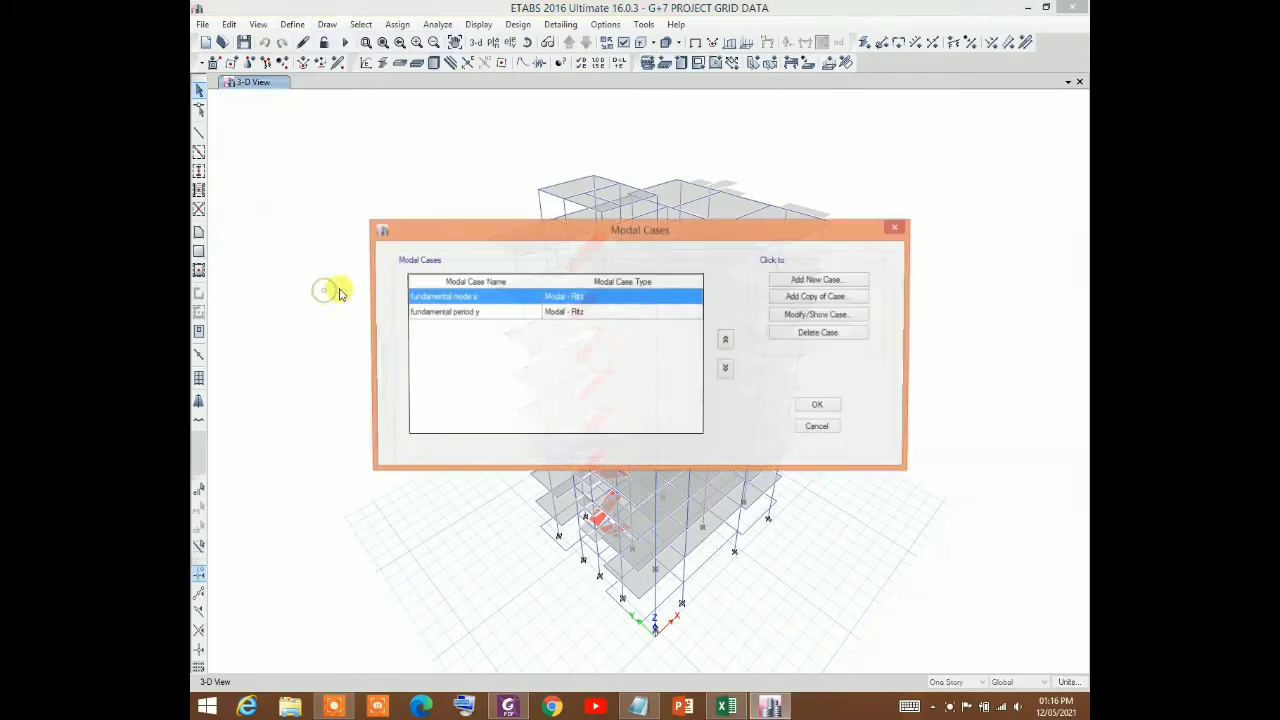
click(550, 311)
click(550, 297)
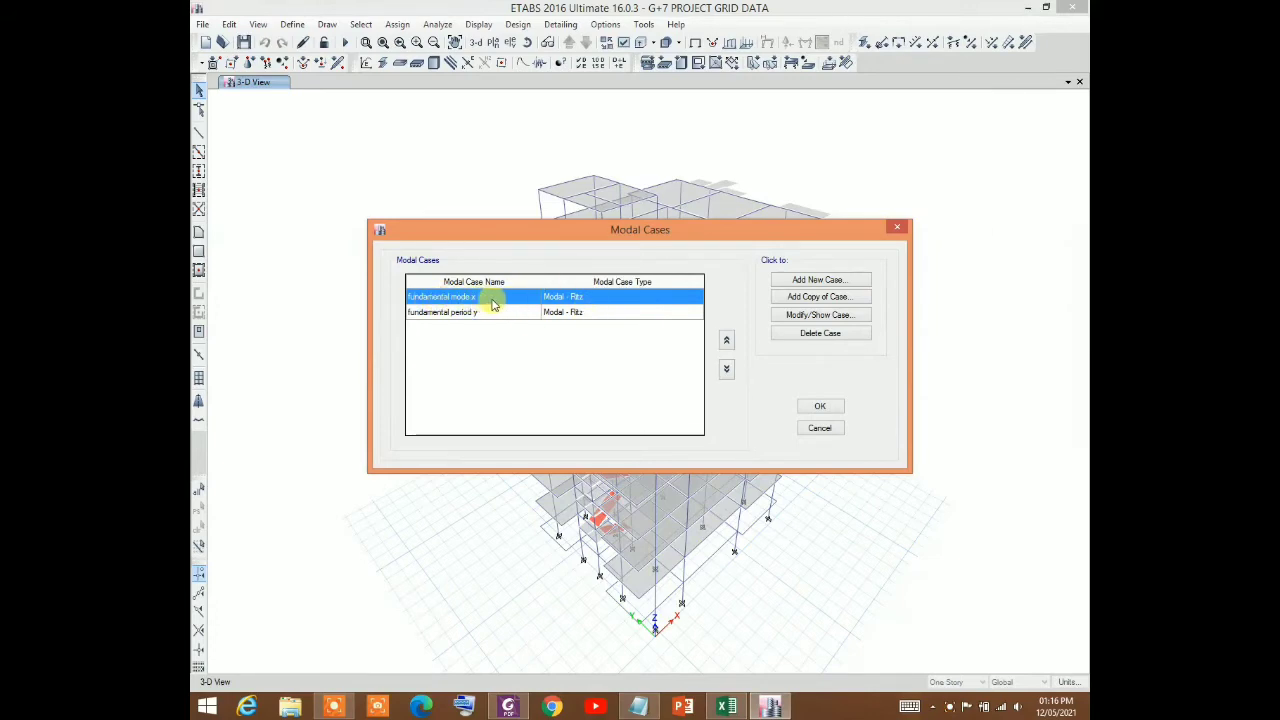
click(803, 316)
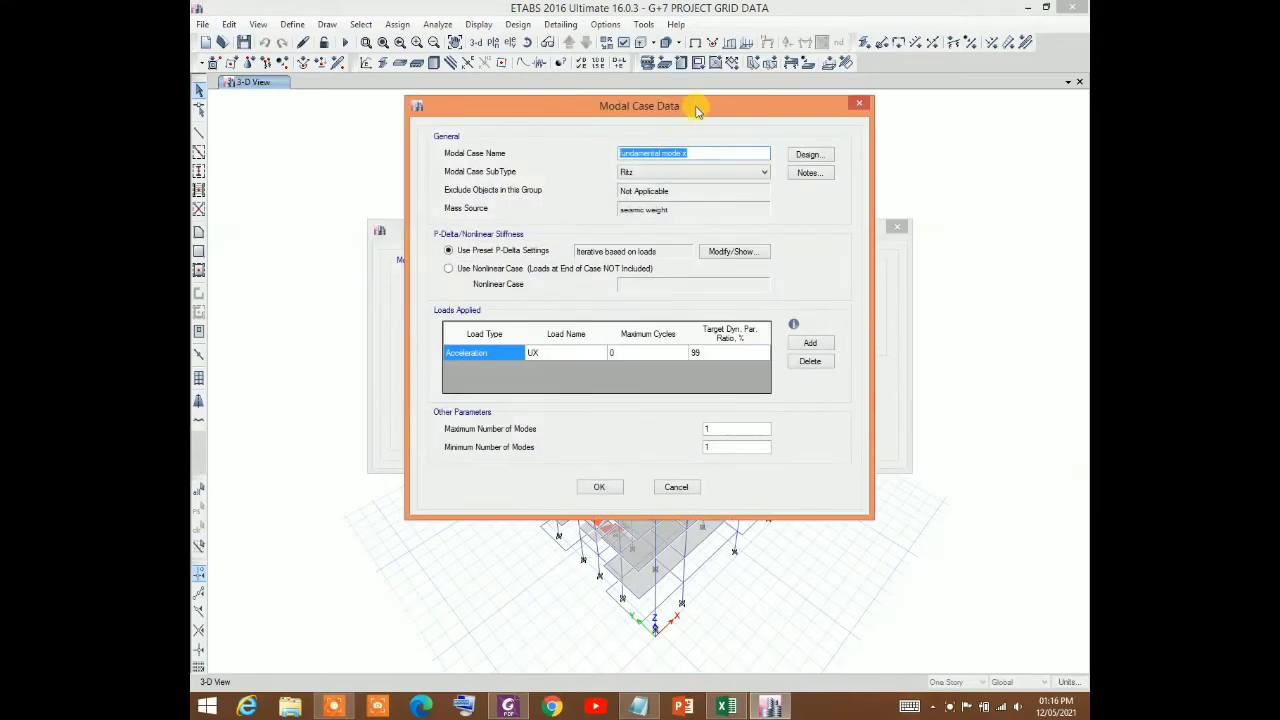
drag(697, 110, 535, 314)
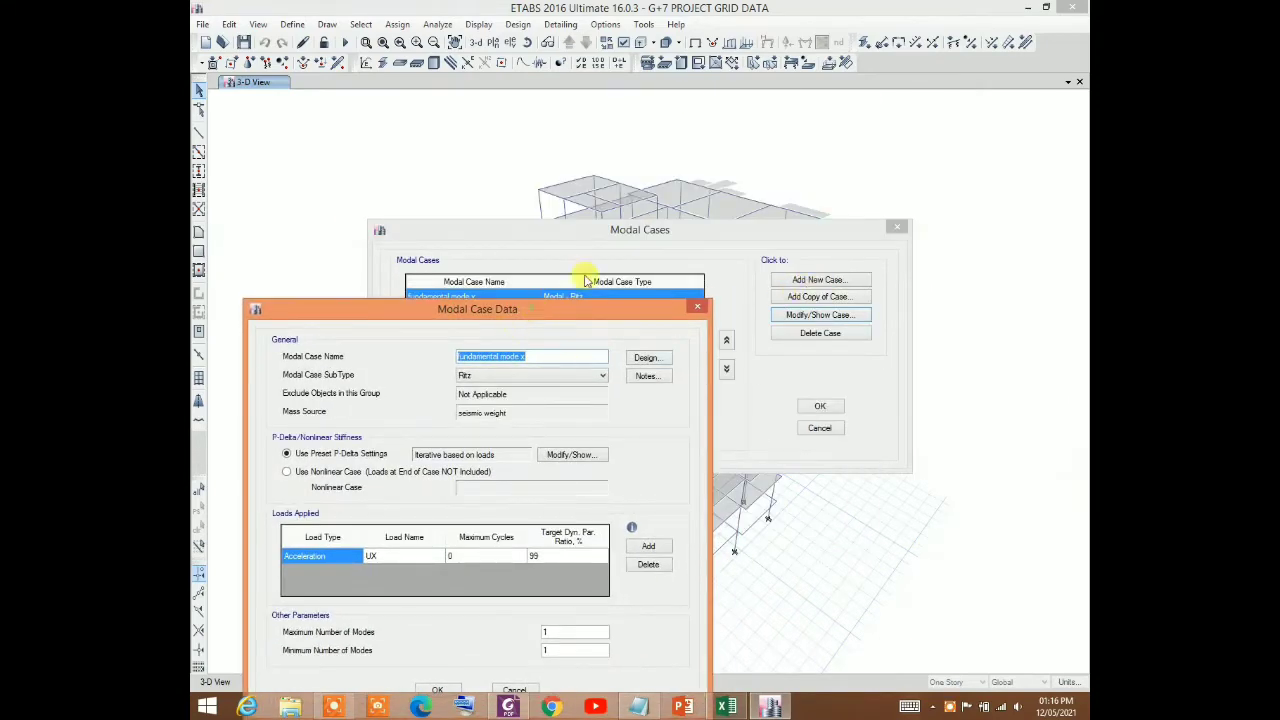
drag(585, 280, 697, 112)
click(743, 163)
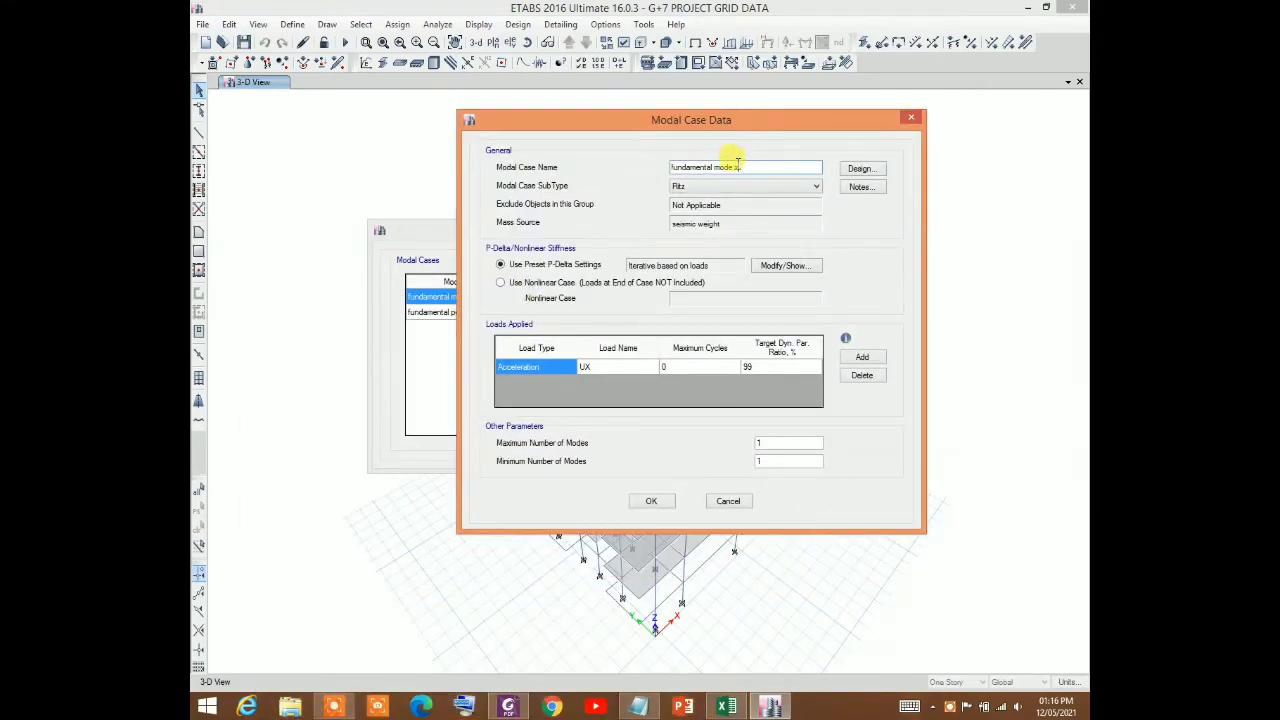
Review the subtype and P-Delta stiffness choices of the modal case, keeping Ritz and the preset P-Delta settings
click(688, 189)
click(707, 189)
click(698, 190)
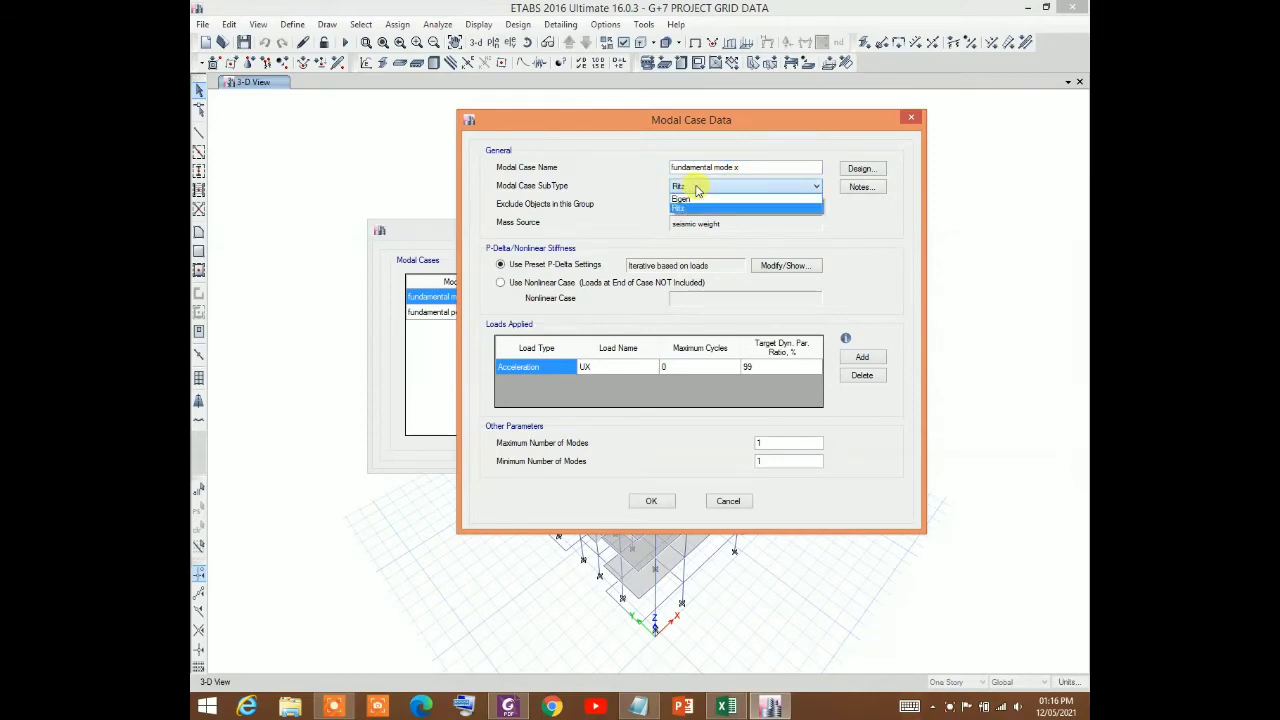
click(694, 187)
click(683, 193)
click(707, 193)
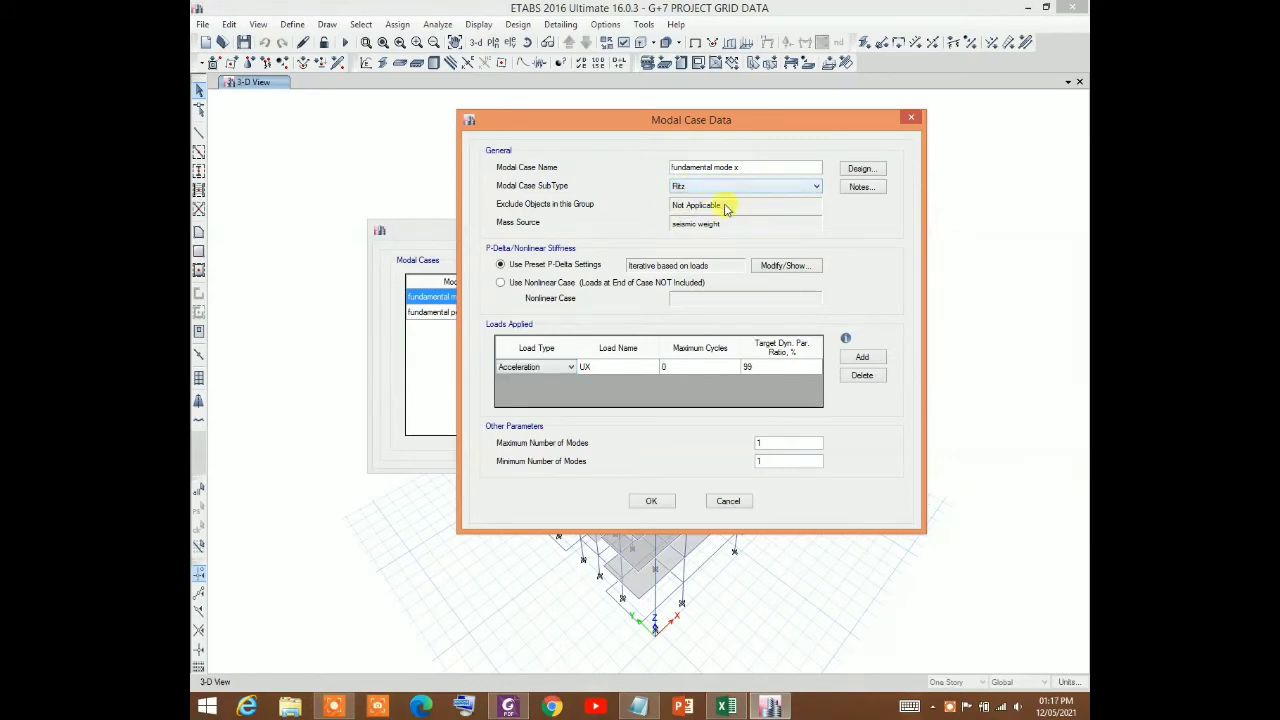
click(503, 283)
click(502, 265)
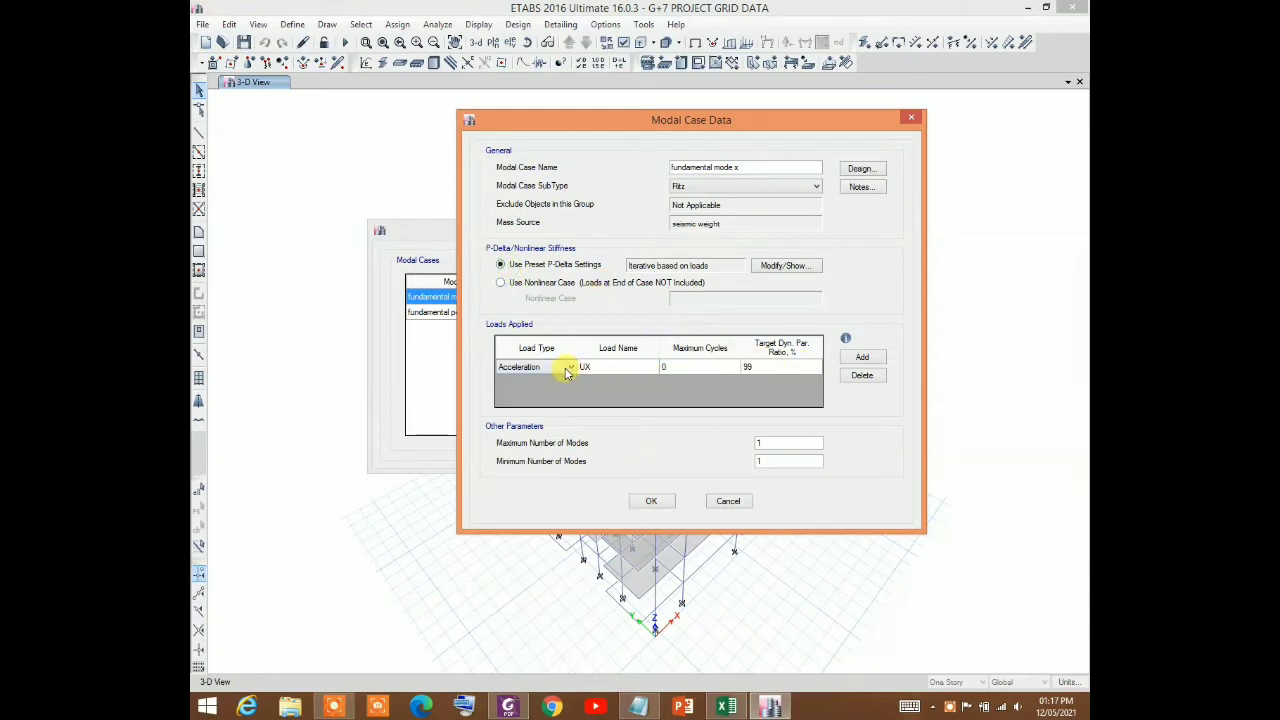
Delete the modal case's applied load and add a new one with load type Acceleration
click(862, 375)
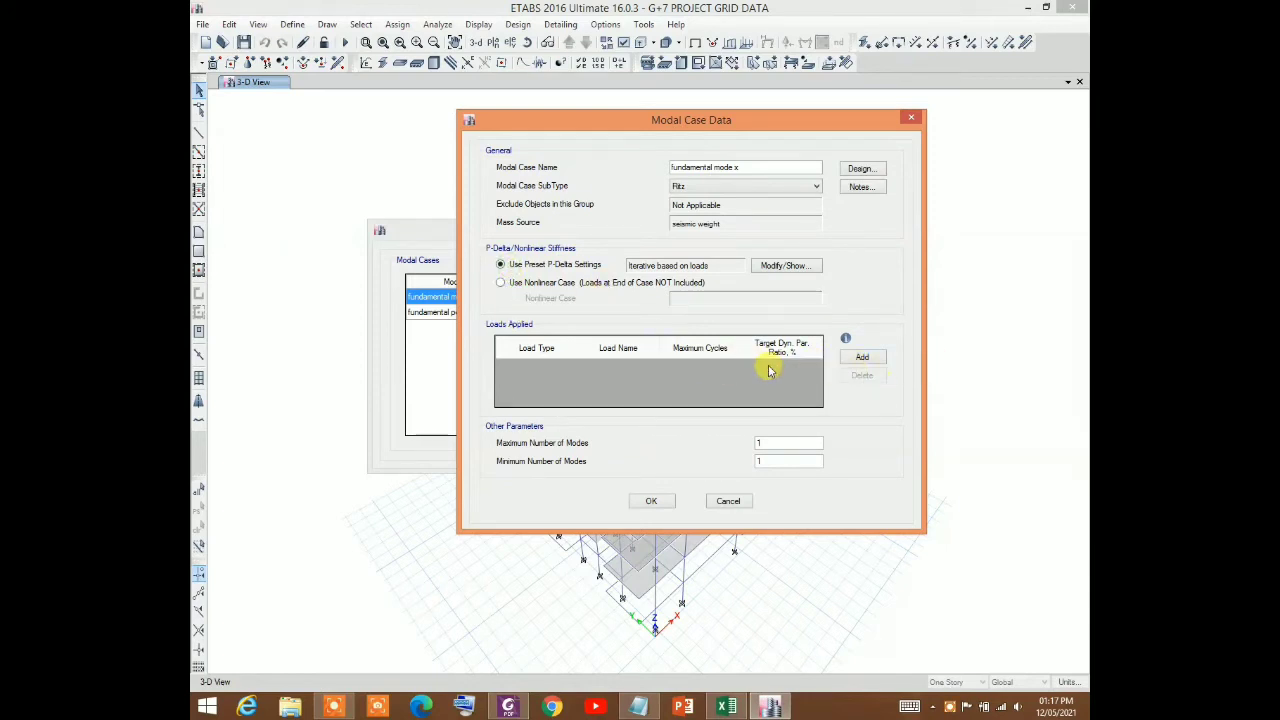
click(877, 357)
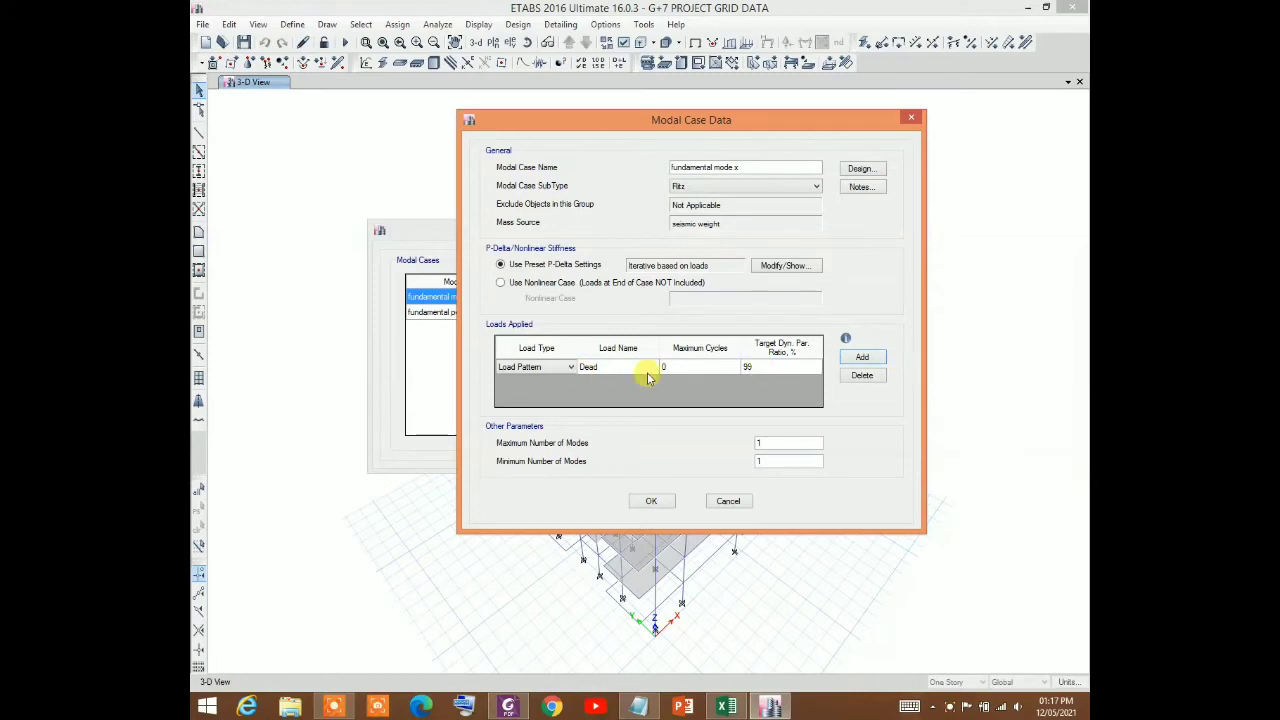
click(536, 366)
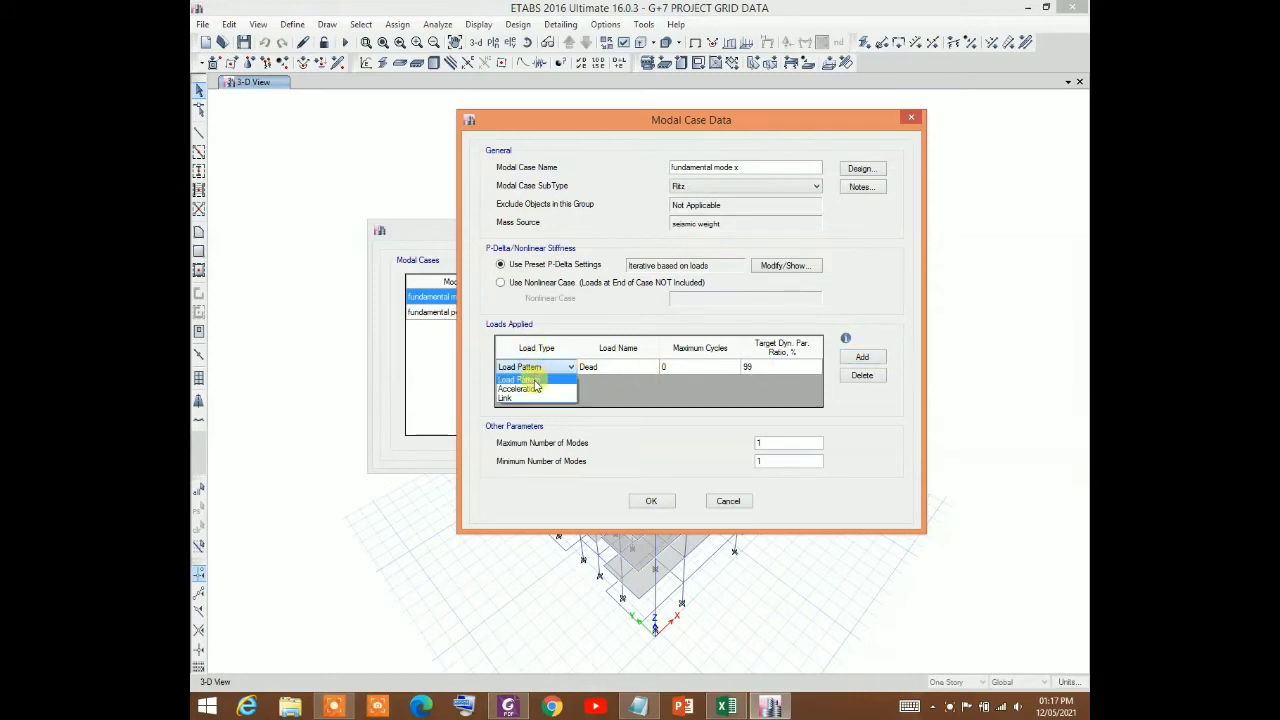
click(556, 419)
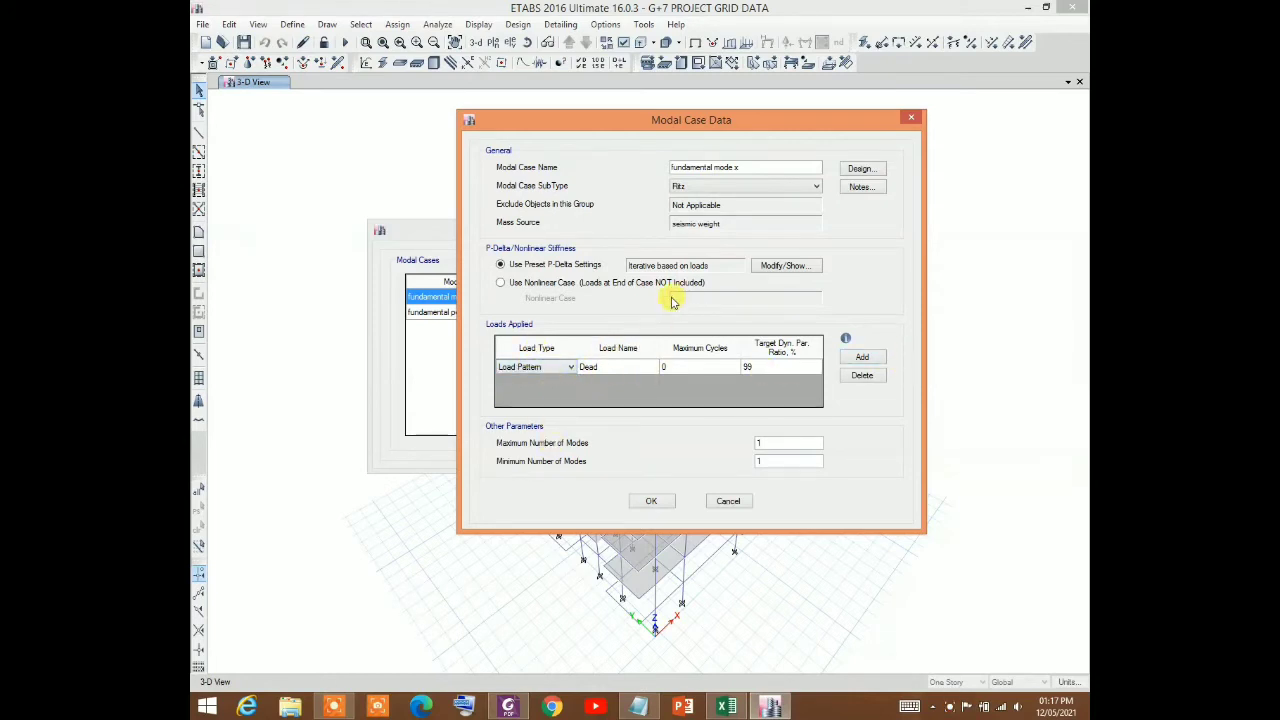
click(548, 367)
click(545, 385)
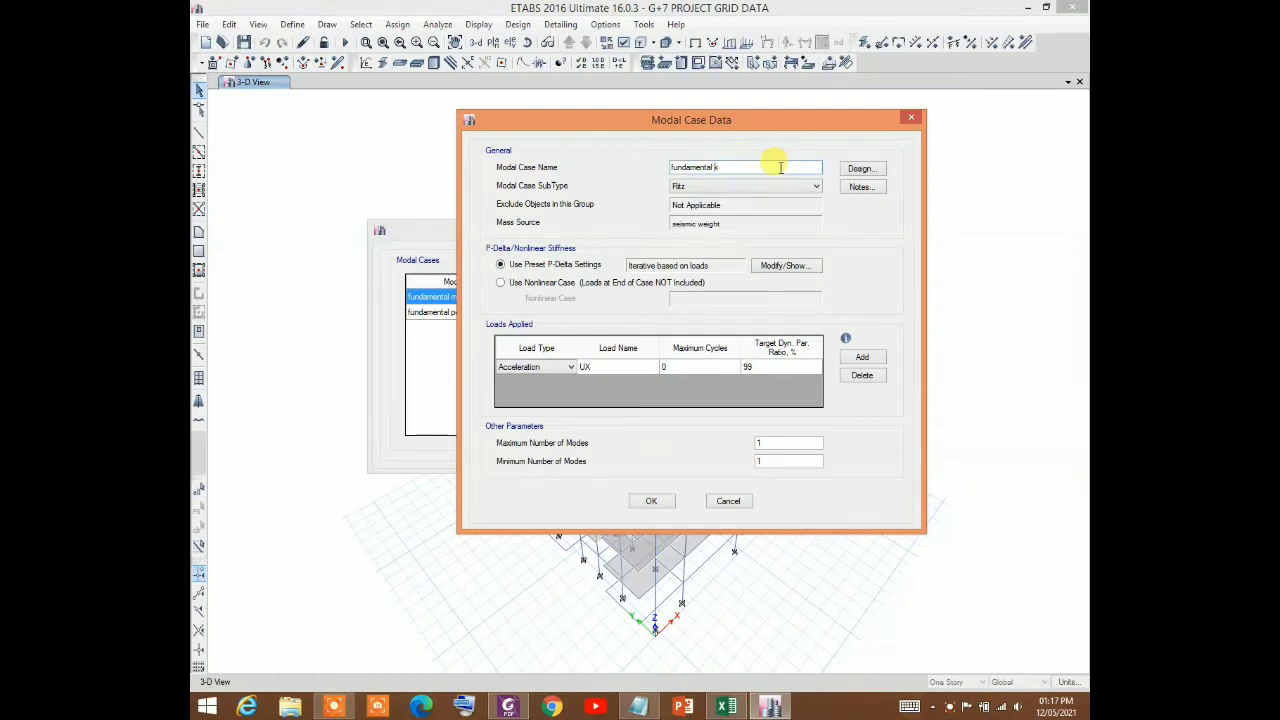
Rename the modal case as fundamental period x, with load UX, a 99% target participation ratio and a minimum of 1 mode
text(riod)
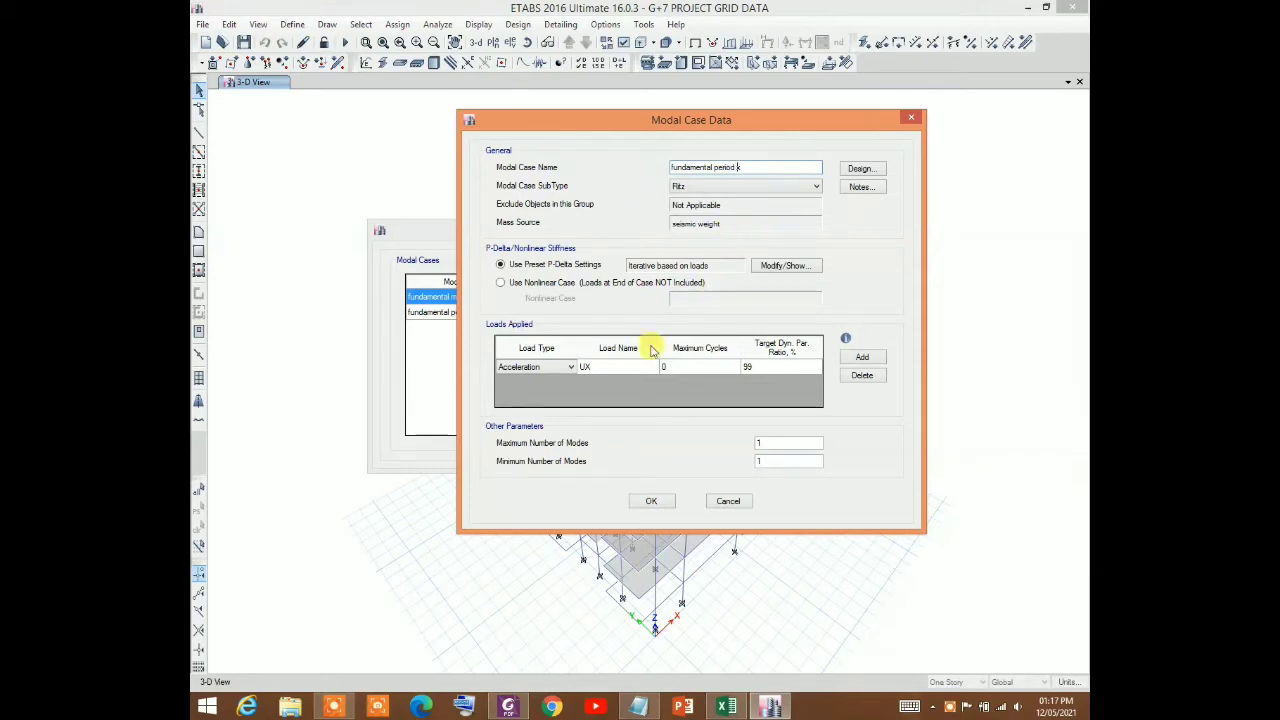
click(610, 369)
click(615, 369)
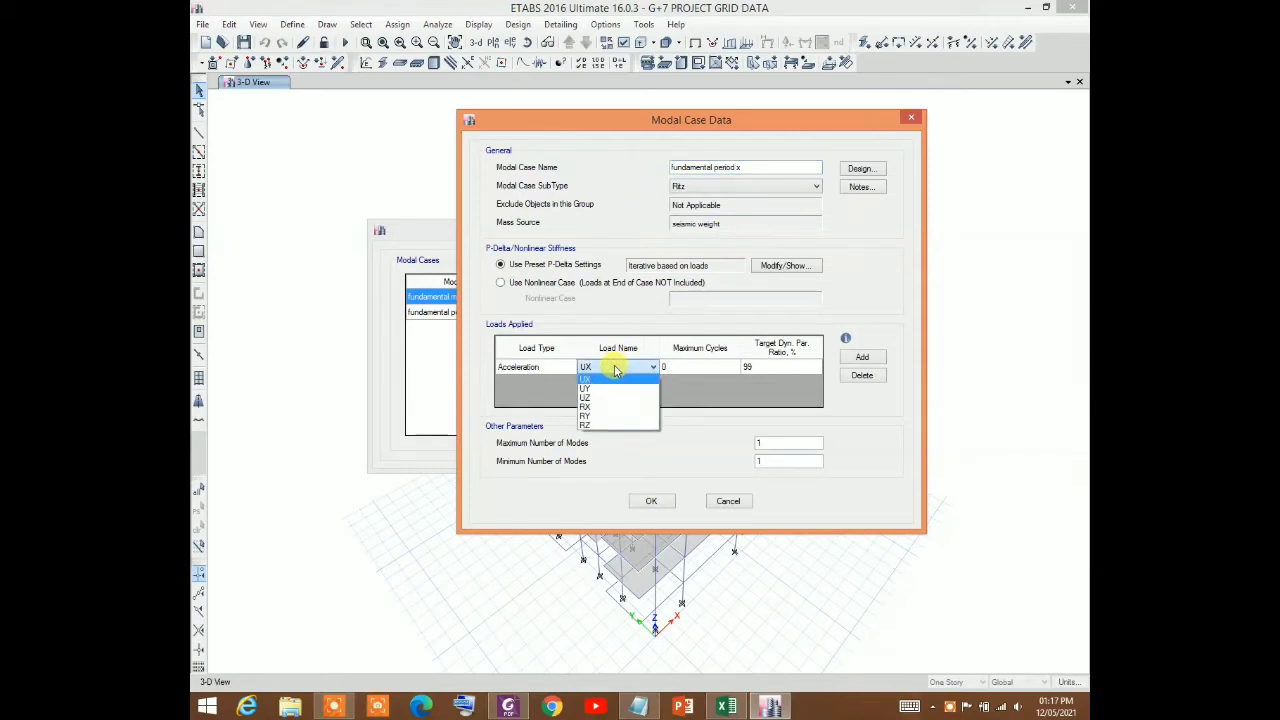
click(615, 370)
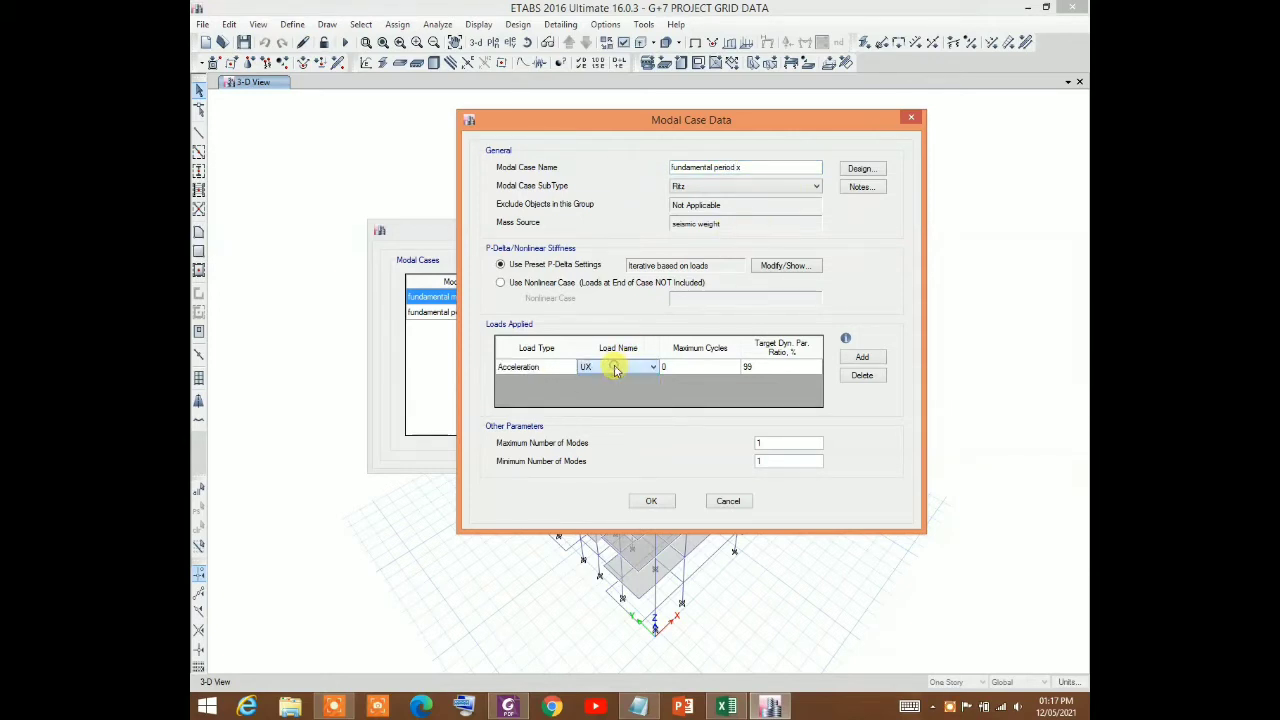
click(760, 367)
text(99)
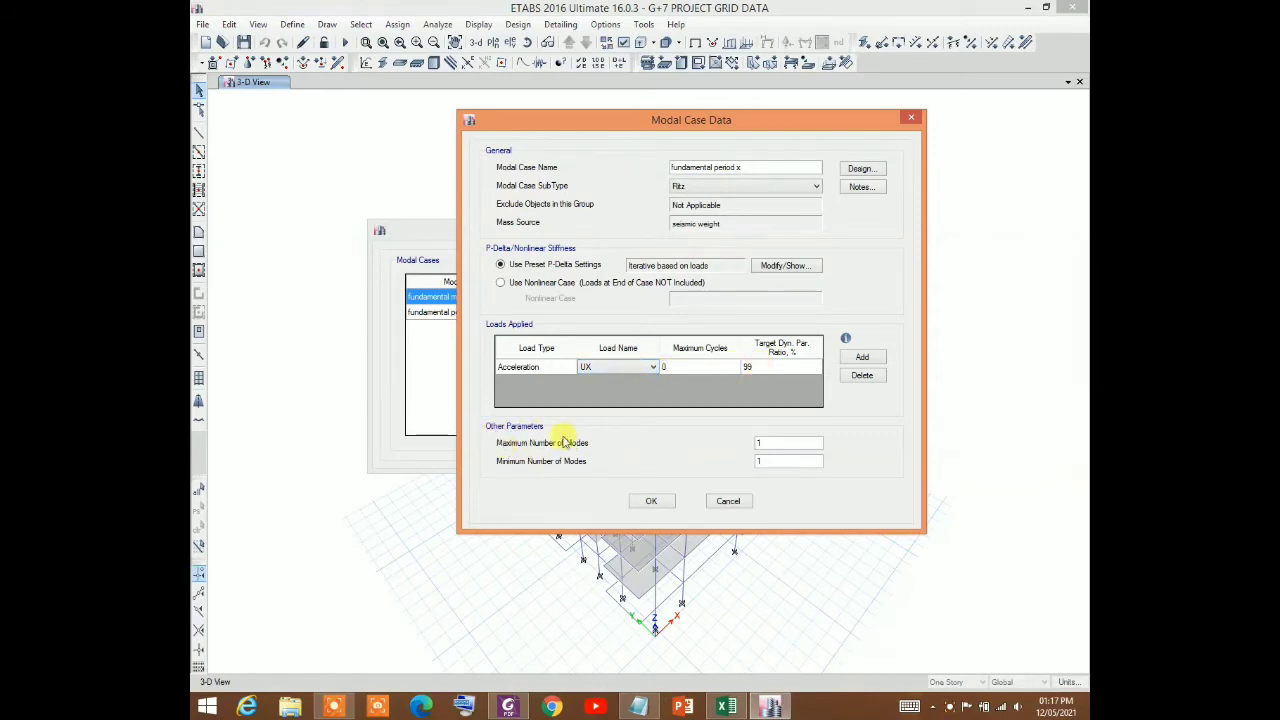
click(760, 462)
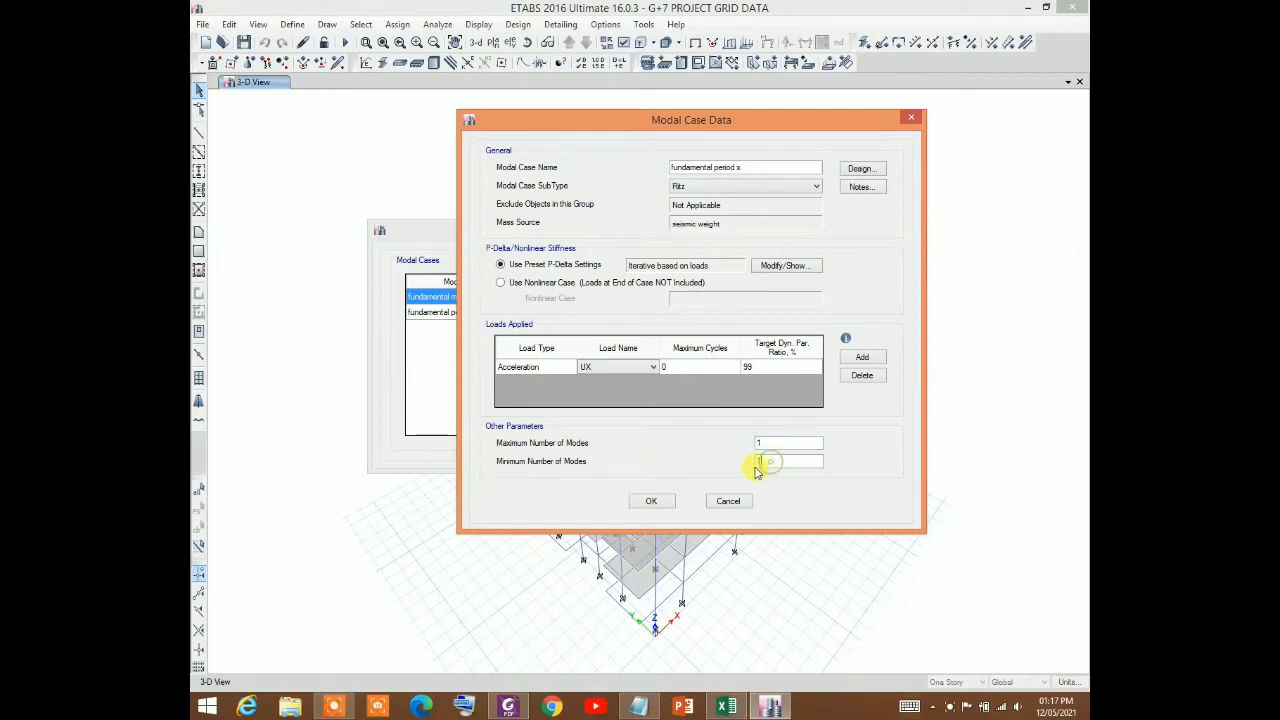
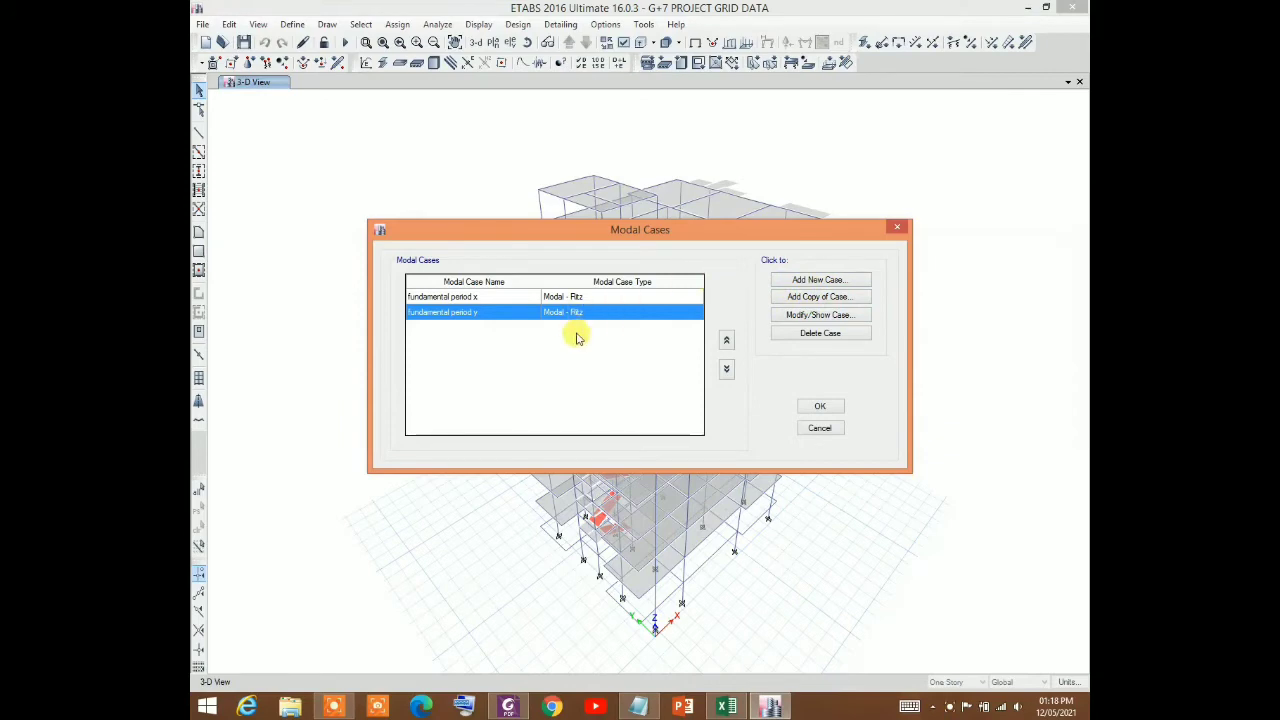
Check that the fundamental period y modal case uses Ritz with a UY Acceleration load, and accept the modal case definitions
click(801, 317)
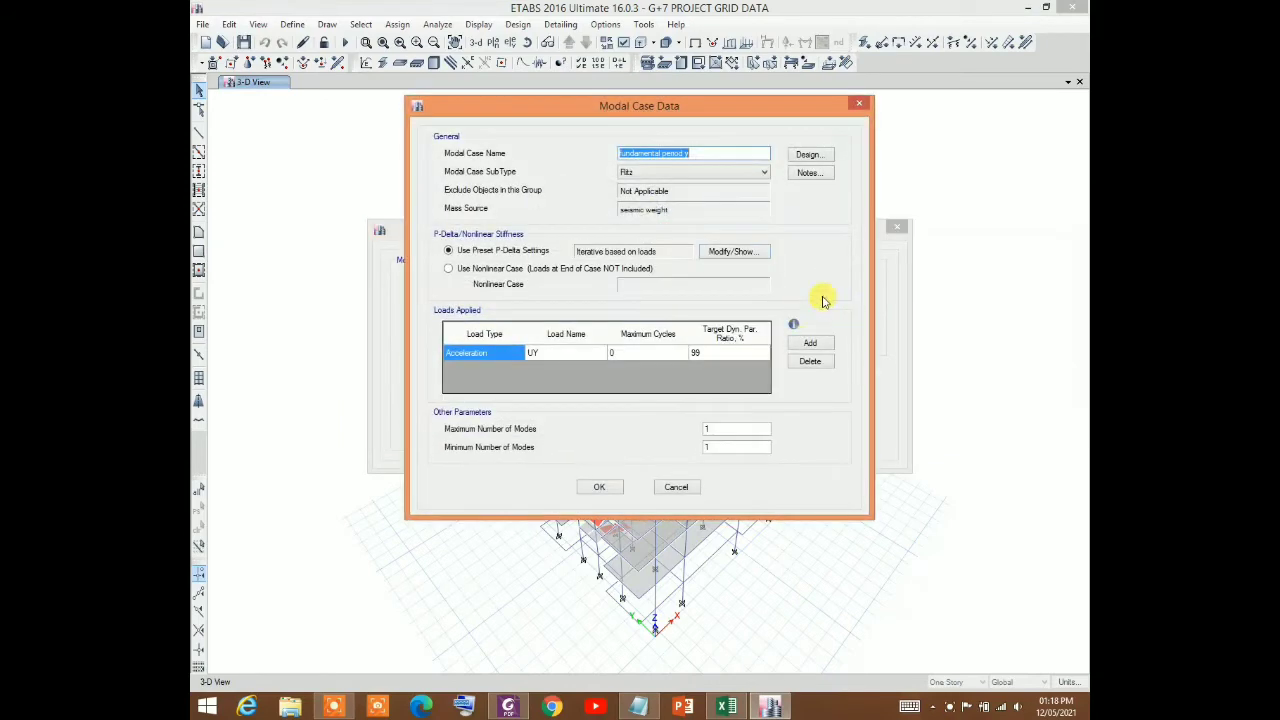
drag(634, 114, 650, 158)
click(724, 198)
click(662, 218)
click(666, 219)
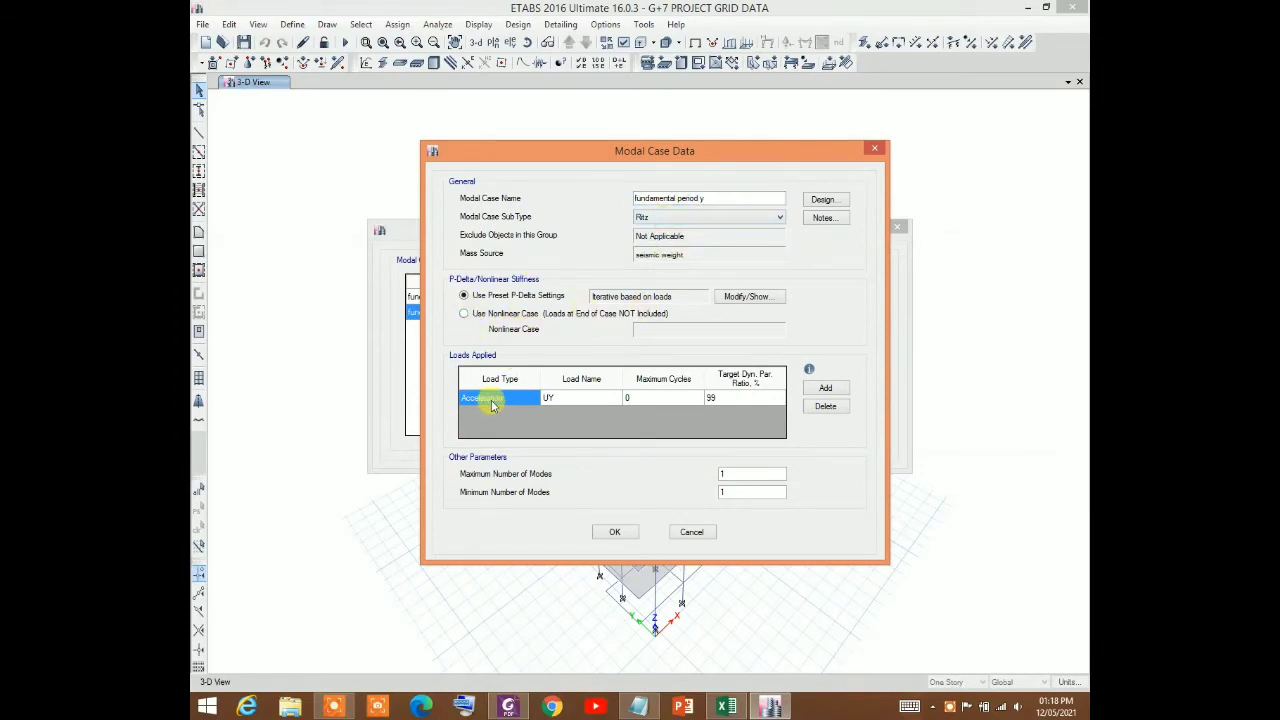
click(568, 399)
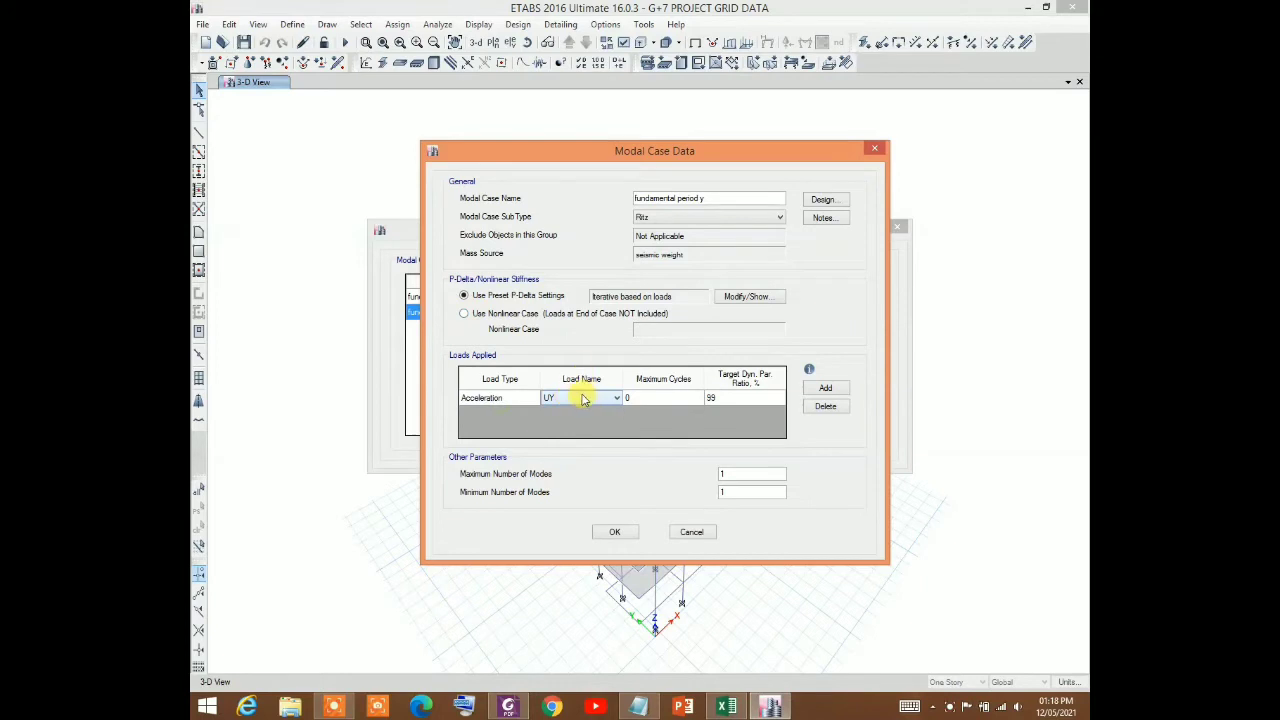
click(580, 399)
click(582, 402)
click(614, 531)
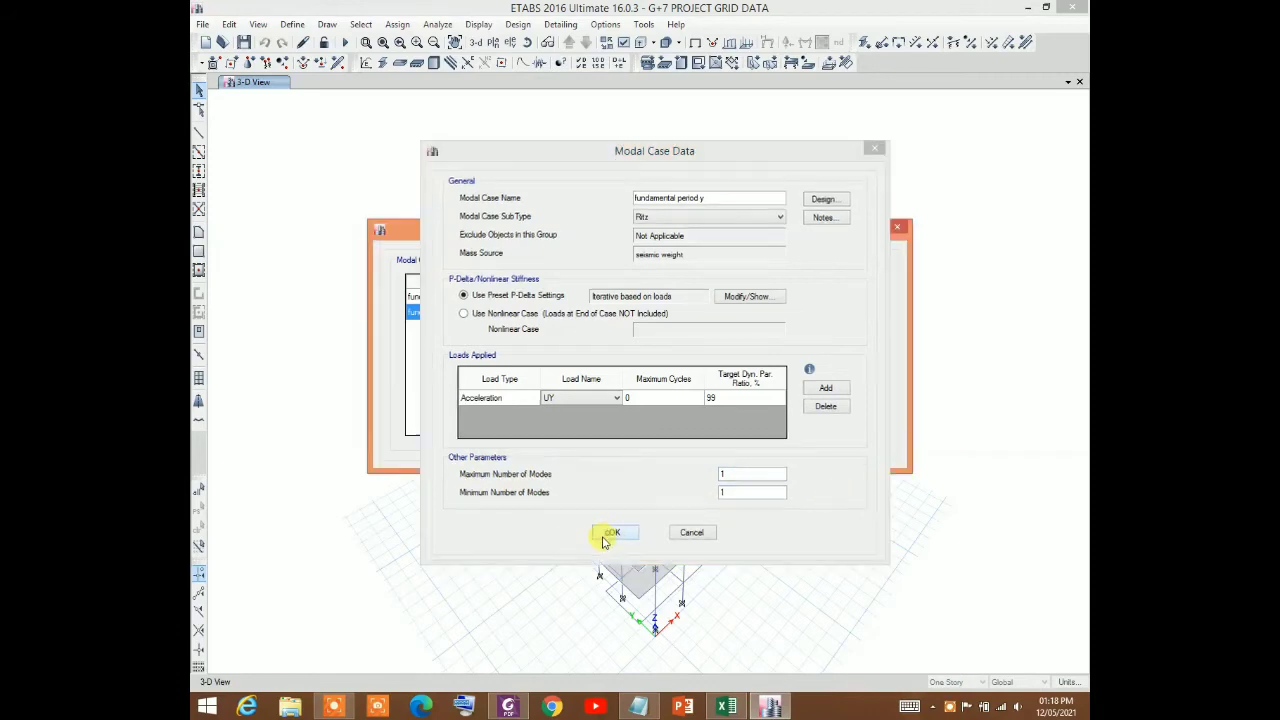
click(819, 406)
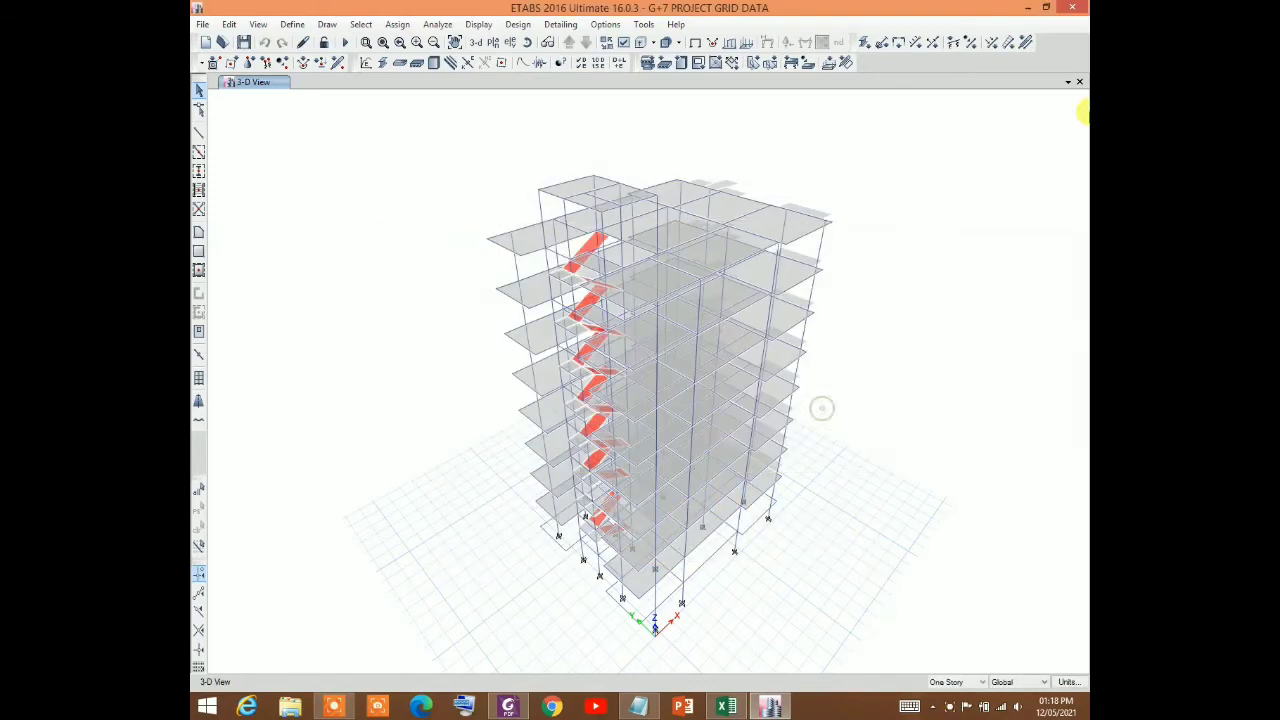
Set only the fundamental period x and fundamental period y modal cases to run, and run the analysis
click(437, 24)
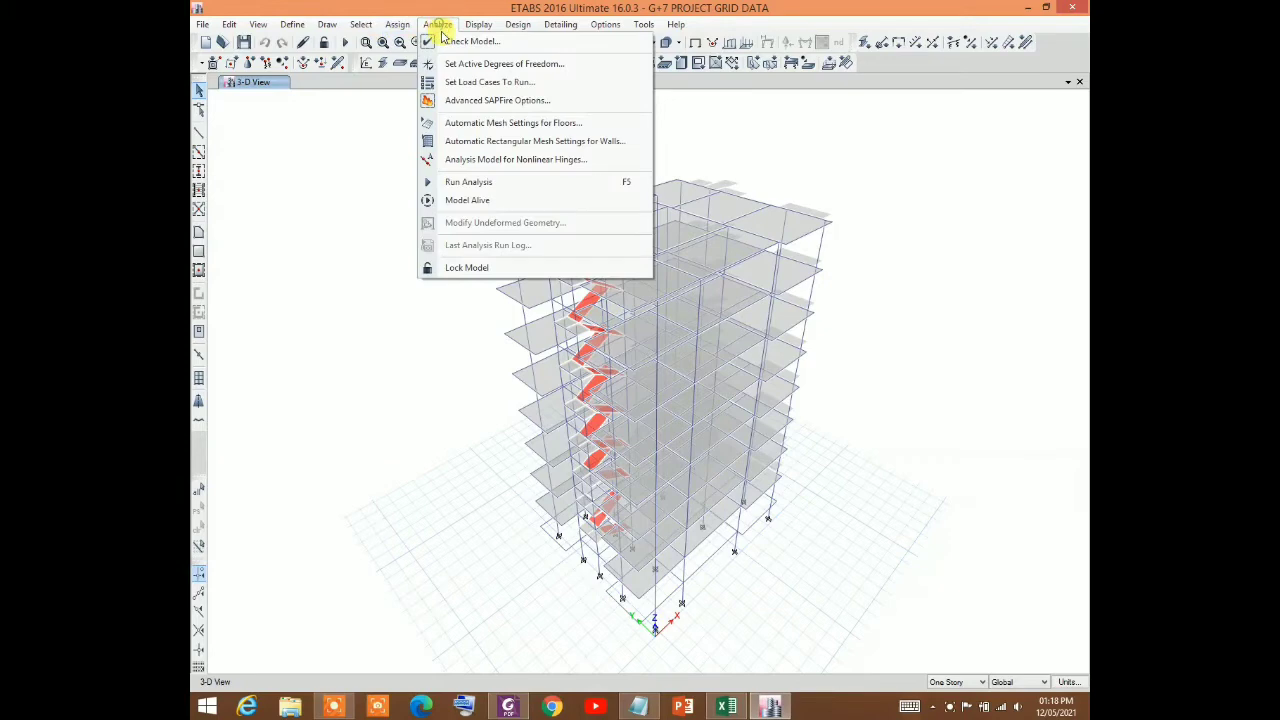
click(445, 83)
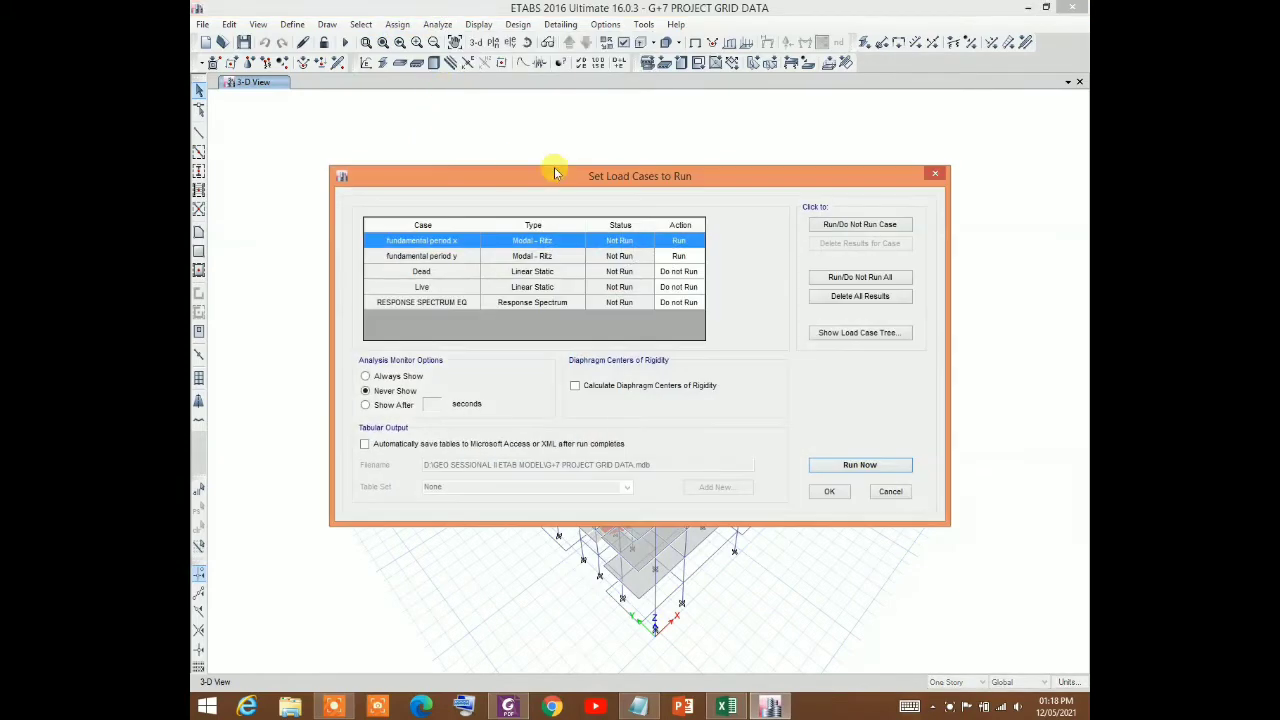
click(868, 287)
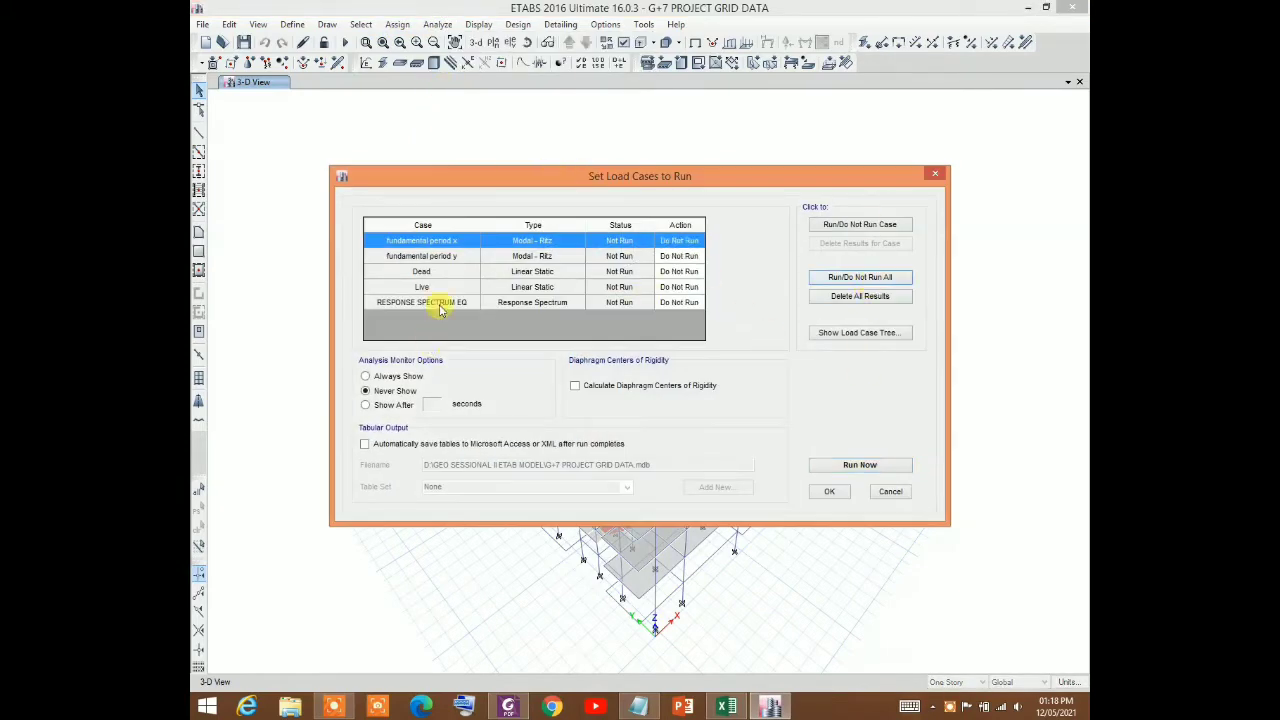
click(828, 229)
click(826, 229)
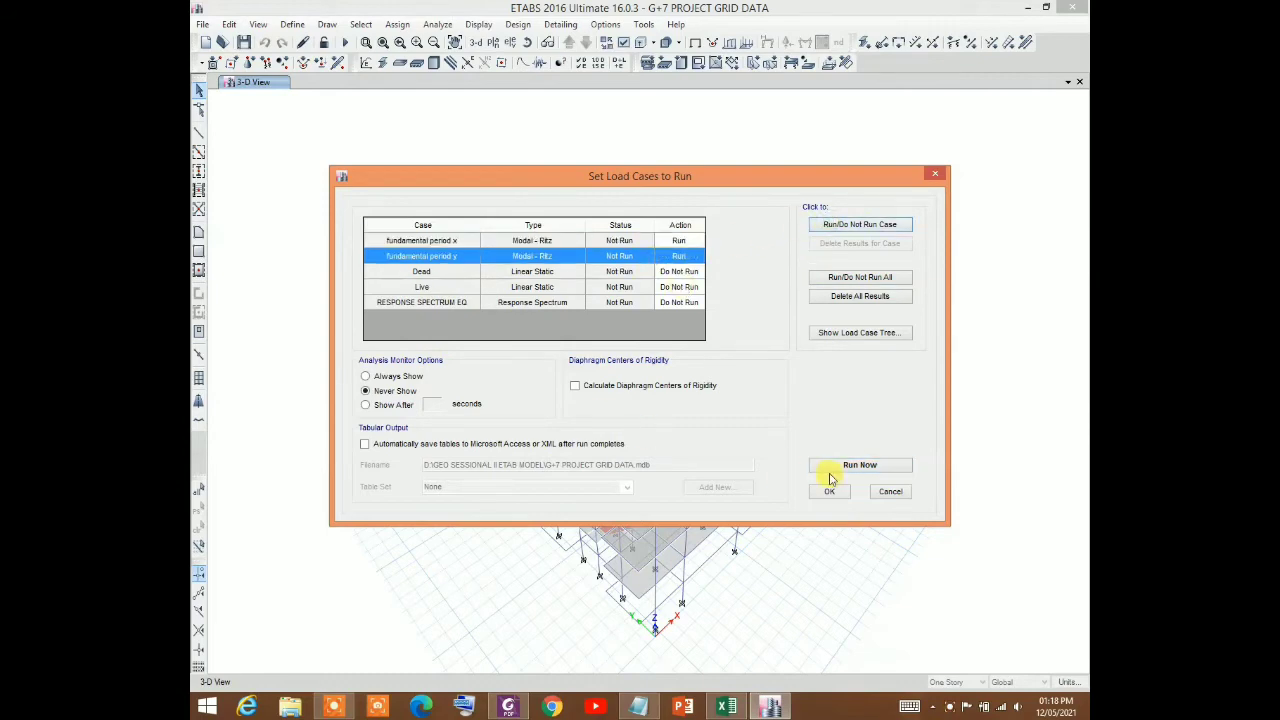
click(831, 468)
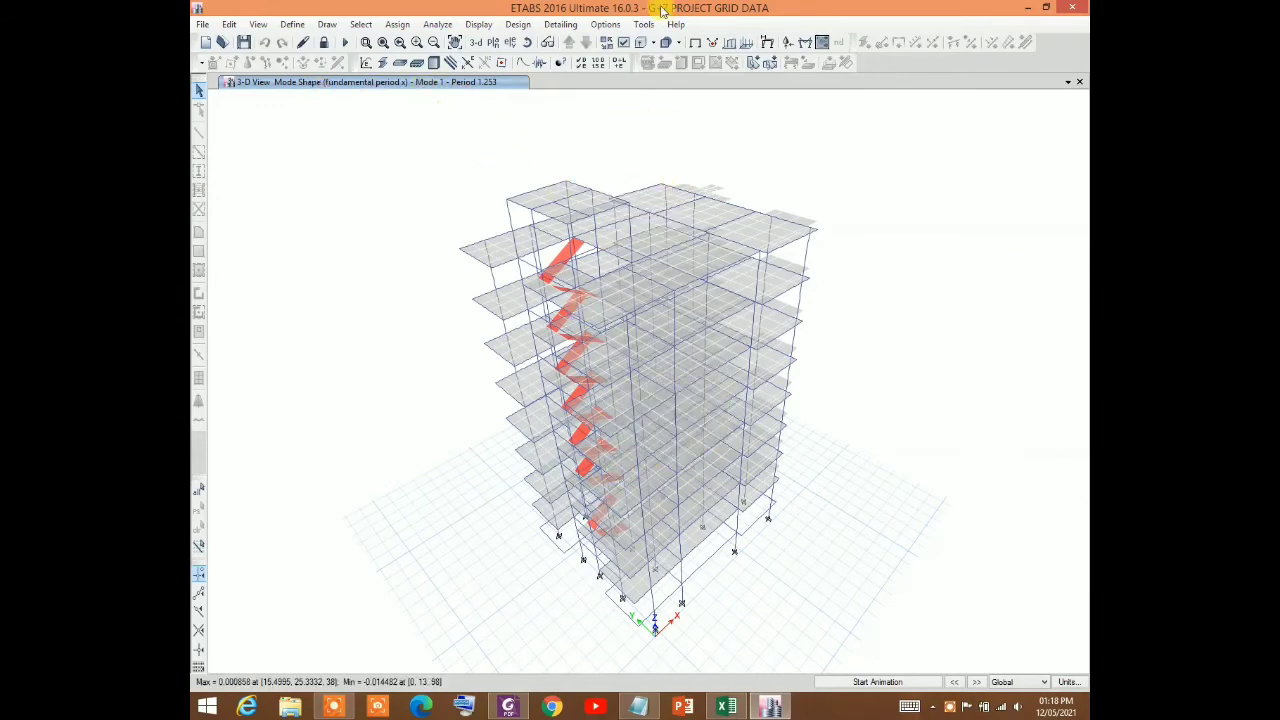
Display the Modal Periods and Frequencies table from the modal analysis results
click(478, 24)
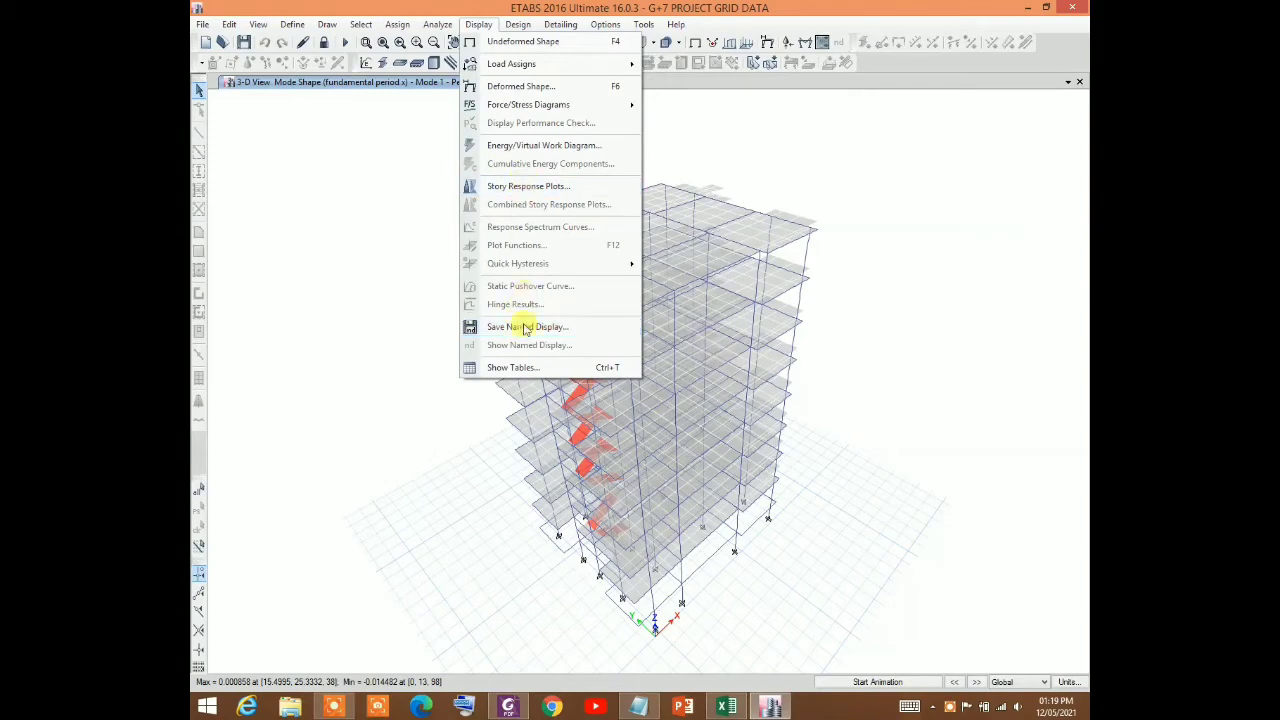
click(518, 369)
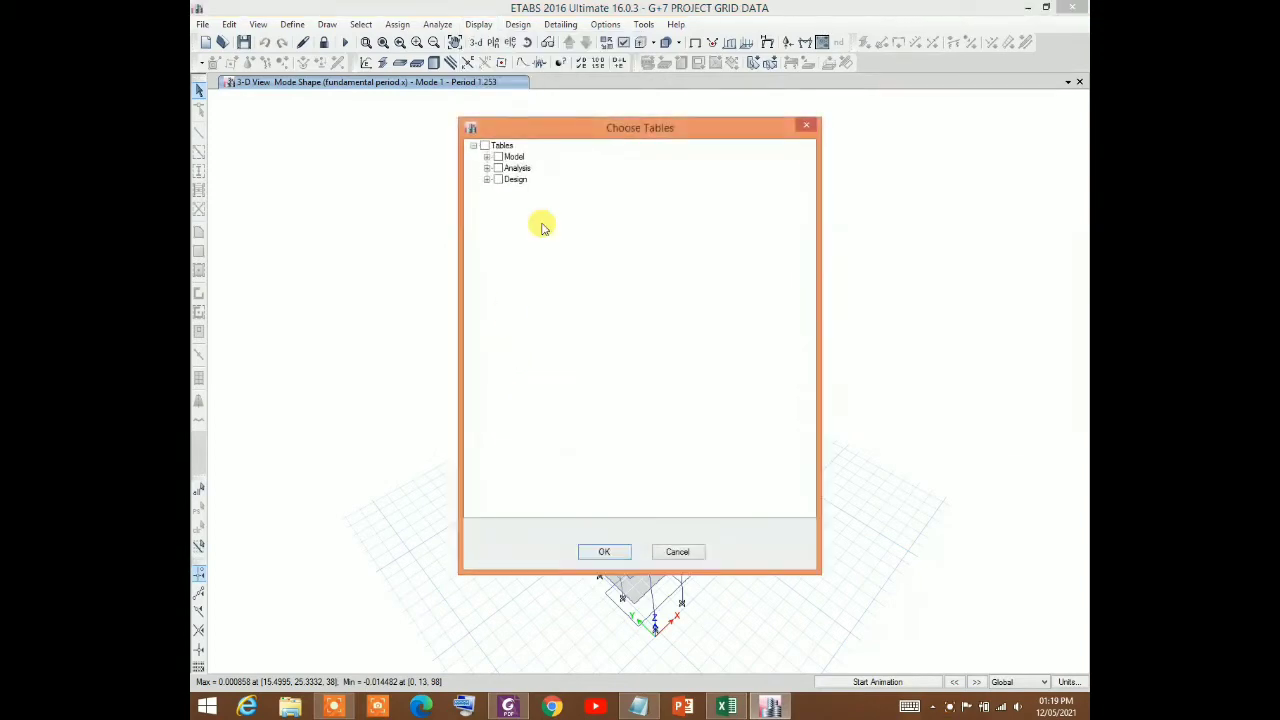
click(487, 168)
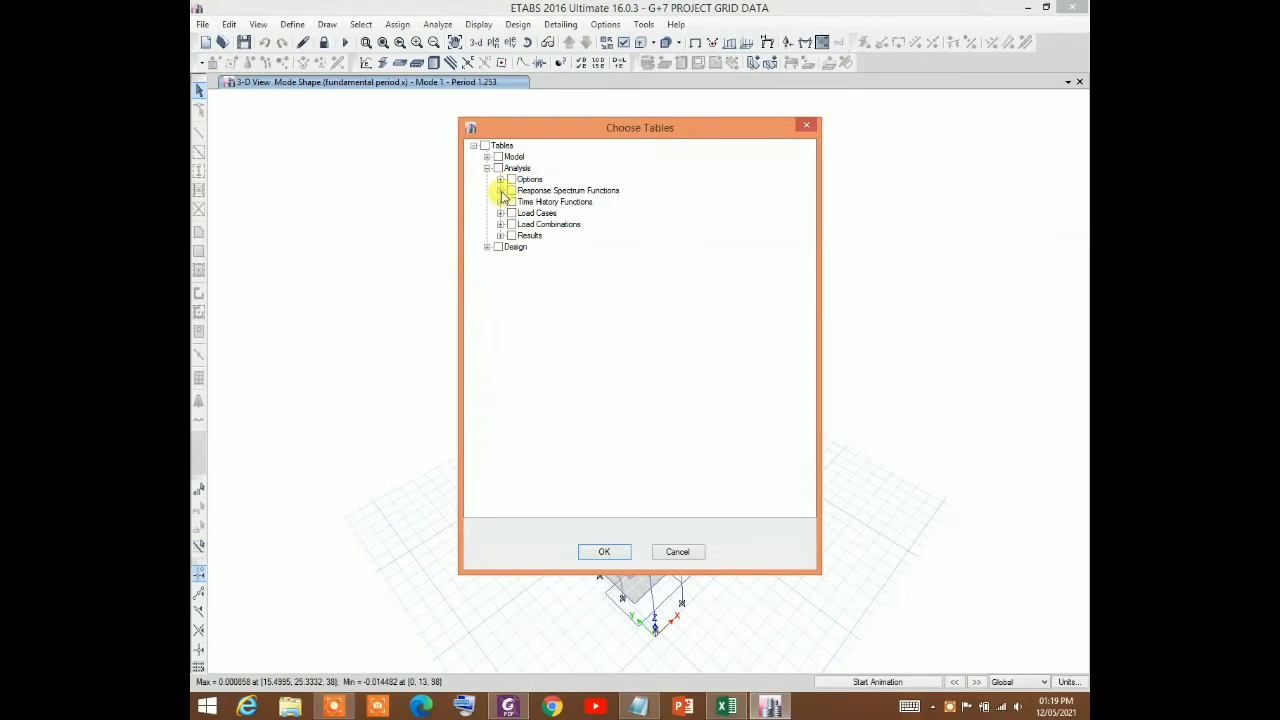
click(501, 236)
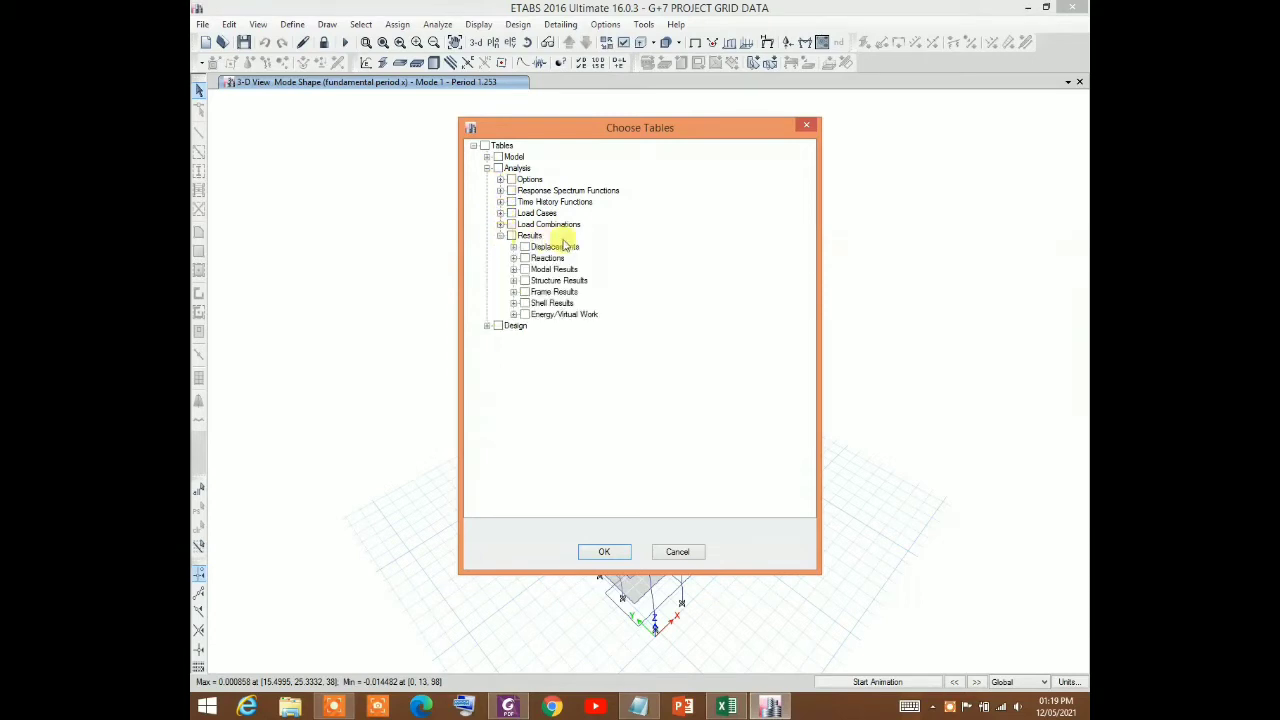
click(513, 269)
click(538, 281)
click(604, 551)
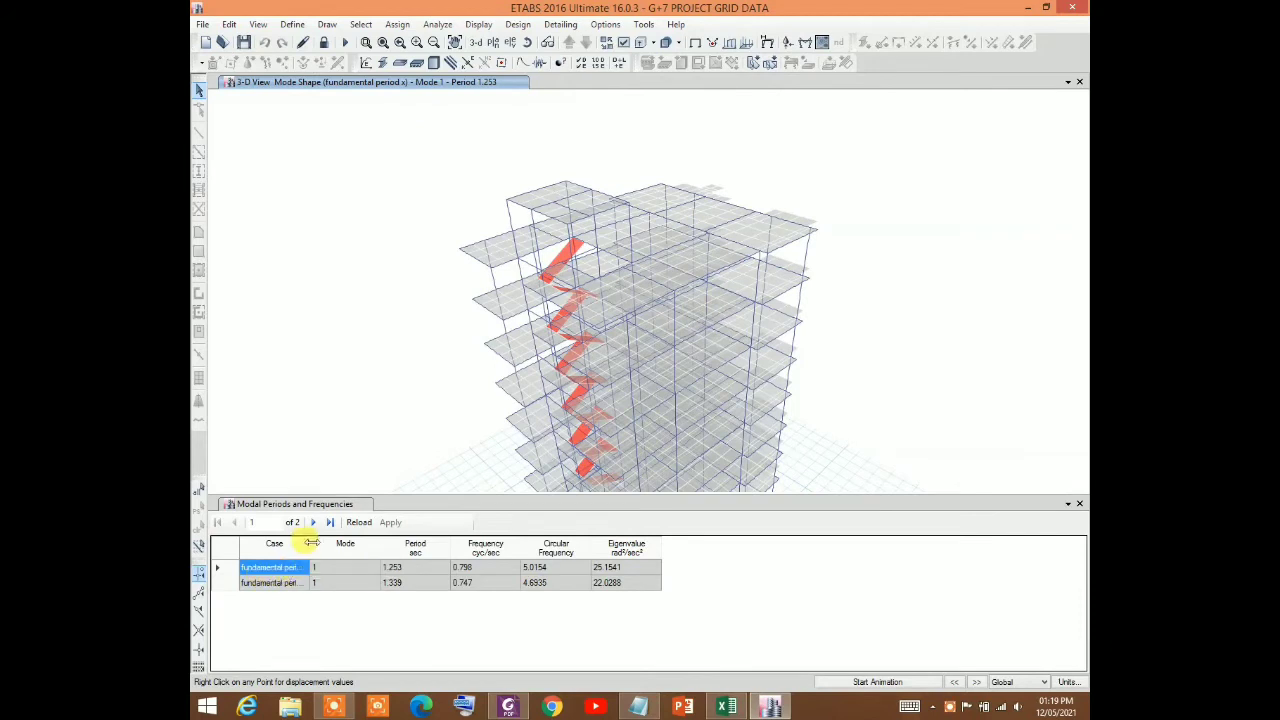
Widen the Case column, examine the period and frequency of the x and y modal cases, and close the table
drag(312, 540, 418, 549)
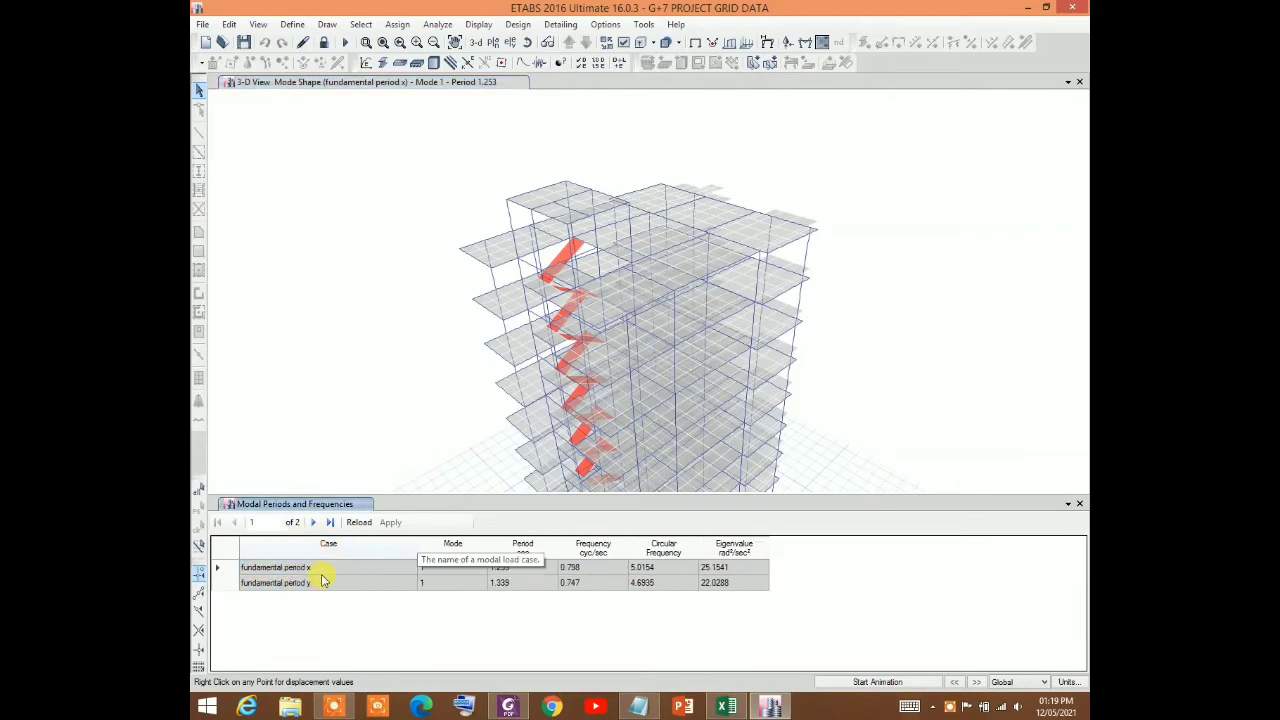
click(268, 572)
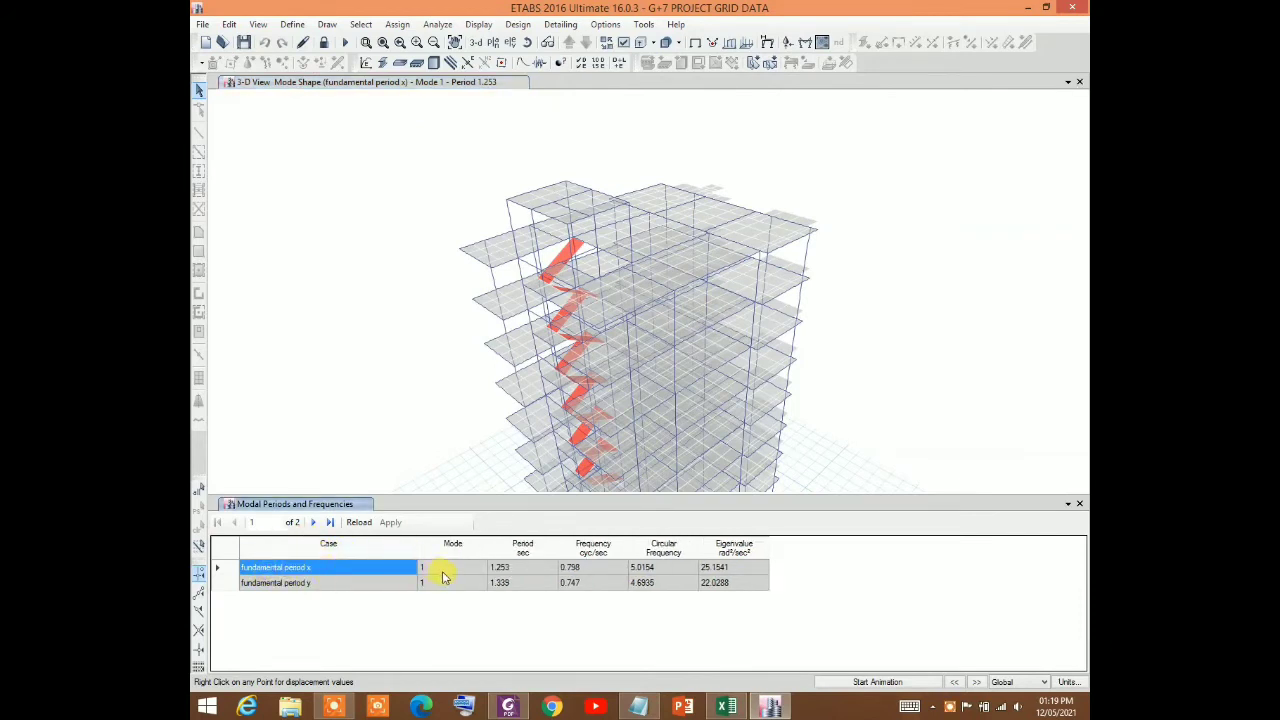
click(528, 570)
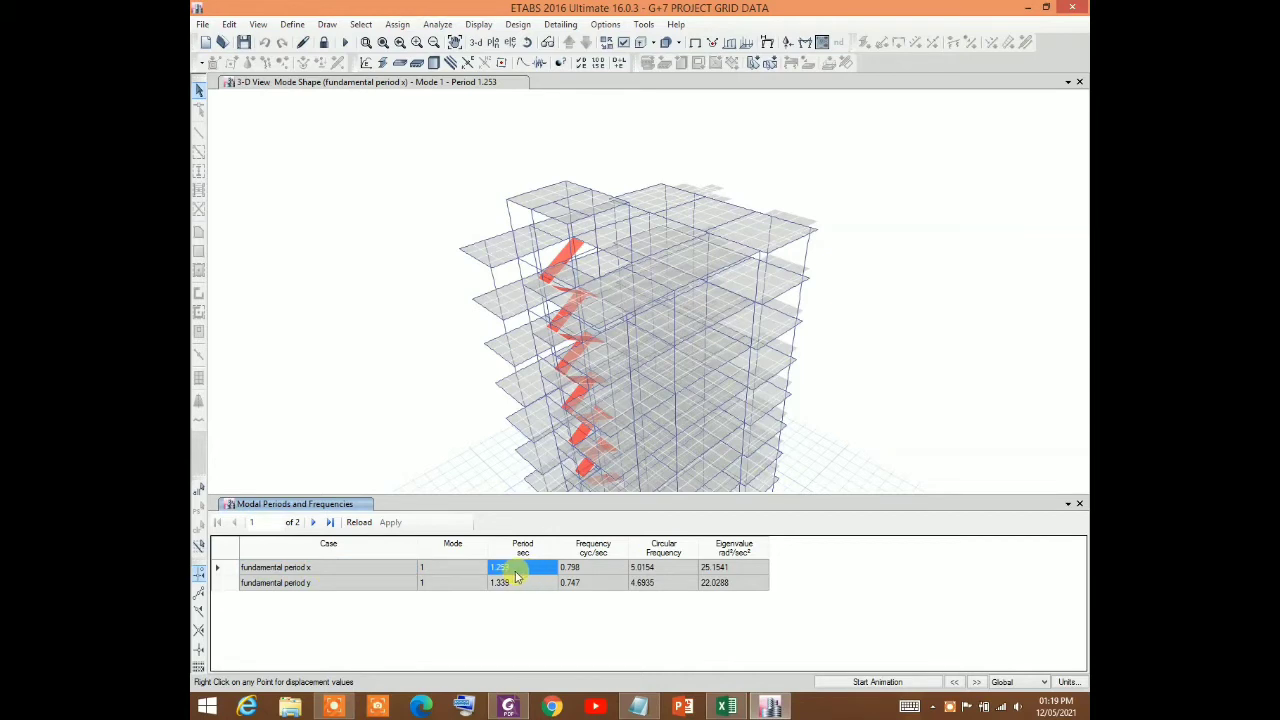
click(577, 570)
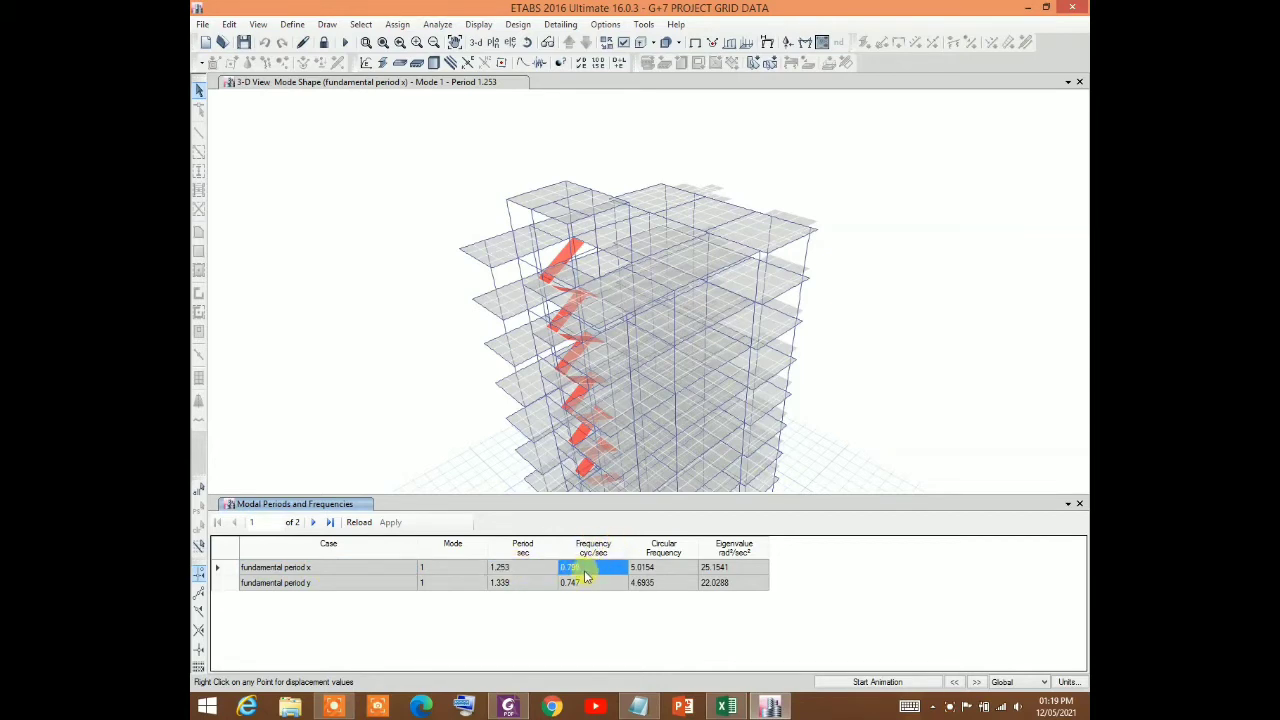
click(305, 585)
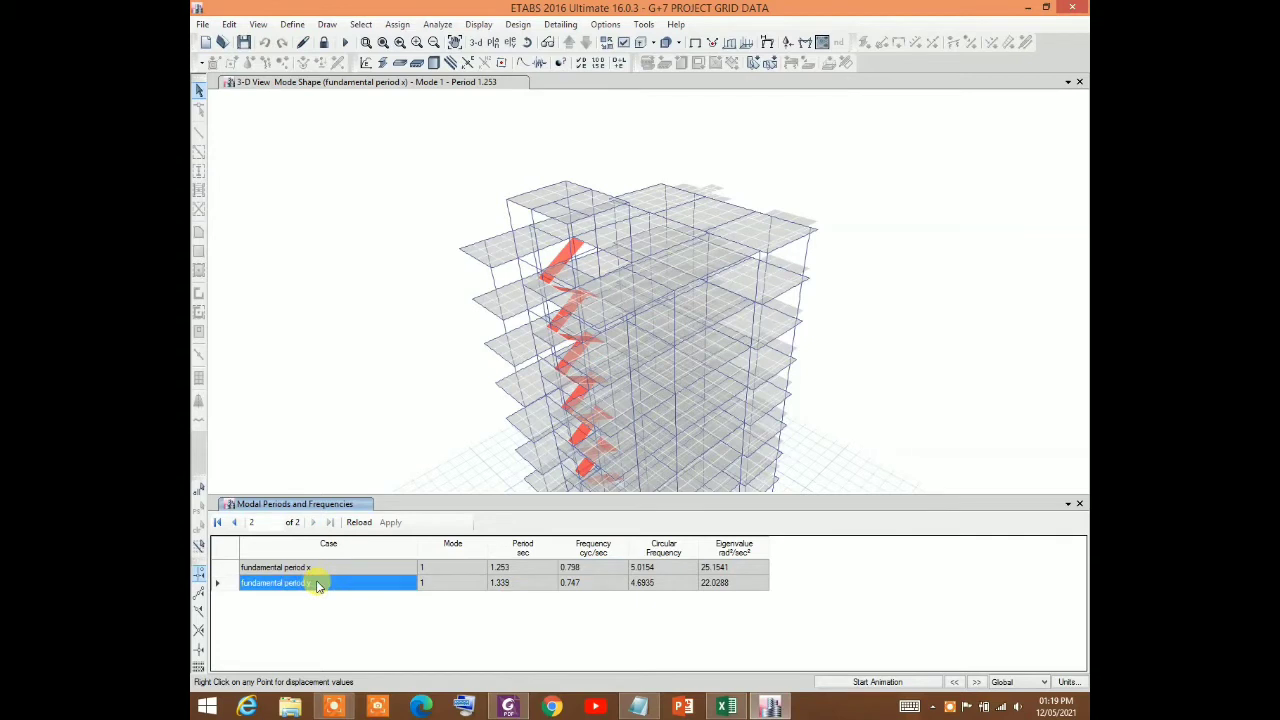
click(571, 588)
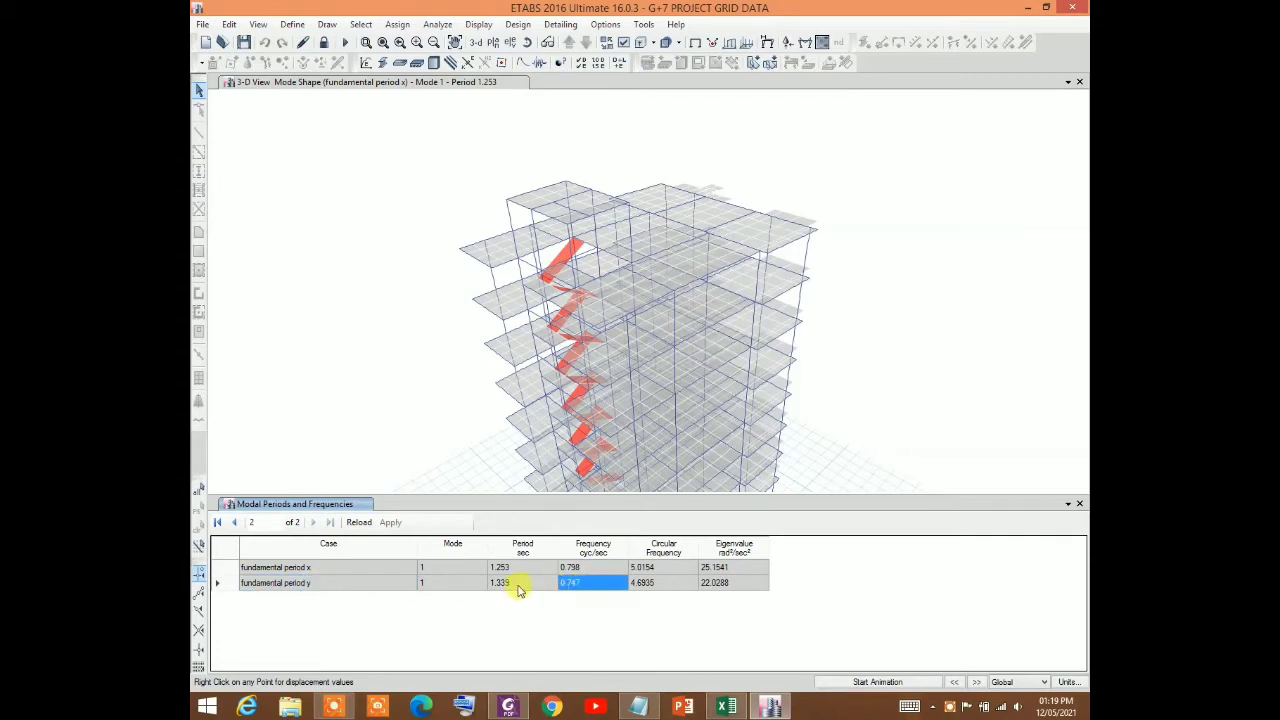
click(520, 588)
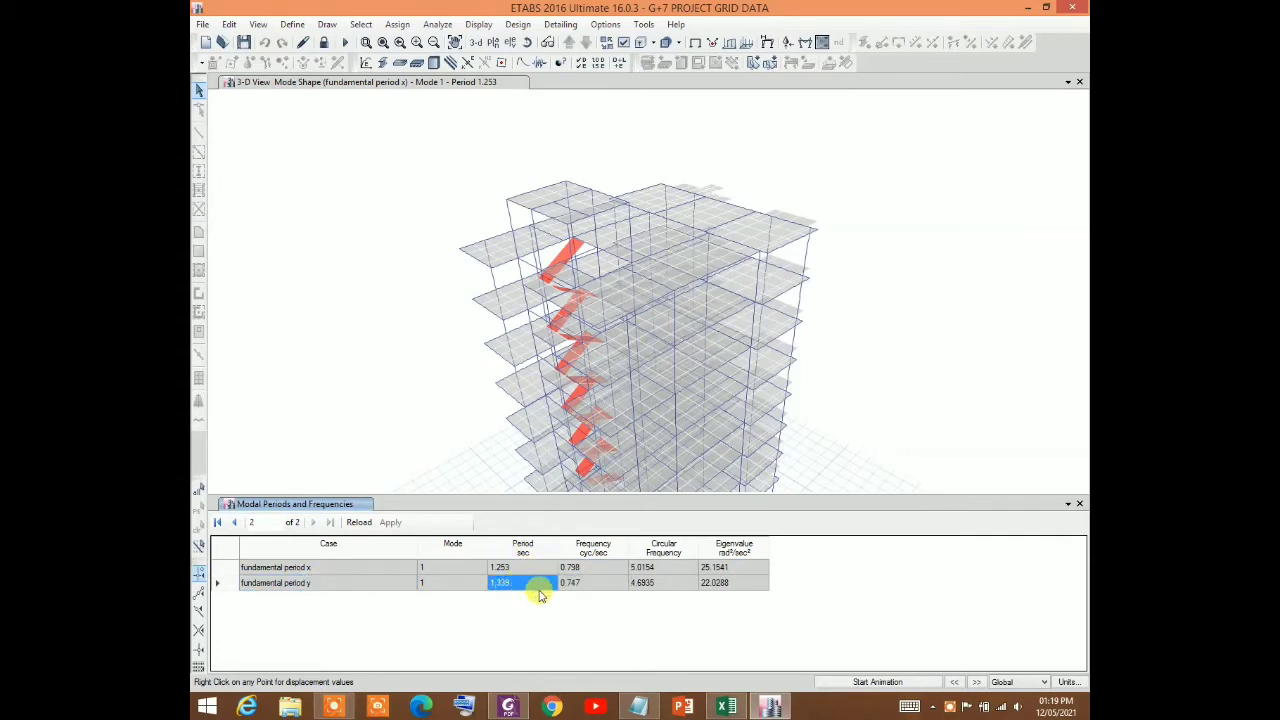
click(582, 587)
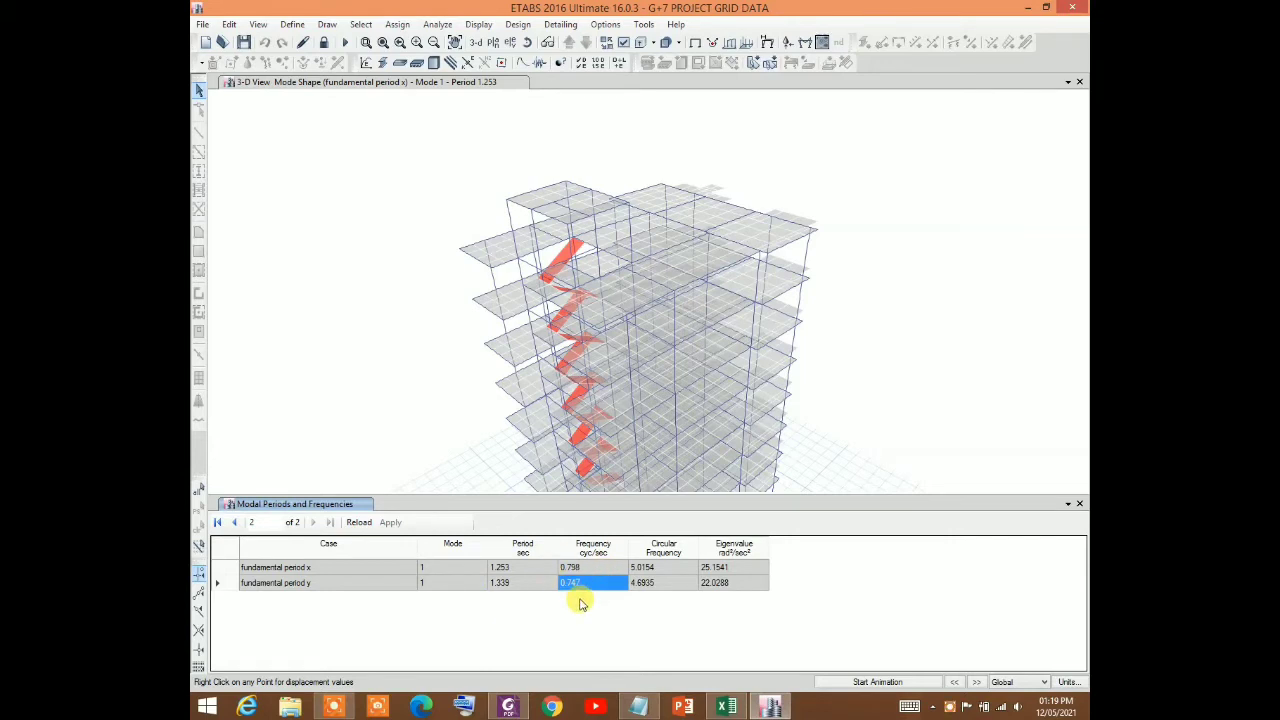
click(1080, 505)
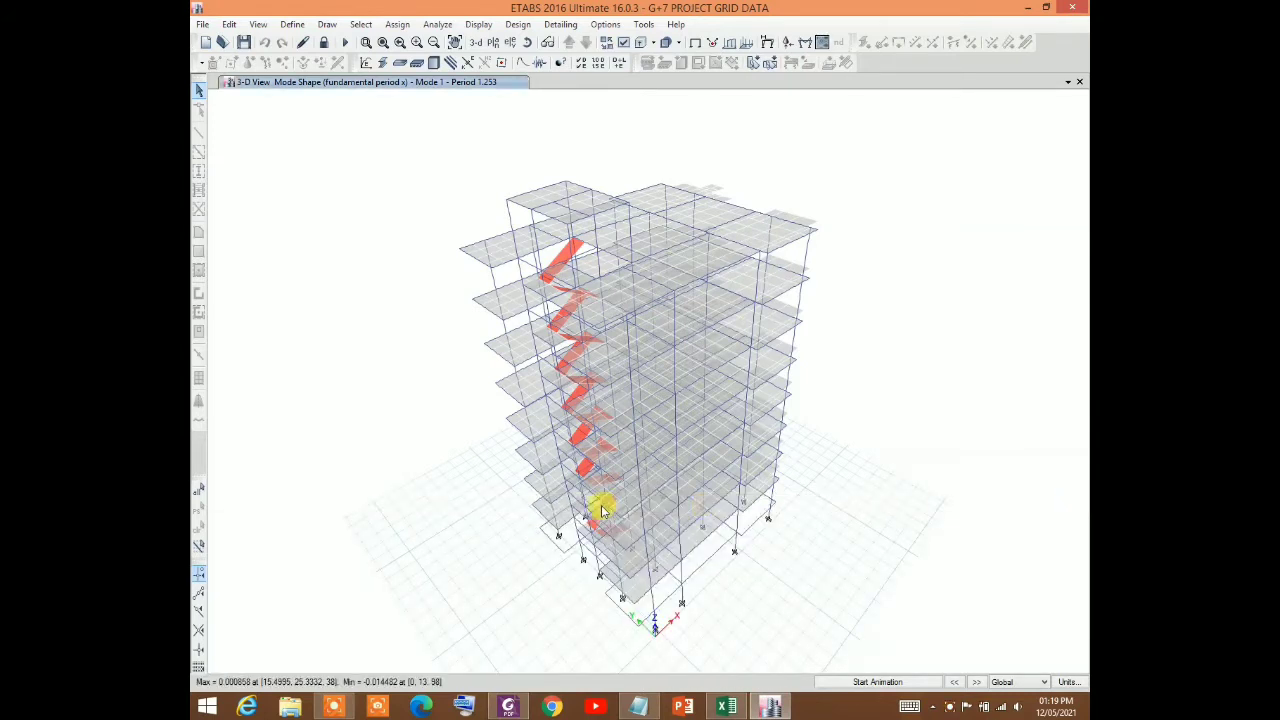
Switch to BNBC2020.pdf in Foxit PhantomPDF and read section 2.5.7.2 on the building period limit and approximate period formula
mouse_move(730, 712)
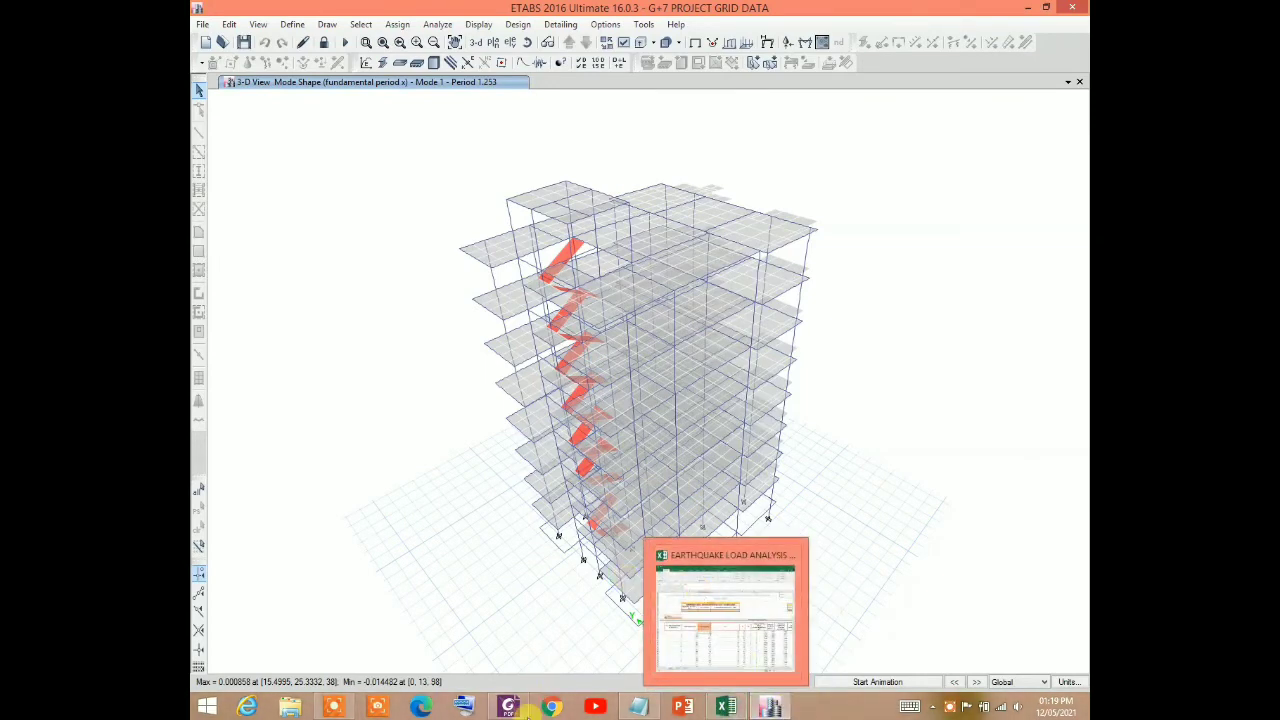
click(510, 707)
scroll(640, 400, up, 10)
scroll(632, 390, up, 8)
scroll(676, 313, down, 1)
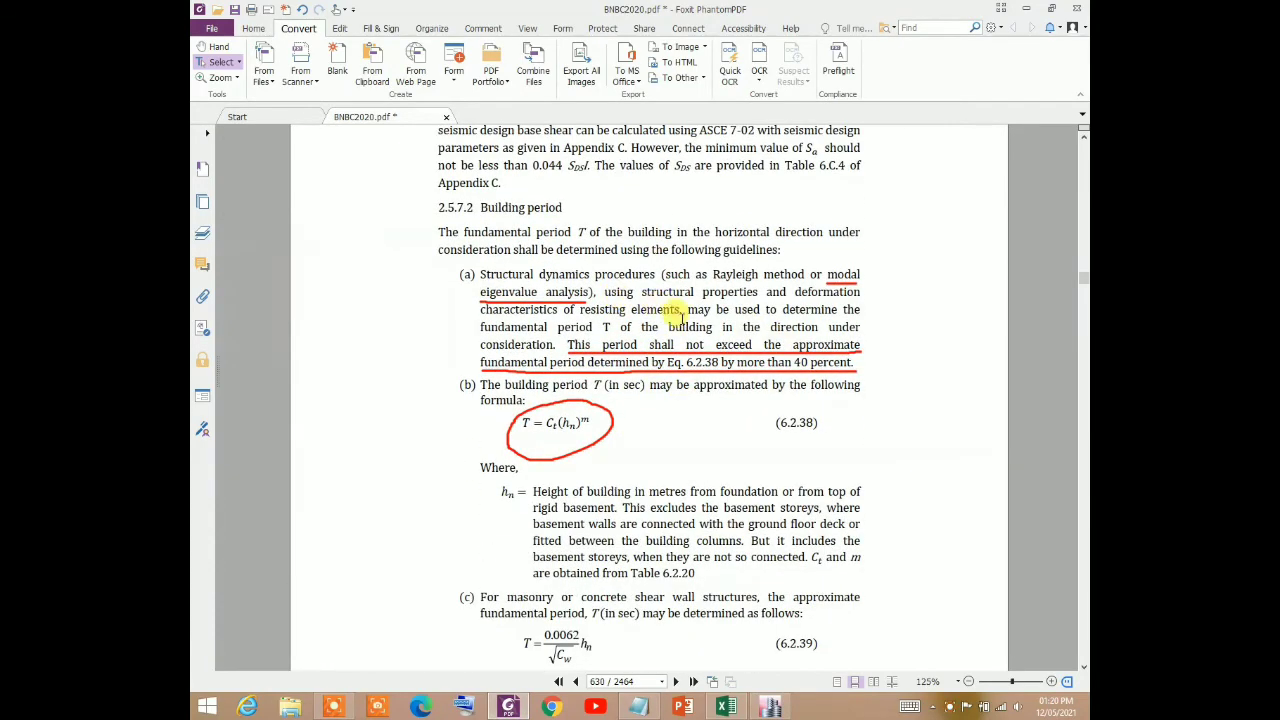
scroll(680, 318, down, 2)
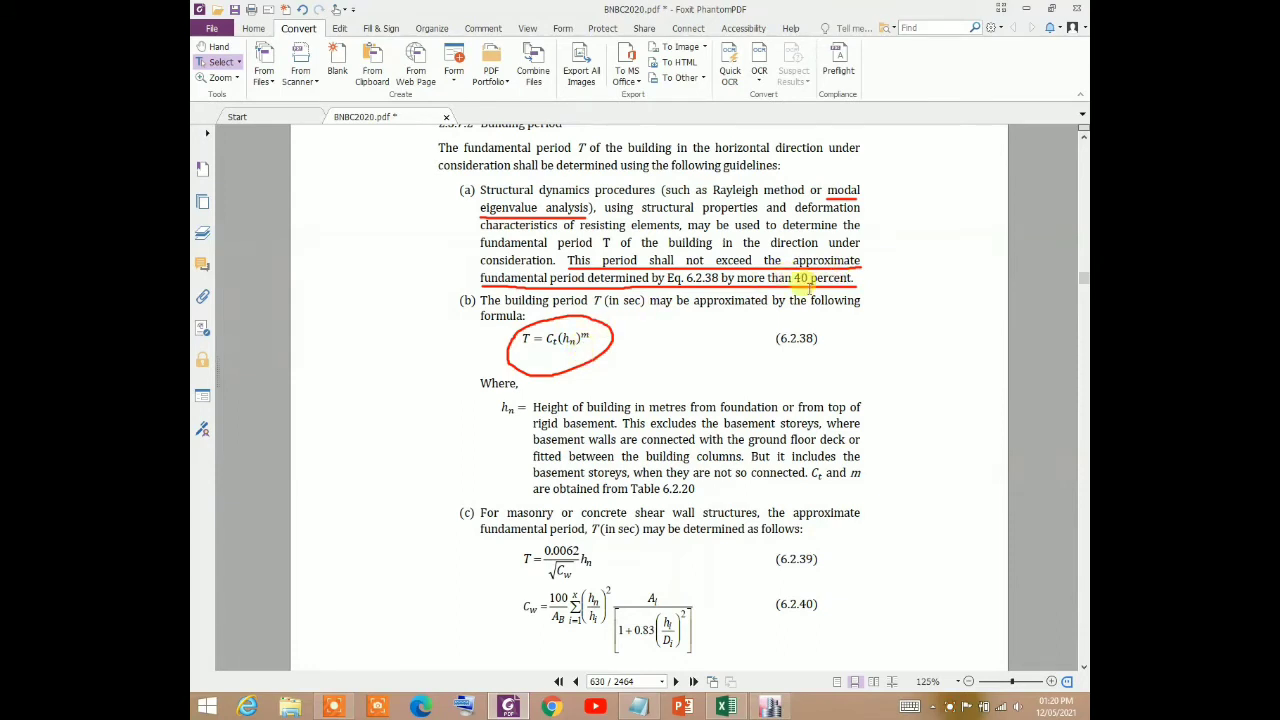
scroll(803, 293, down, 2)
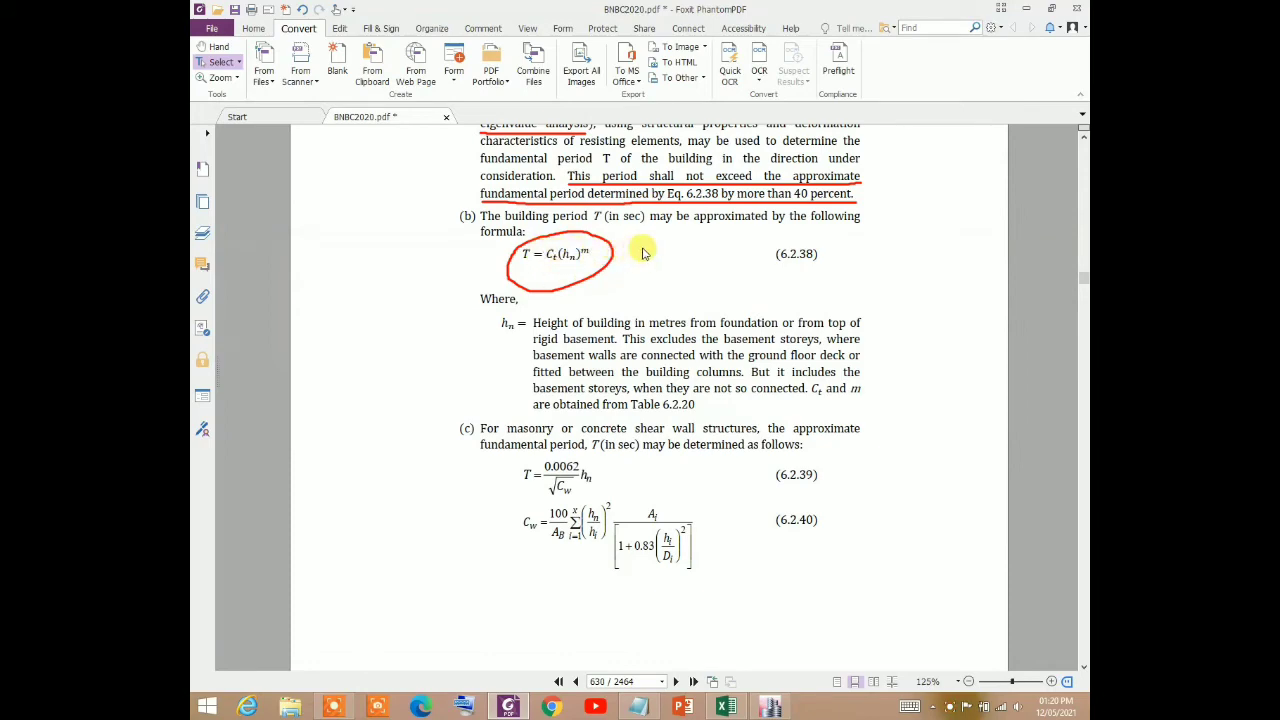
Compare the approximate period formula, Eq. 6.2.38, with the Ct and m coefficients for concrete moment-resisting frames in Table 6.2.20
scroll(557, 266, down, 10)
scroll(632, 413, down, 4)
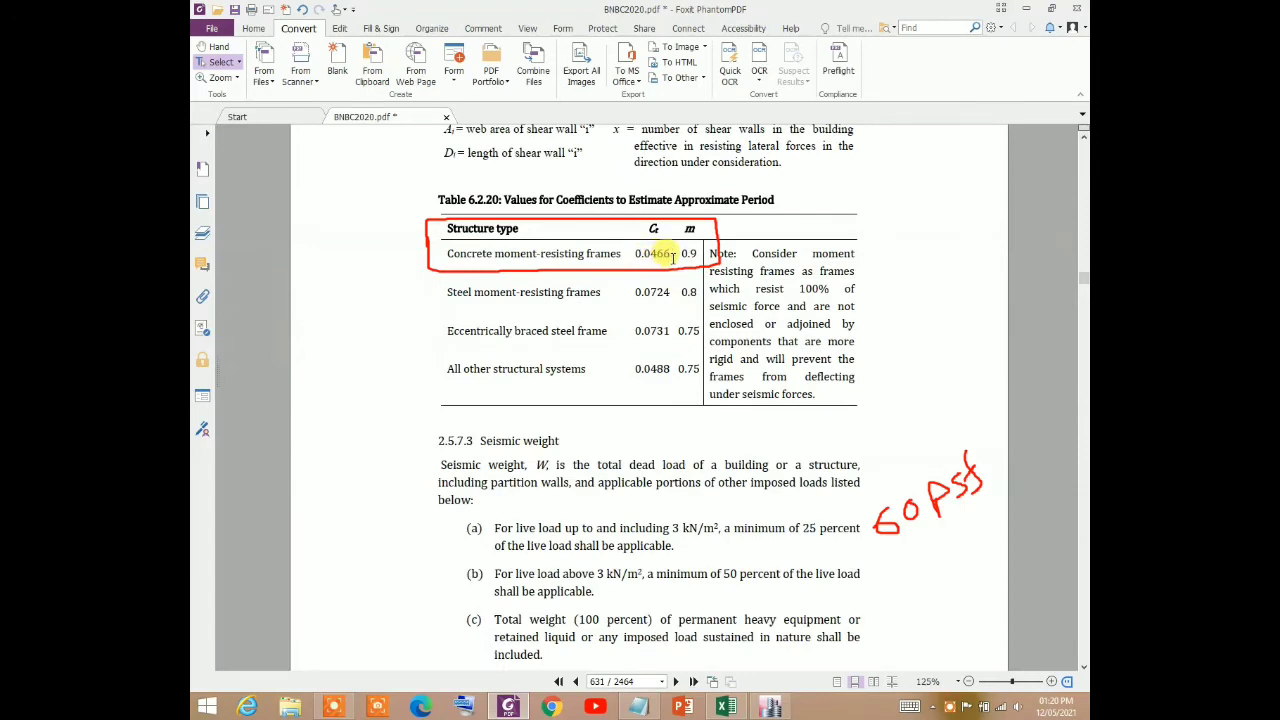
scroll(575, 300, up, 10)
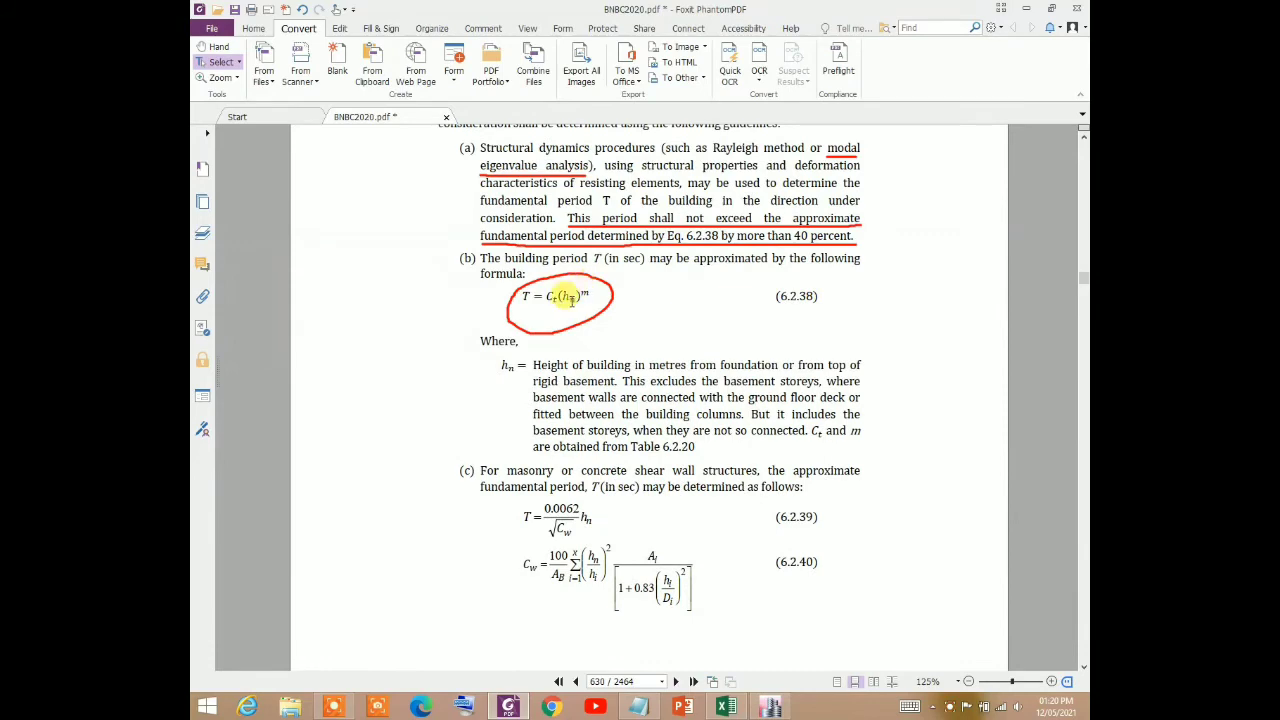
scroll(655, 490, down, 10)
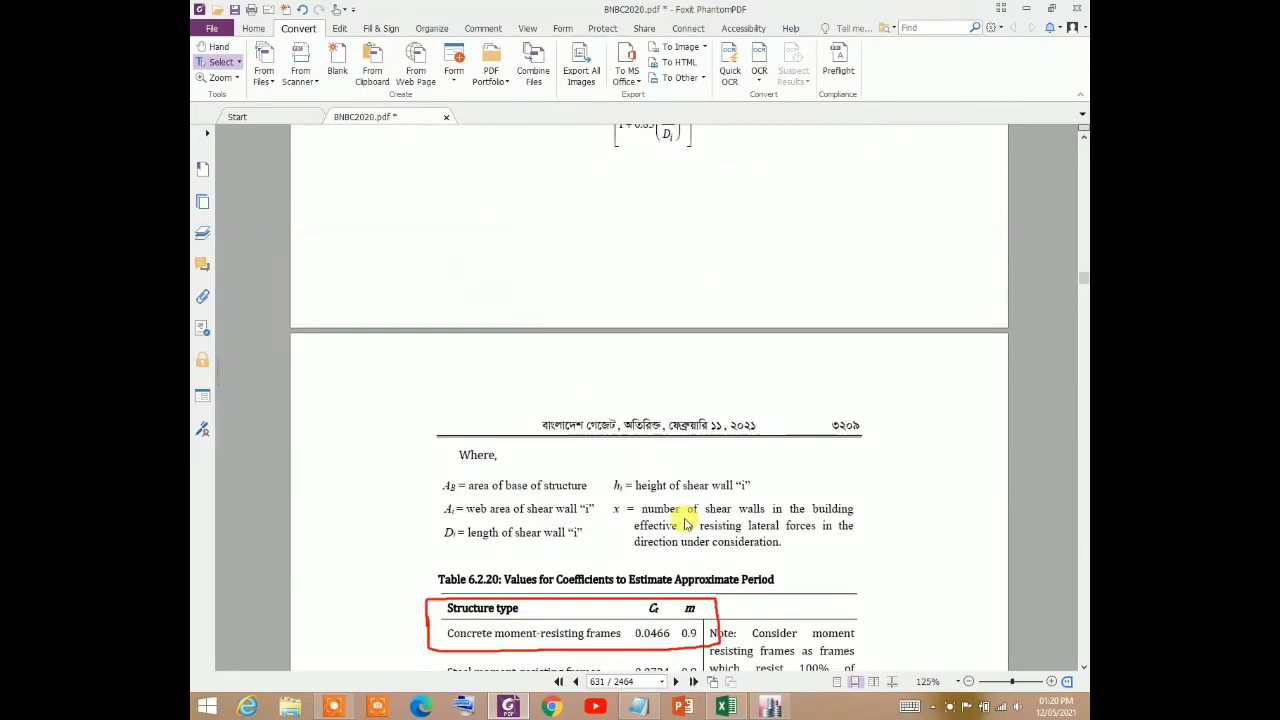
scroll(654, 497, up, 3)
scroll(654, 497, up, 5)
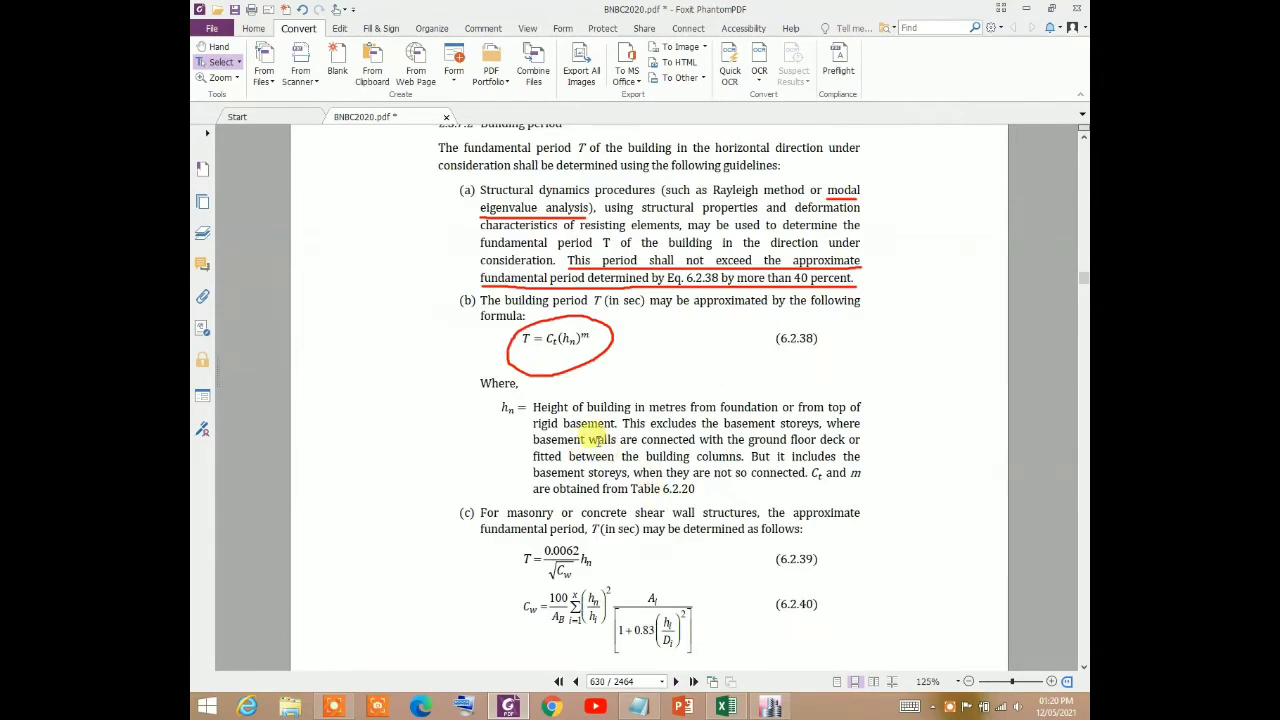
Switch to the EARTHQUAKE LOAD ANALYSIS BNBC workbook in Excel and enter 98 ft as the building height in cell S36
click(734, 708)
drag(857, 667, 1000, 670)
scroll(596, 328, up, 1)
click(596, 328)
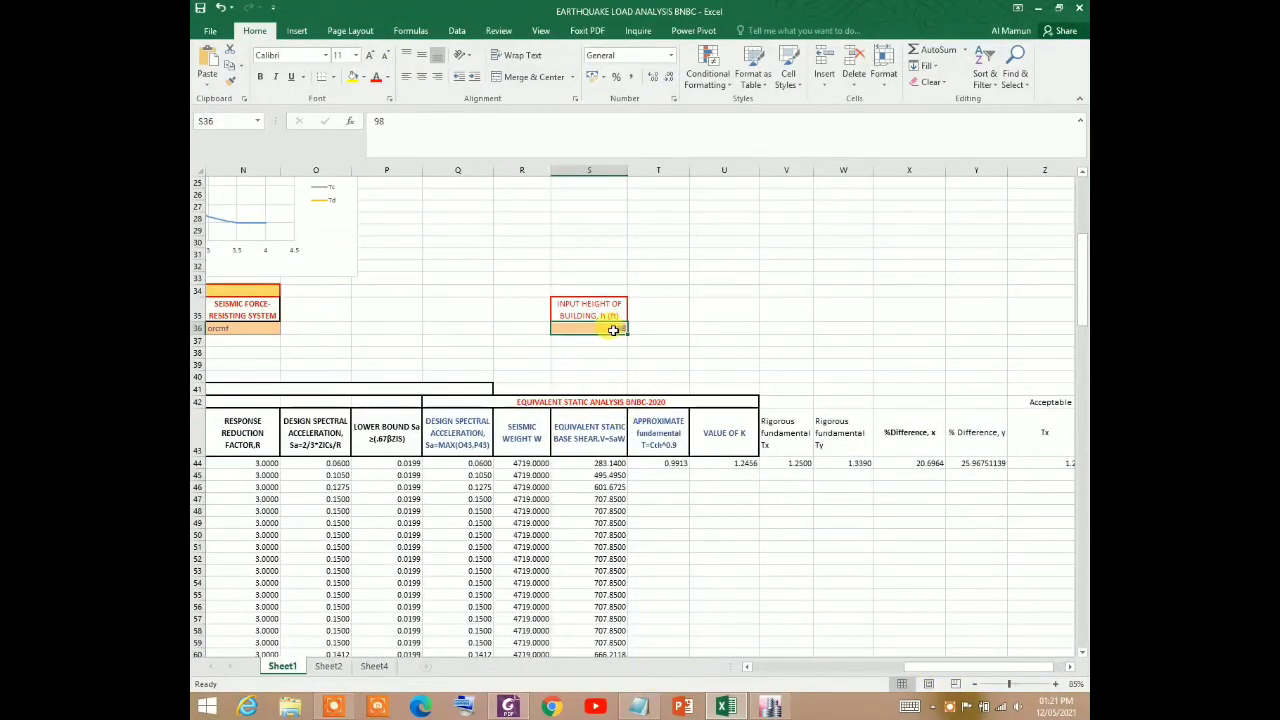
text(98)
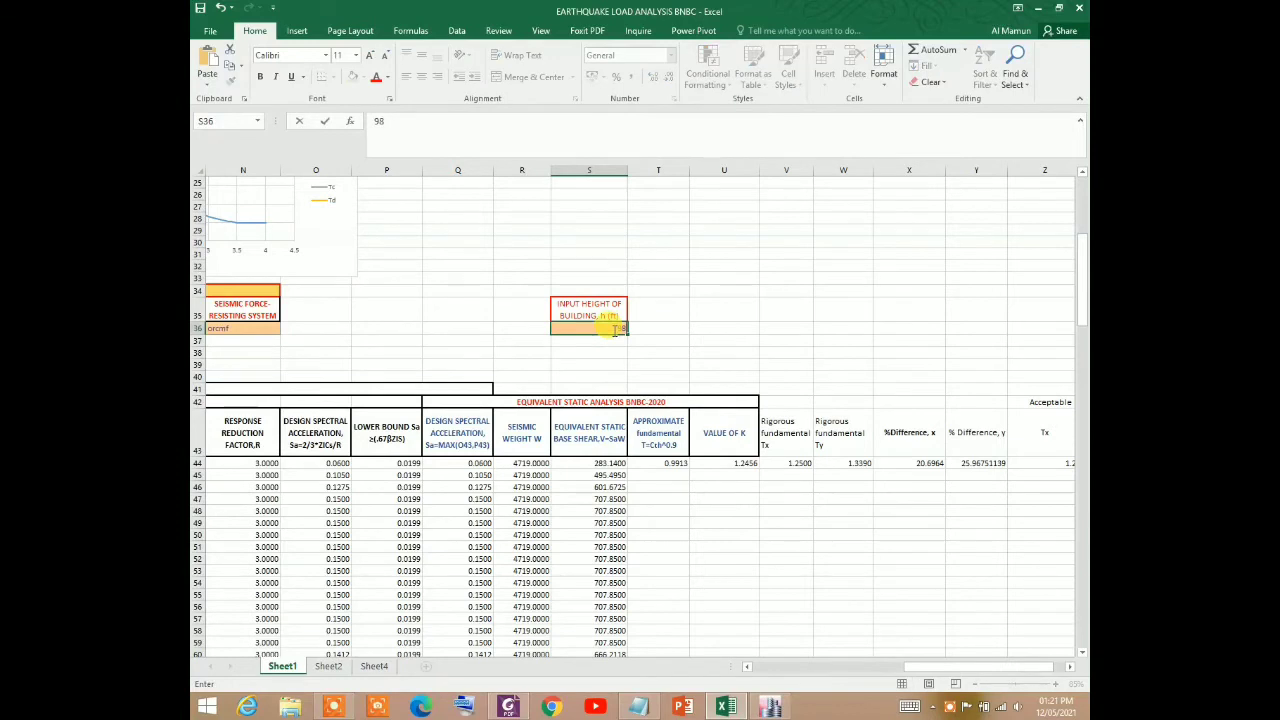
key(Return)
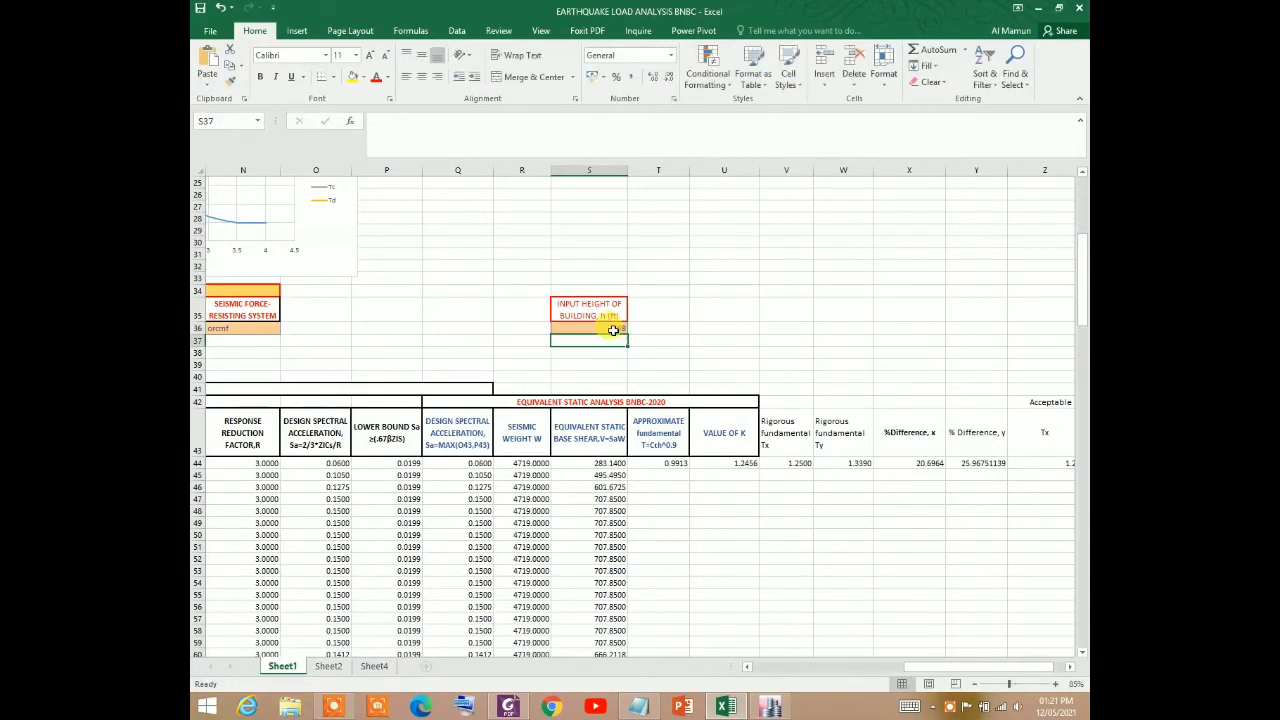
Examine the approximate fundamental period formula, the rigorous Tx and Ty values, and the percentage-difference formulas for x and y in row 44
click(661, 466)
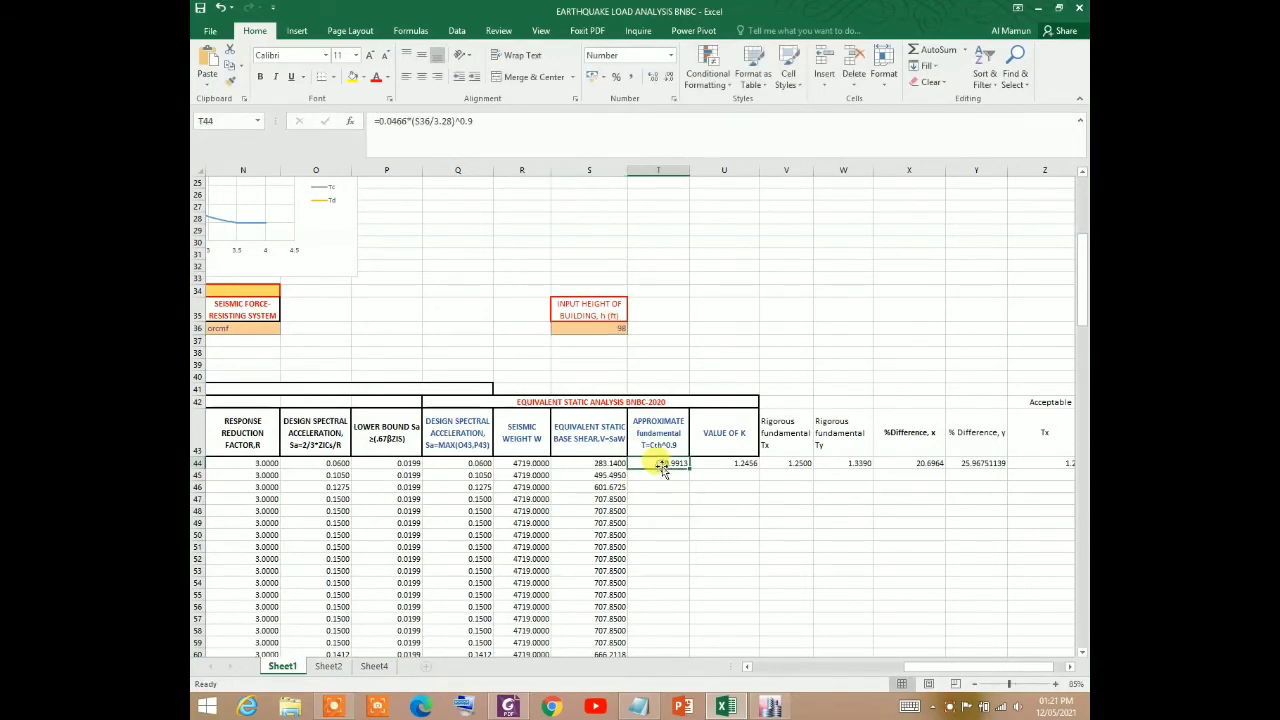
scroll(661, 466, down, 1)
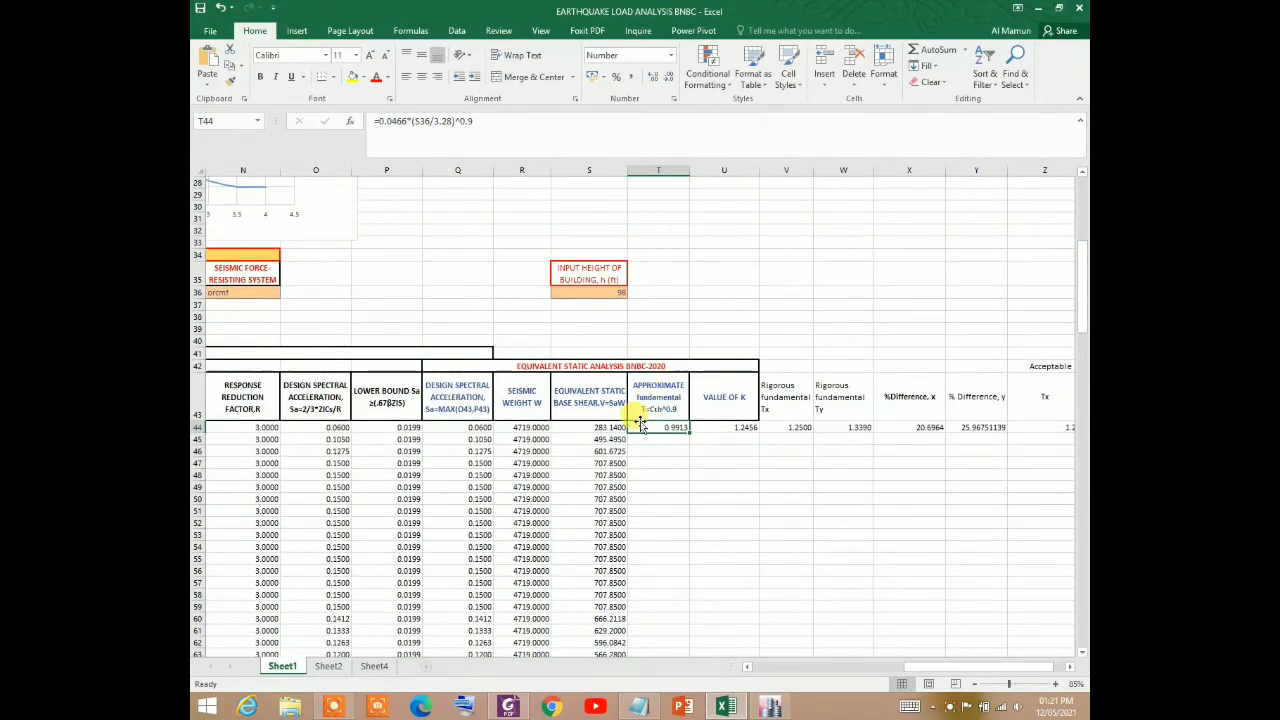
scroll(670, 432, down, 1)
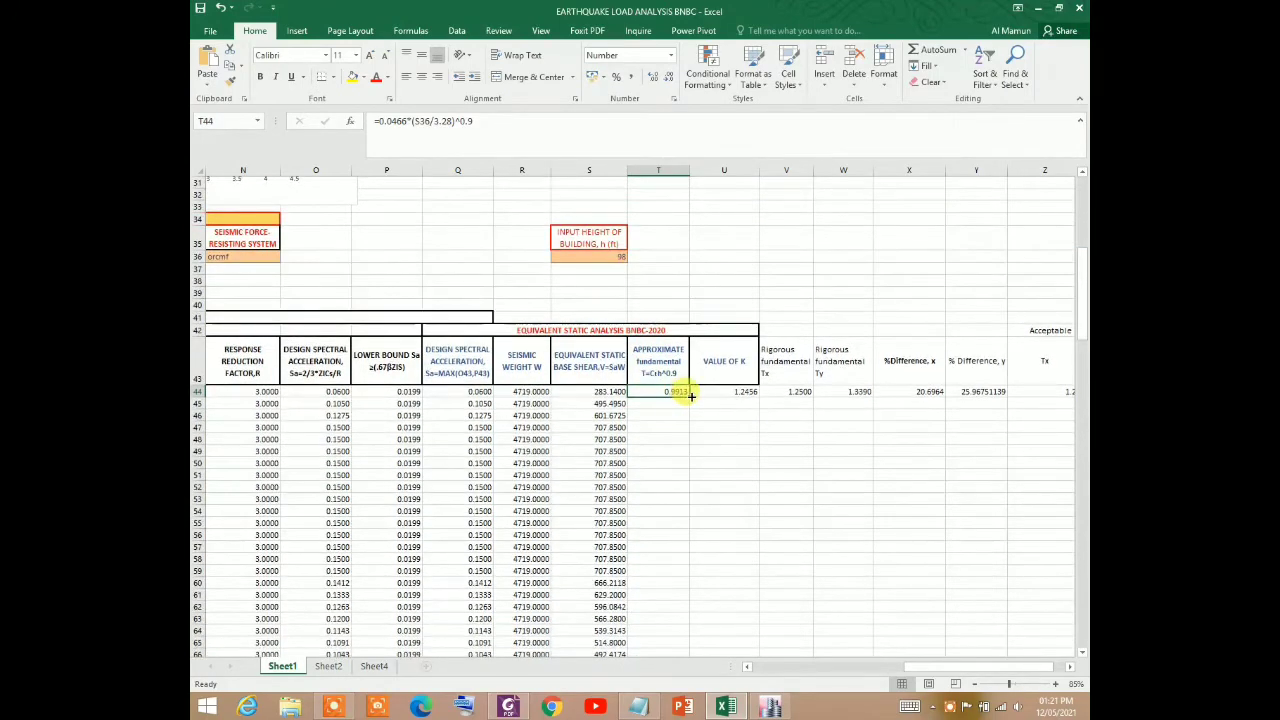
click(790, 392)
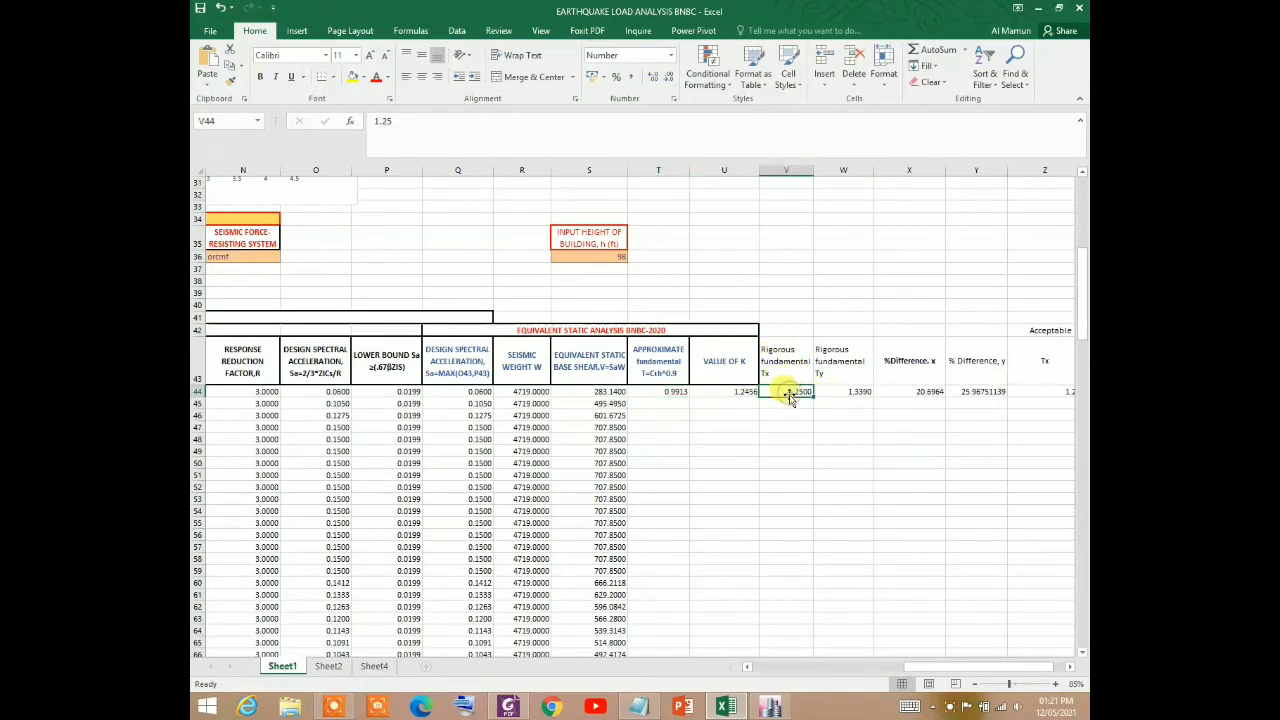
click(838, 369)
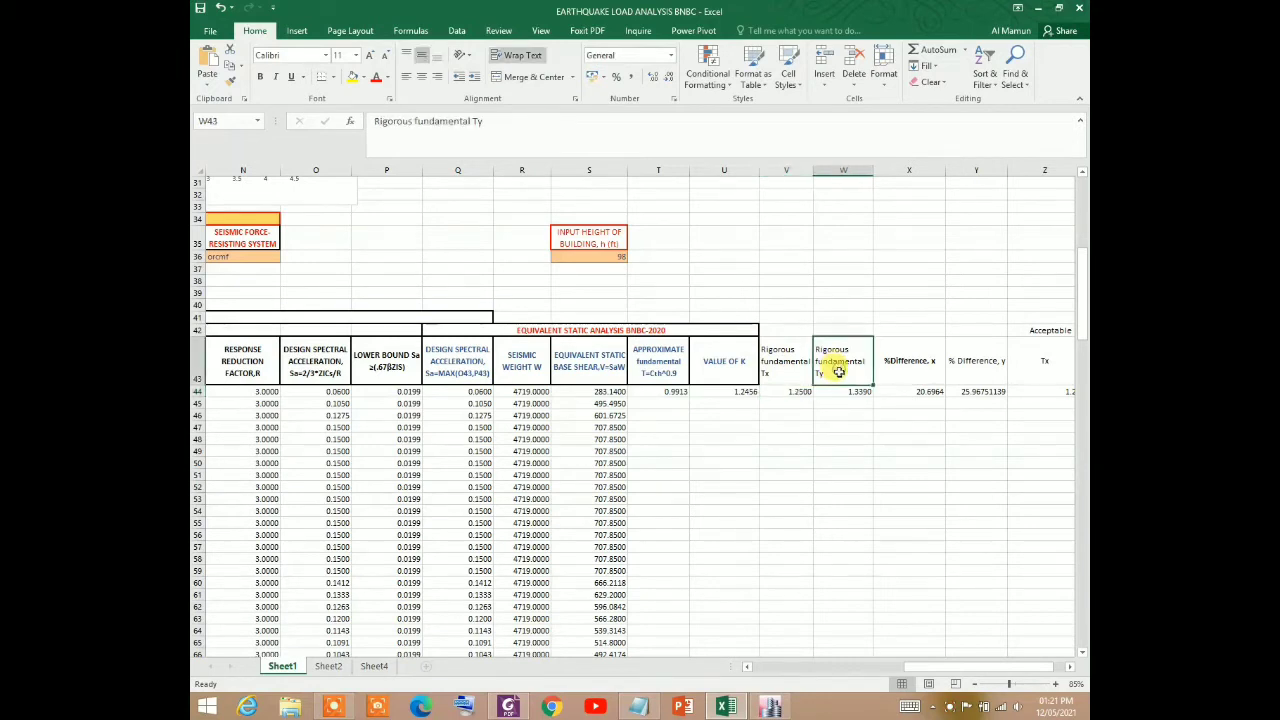
click(905, 391)
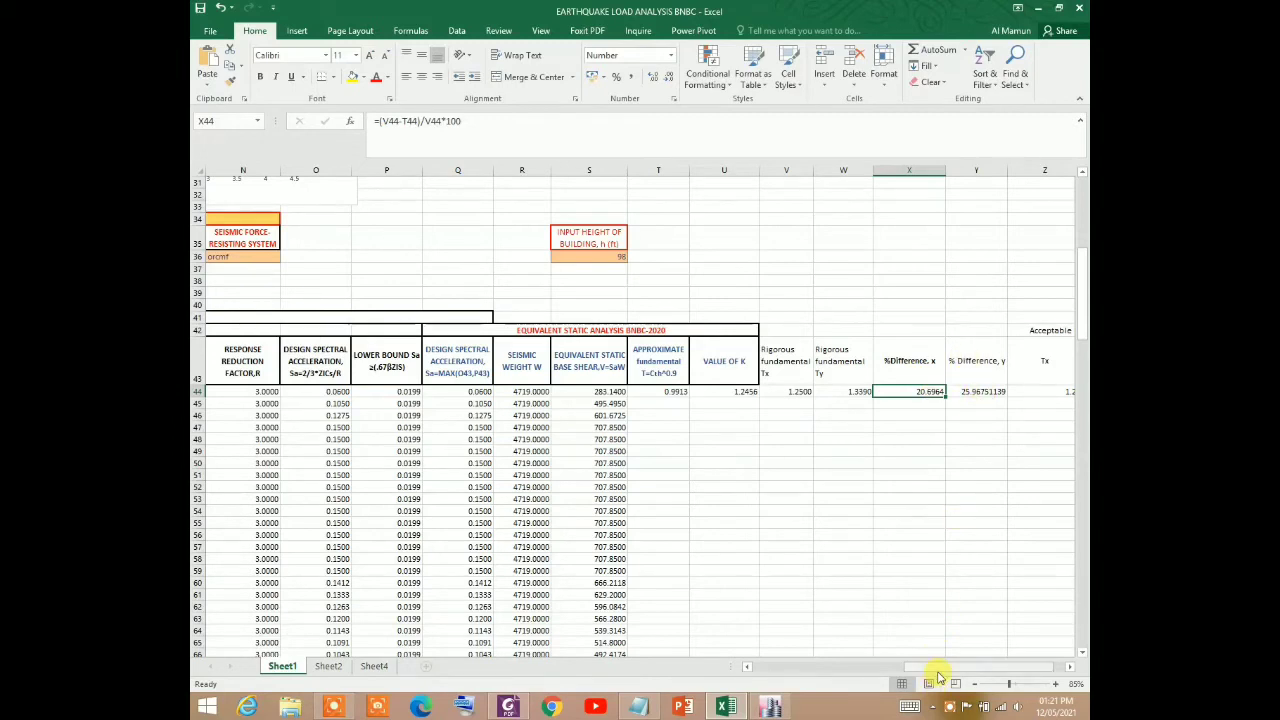
drag(938, 672, 966, 677)
click(905, 391)
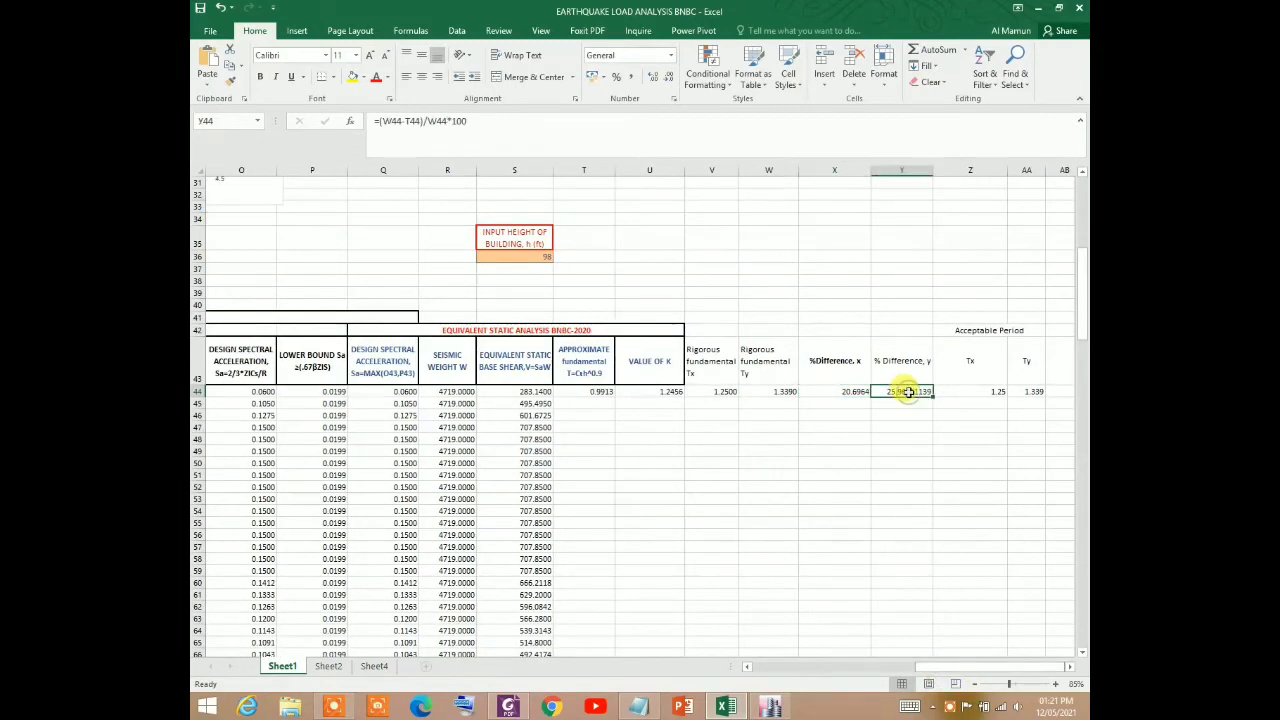
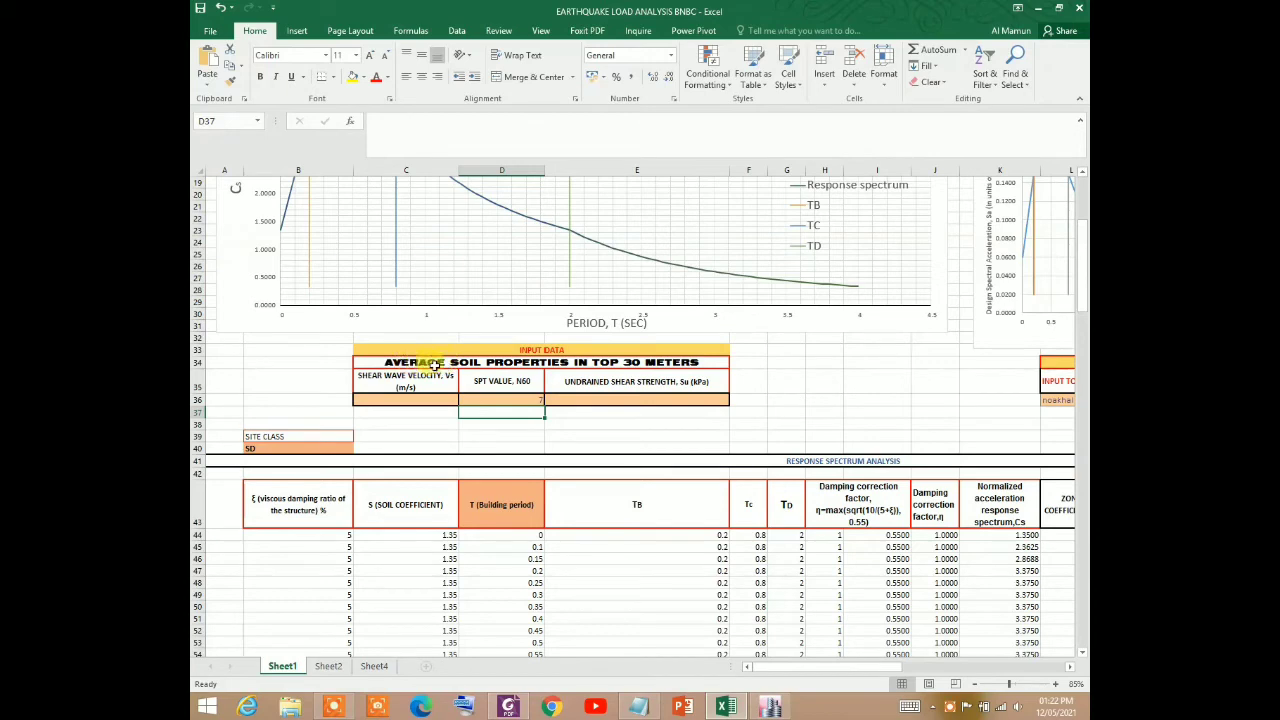
Set the SPT value N60 in cell D36 of the soil properties input to 45
click(536, 399)
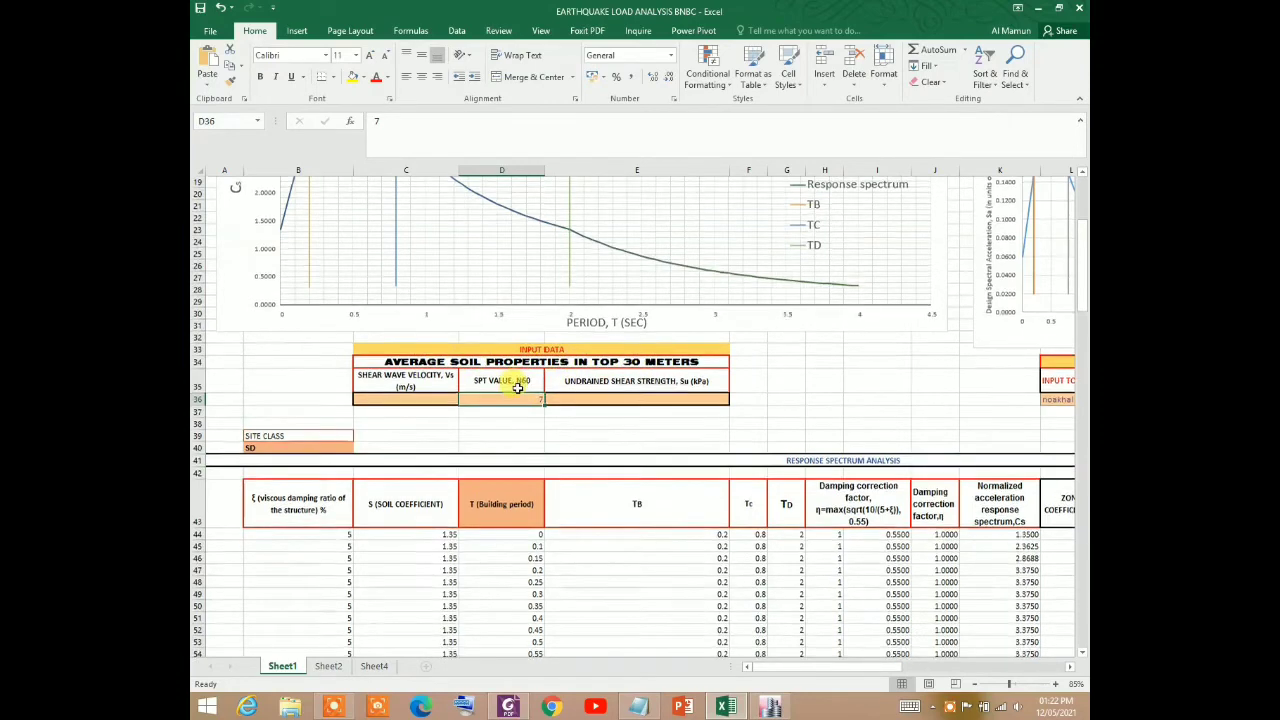
scroll(520, 370, down, 1)
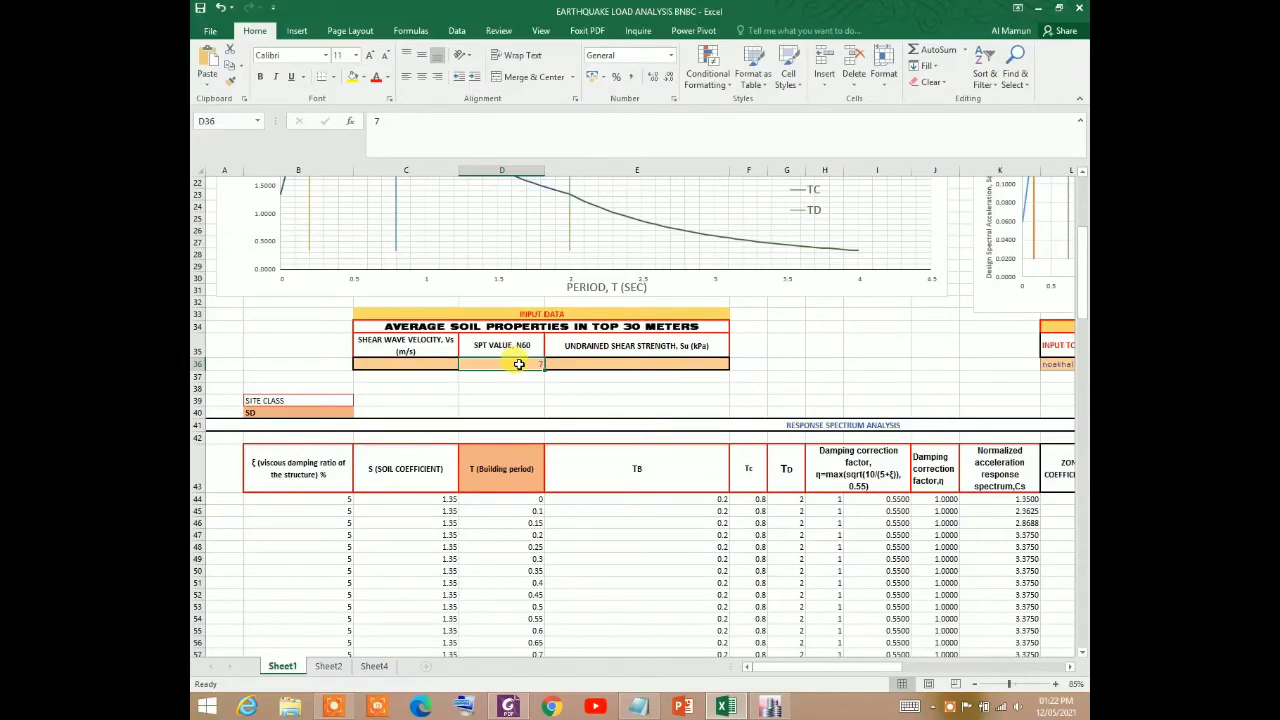
text(45)
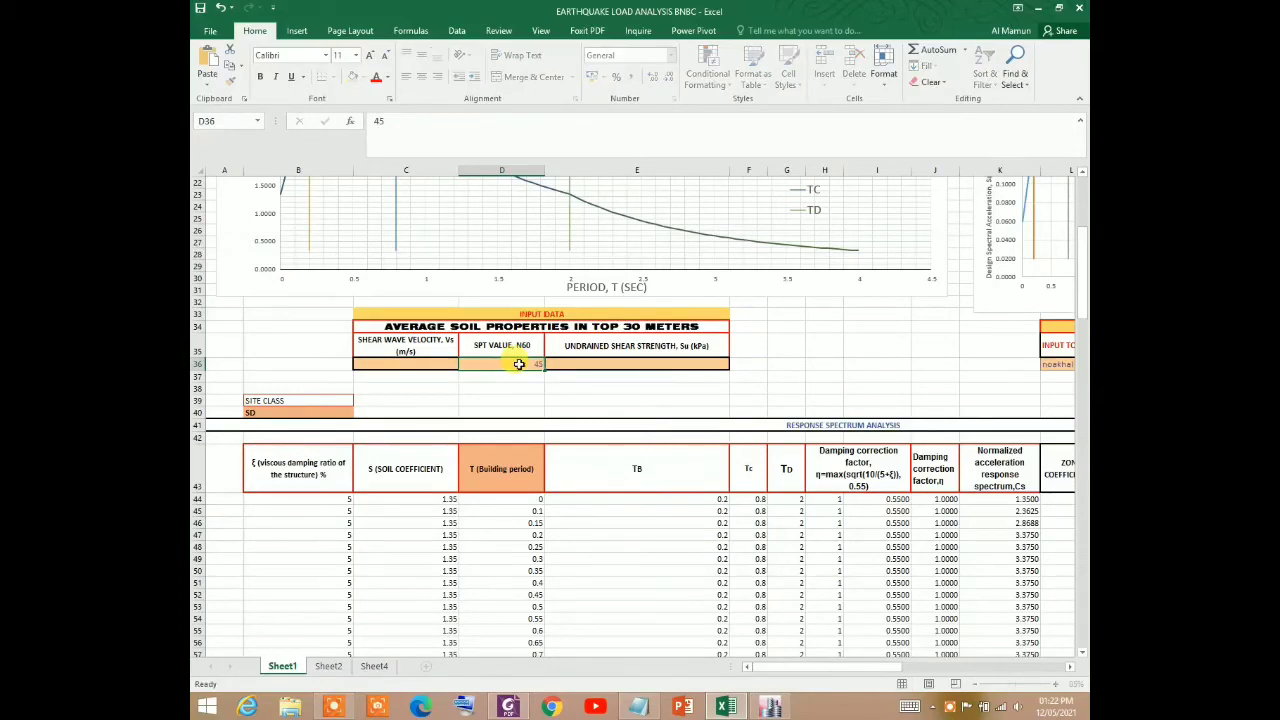
key(Return)
scroll(286, 400, down, 2)
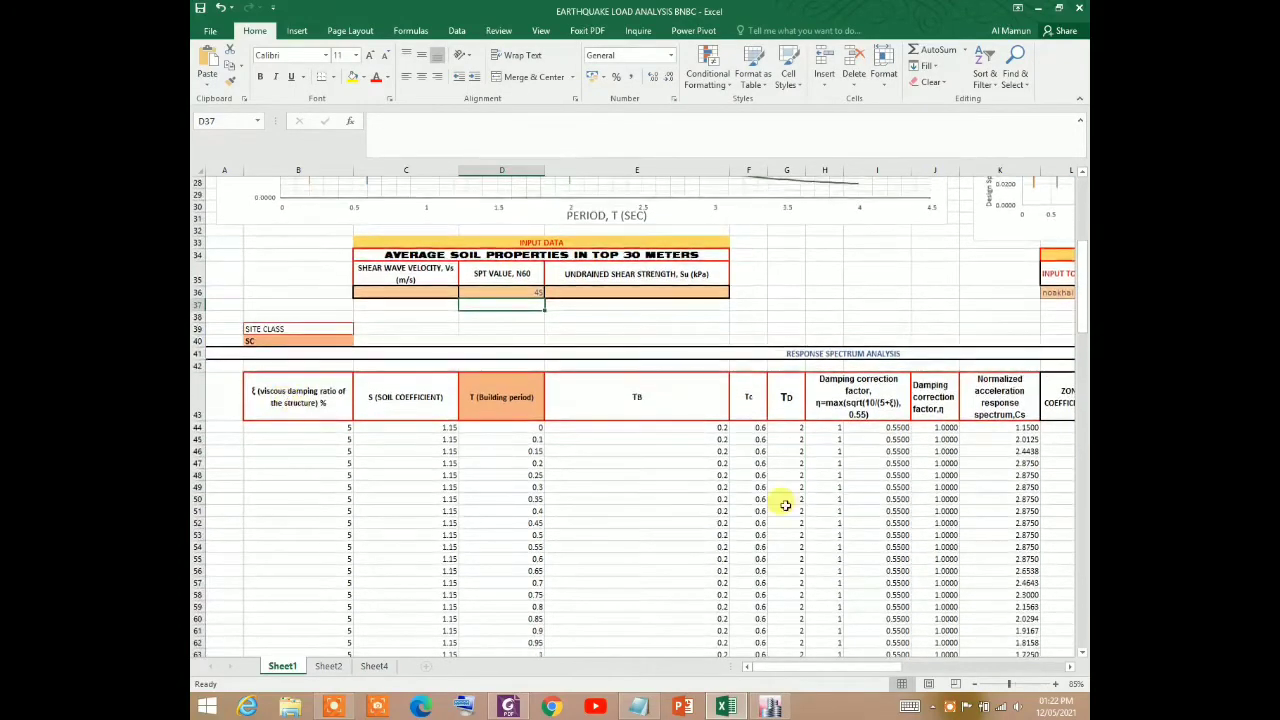
Set the input town to dhaka, the occupancy category to ii and the seismic force-resisting system to srcmf in row 36
drag(869, 677, 905, 677)
scroll(560, 270, up, 1)
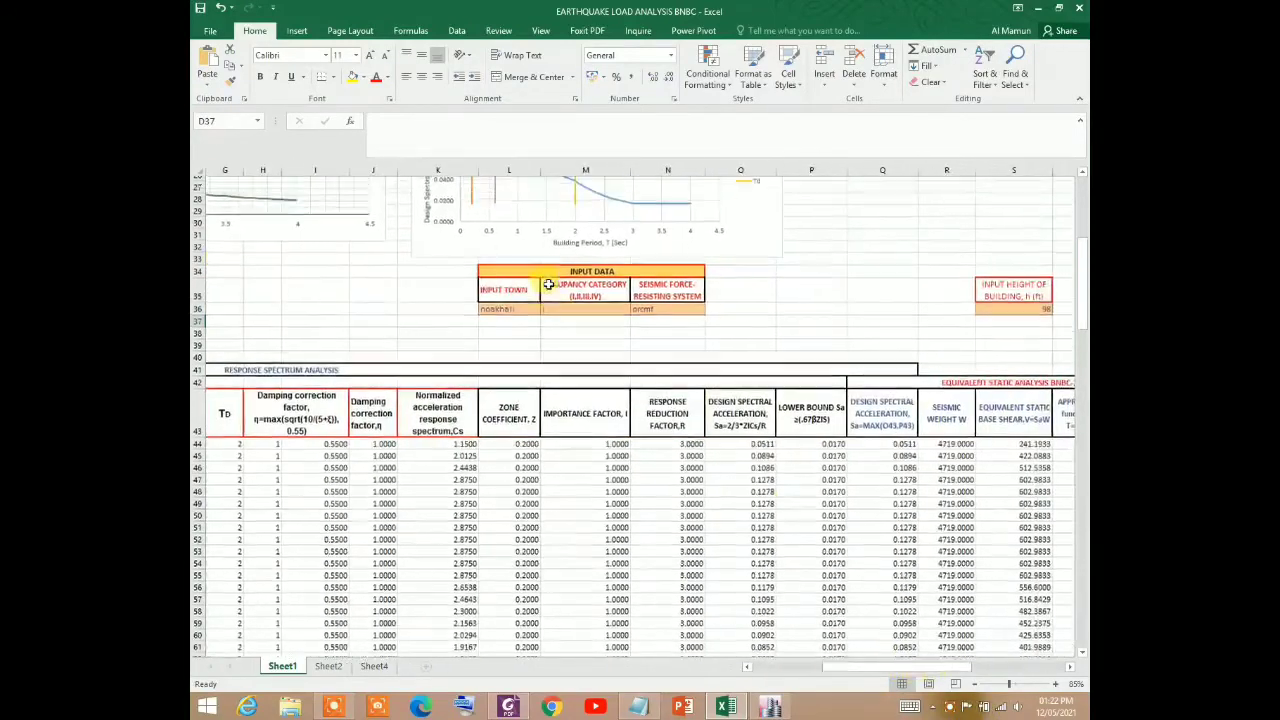
click(502, 329)
text(d)
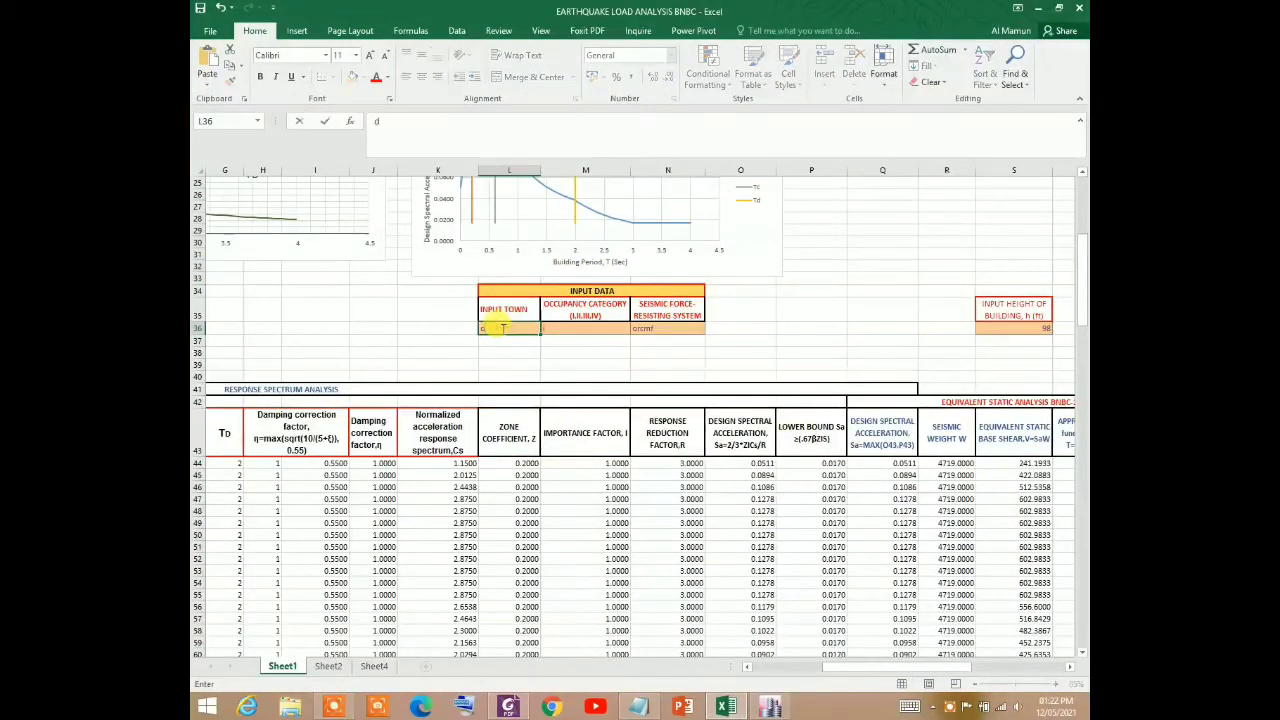
text(haka)
click(560, 327)
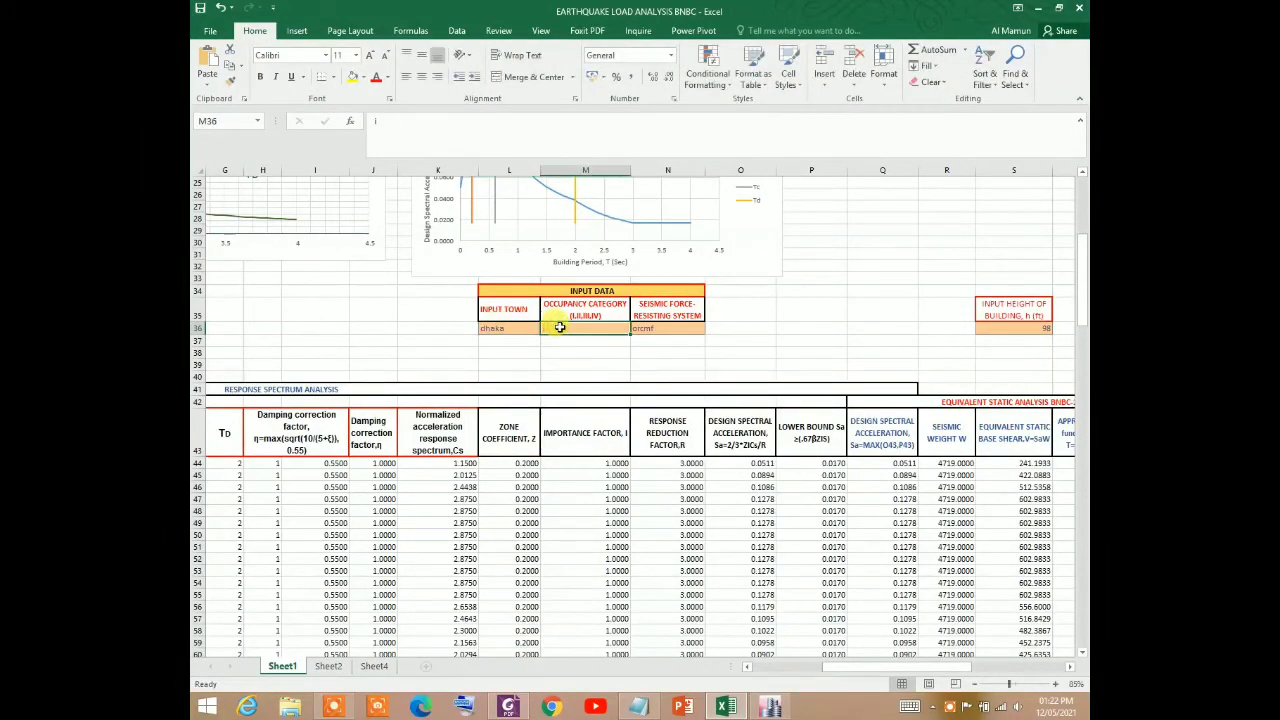
text(ii)
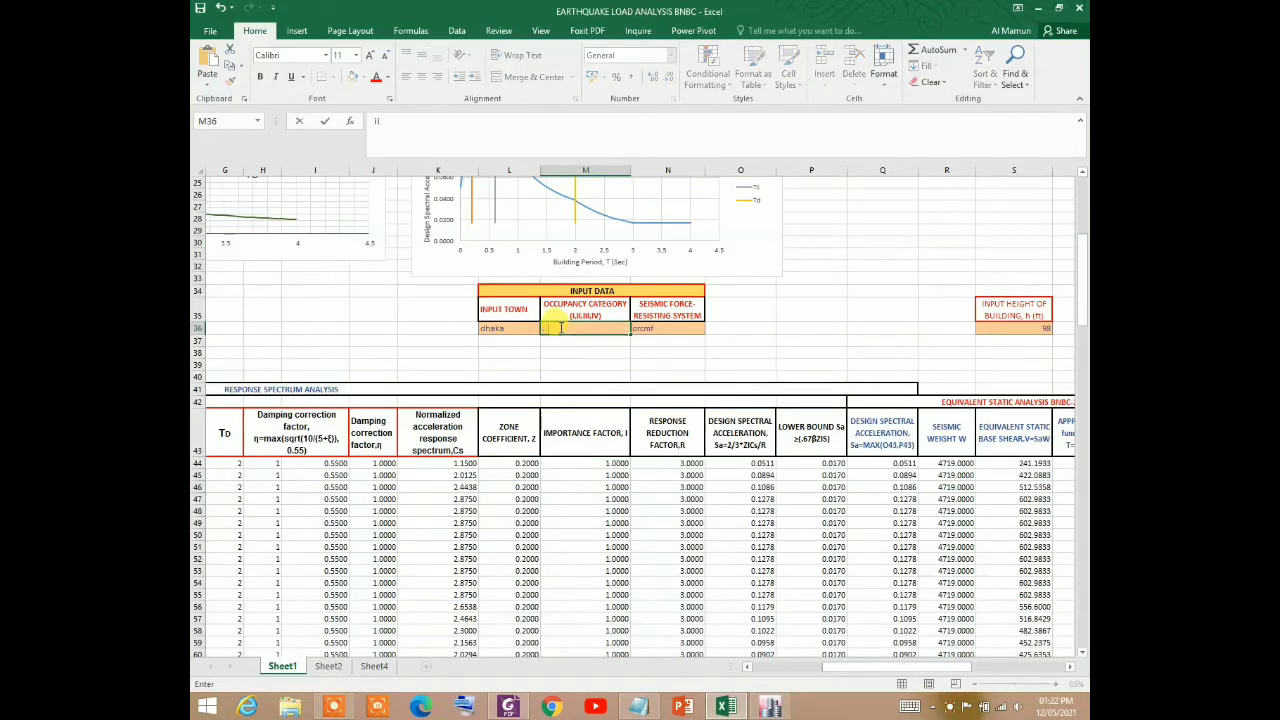
click(651, 330)
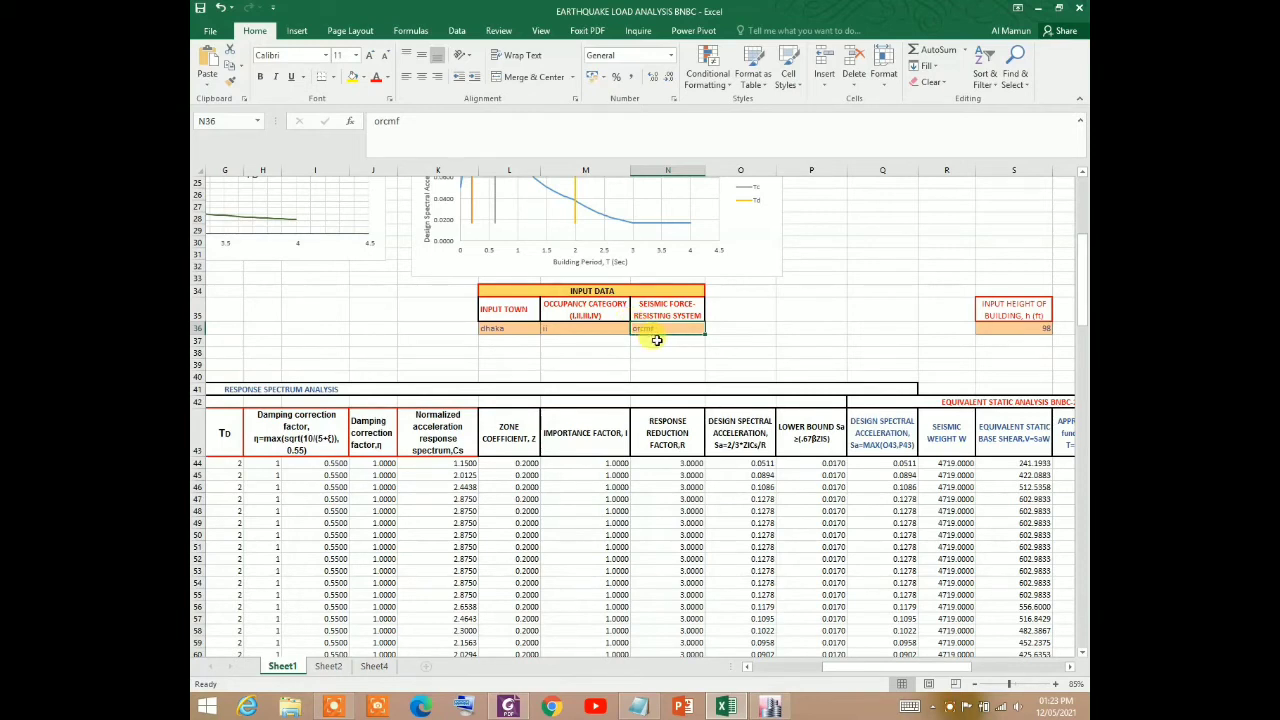
text(sf)
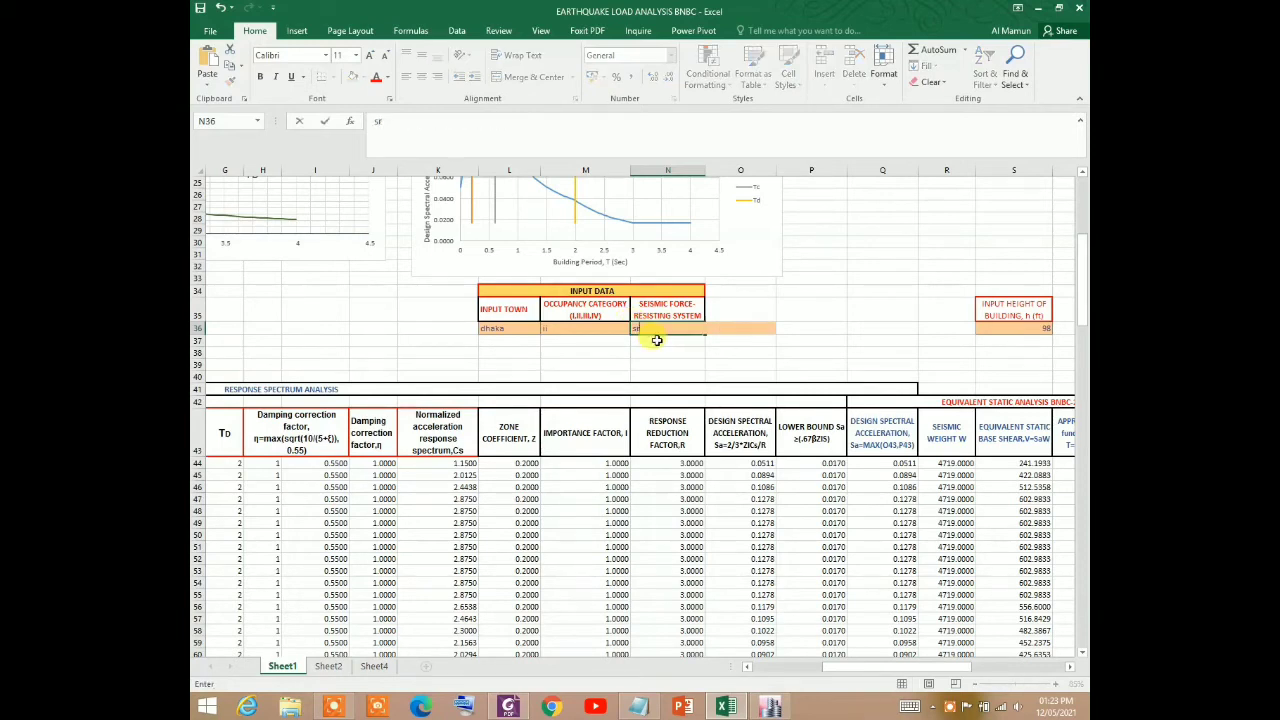
text(f)
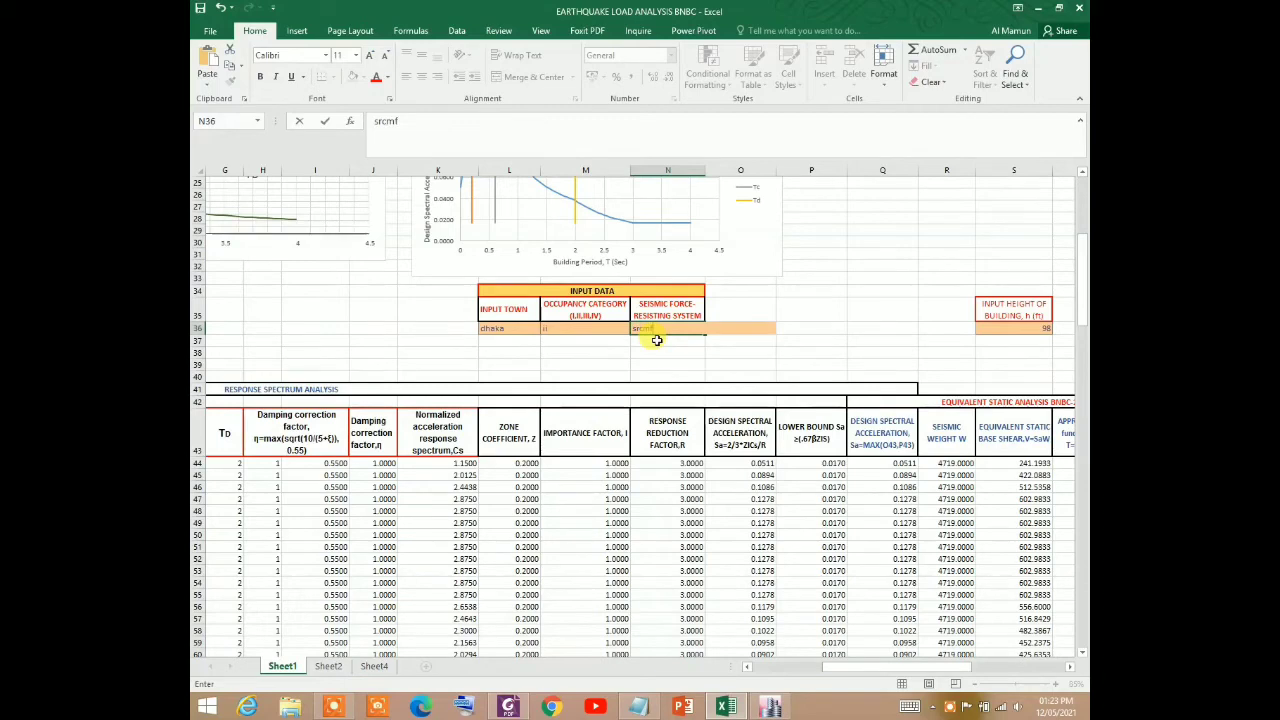
key(Return)
Check the acceptable period Tx in cell Z44 and enter 1.25 as the building period T in cell D44
scroll(651, 340, up, 3)
scroll(494, 323, up, 1)
scroll(523, 380, down, 2)
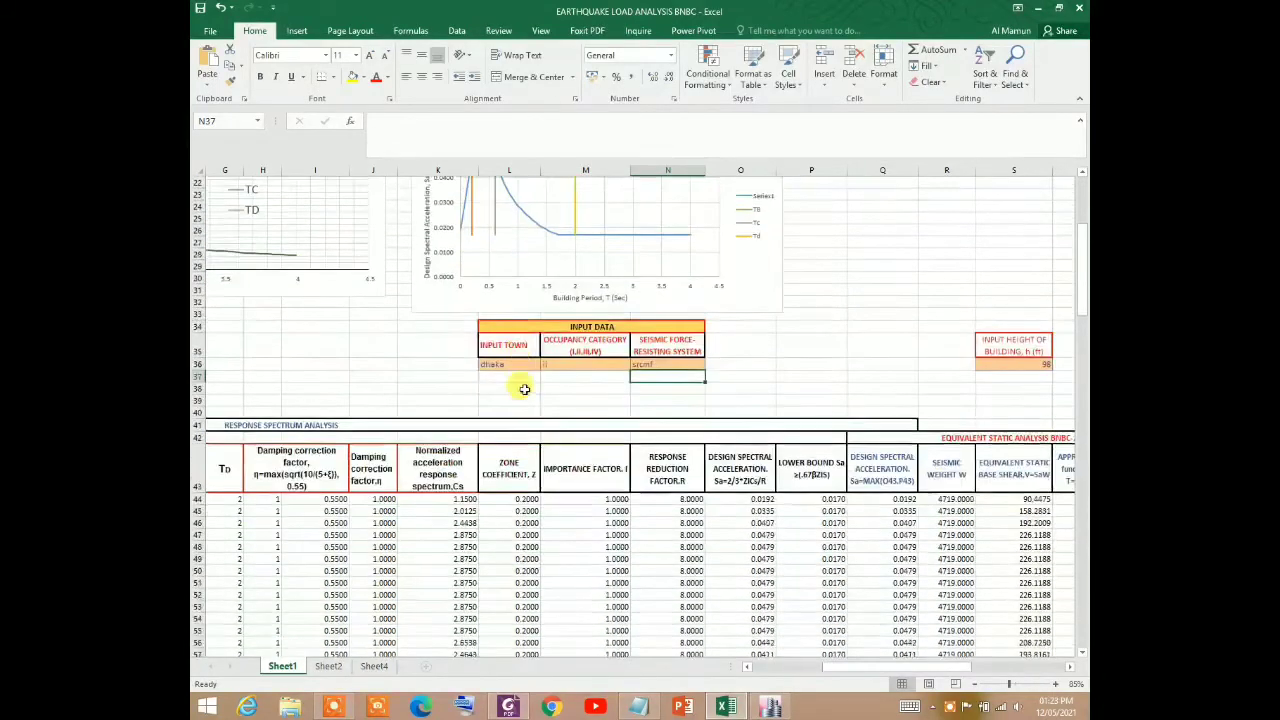
scroll(650, 405, down, 3)
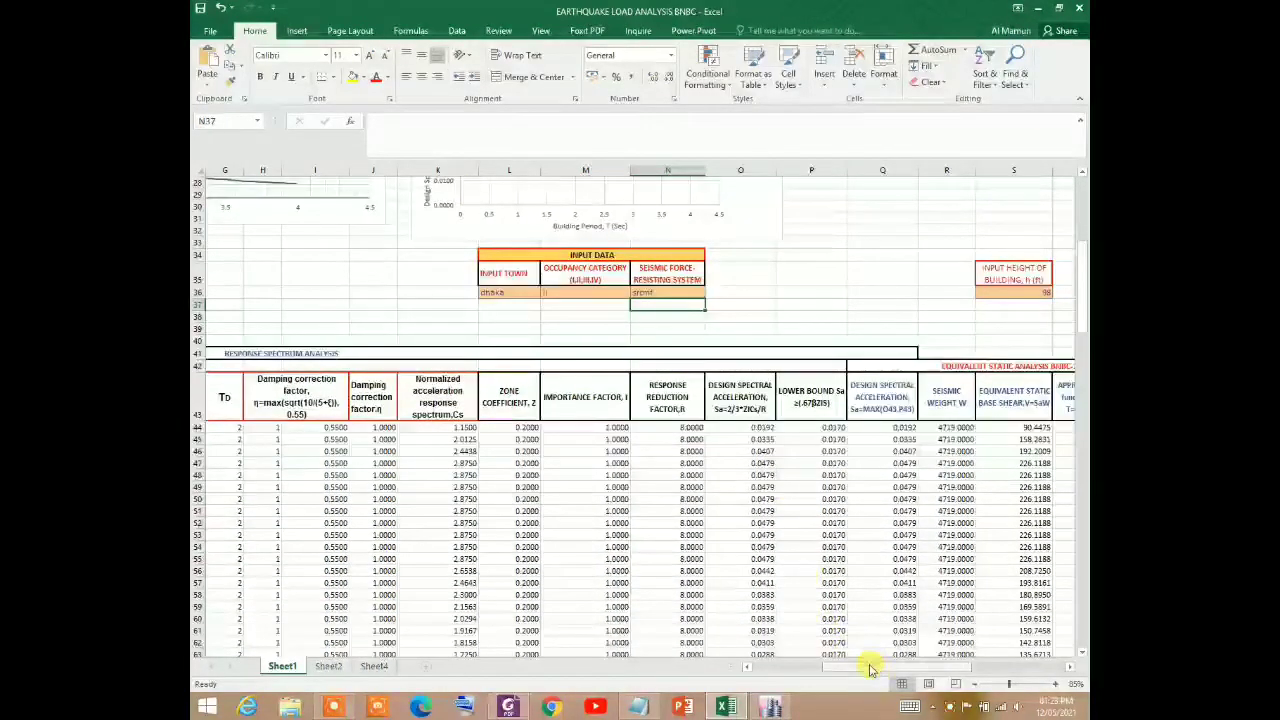
drag(866, 666, 971, 666)
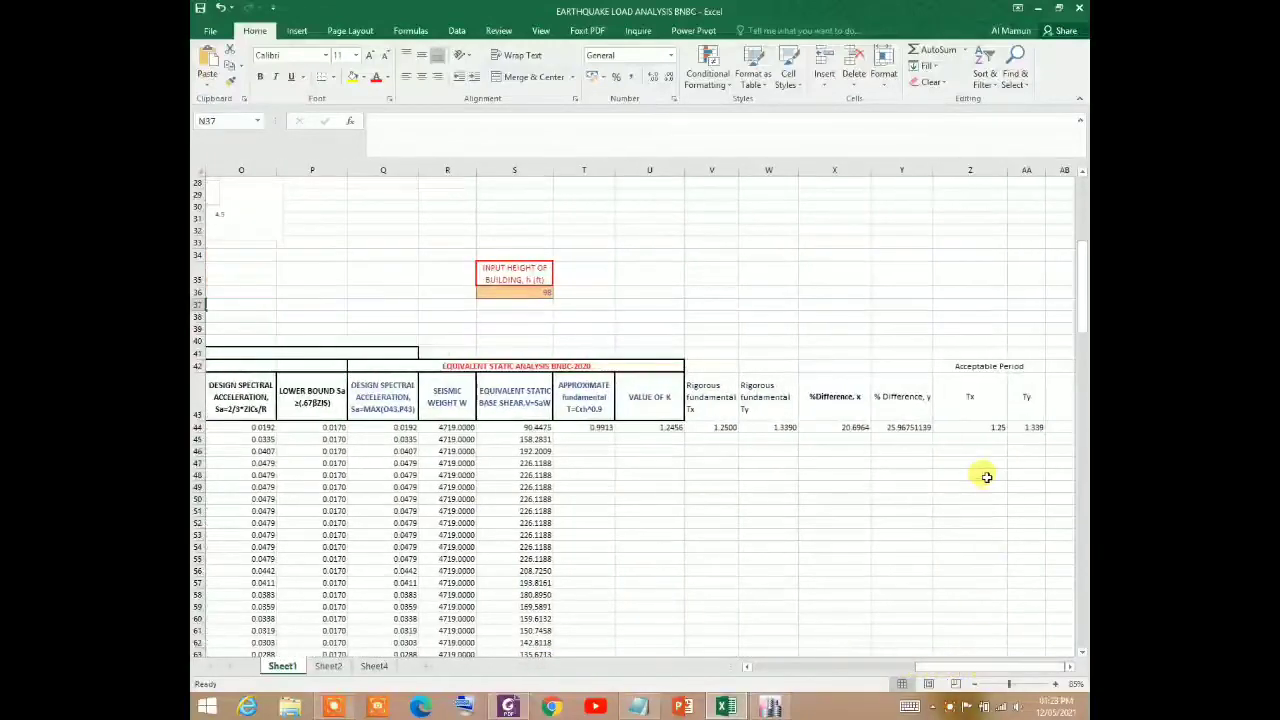
click(992, 427)
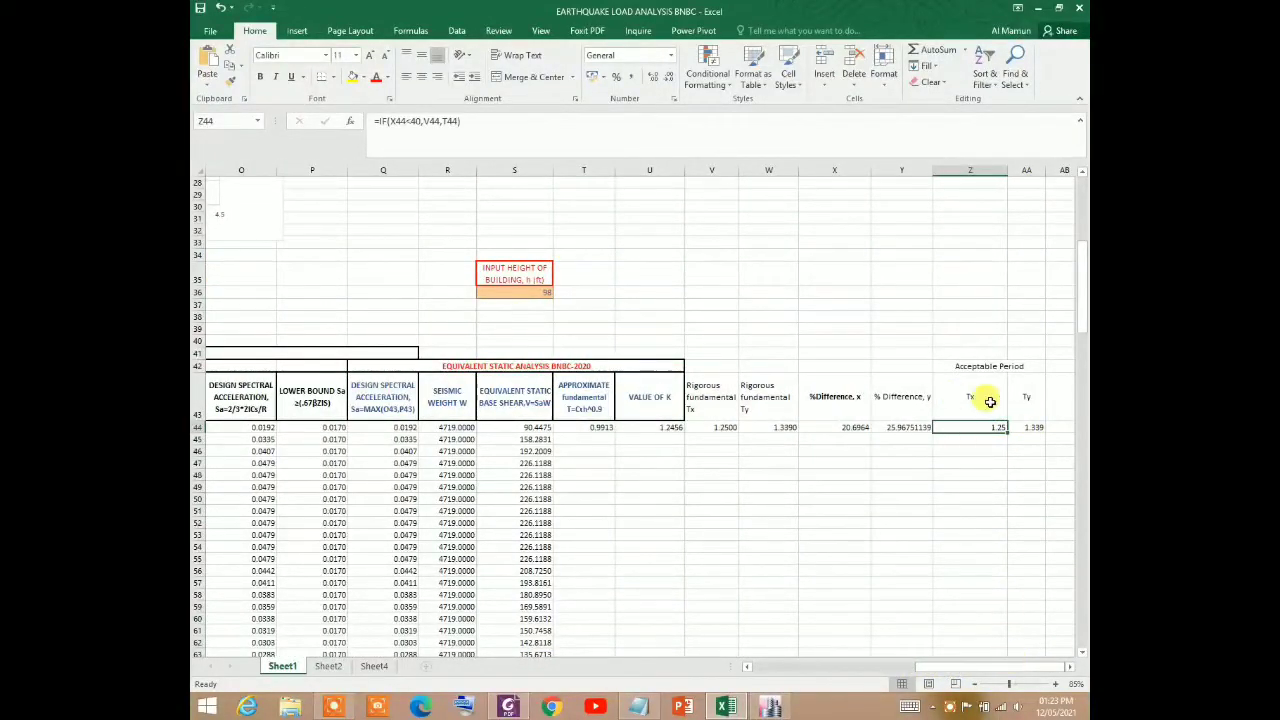
drag(1023, 667, 808, 668)
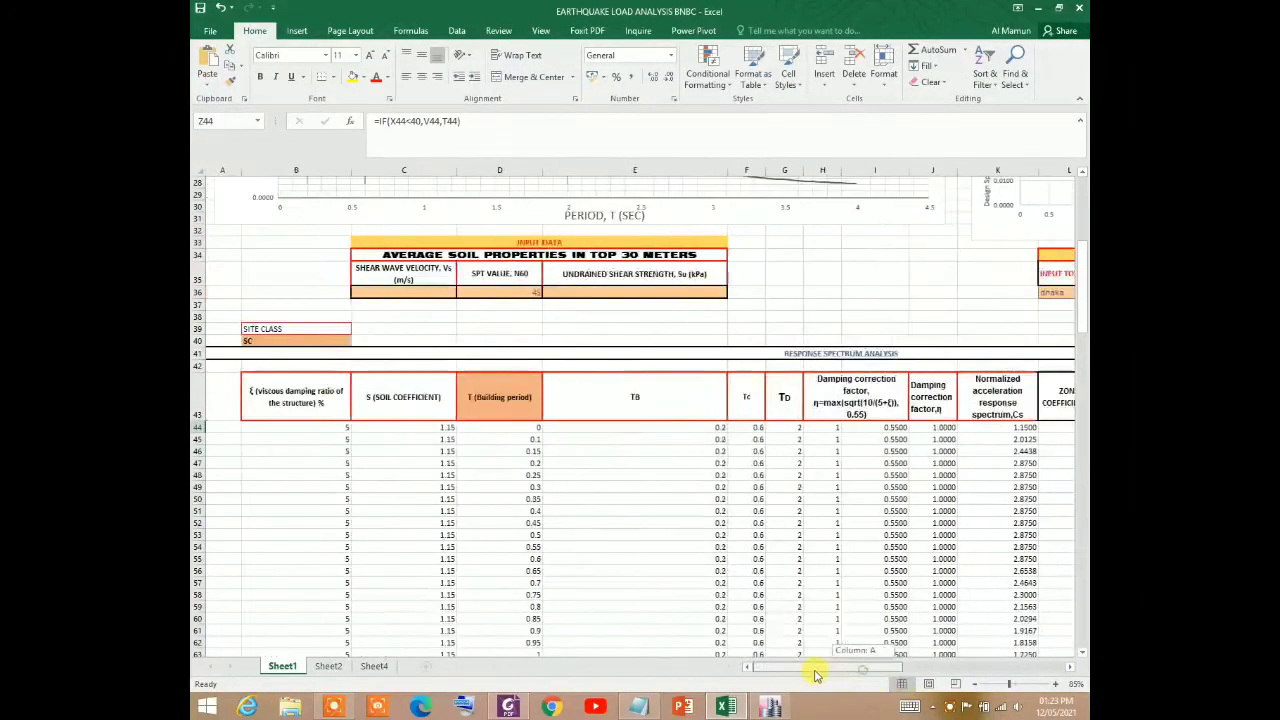
click(485, 428)
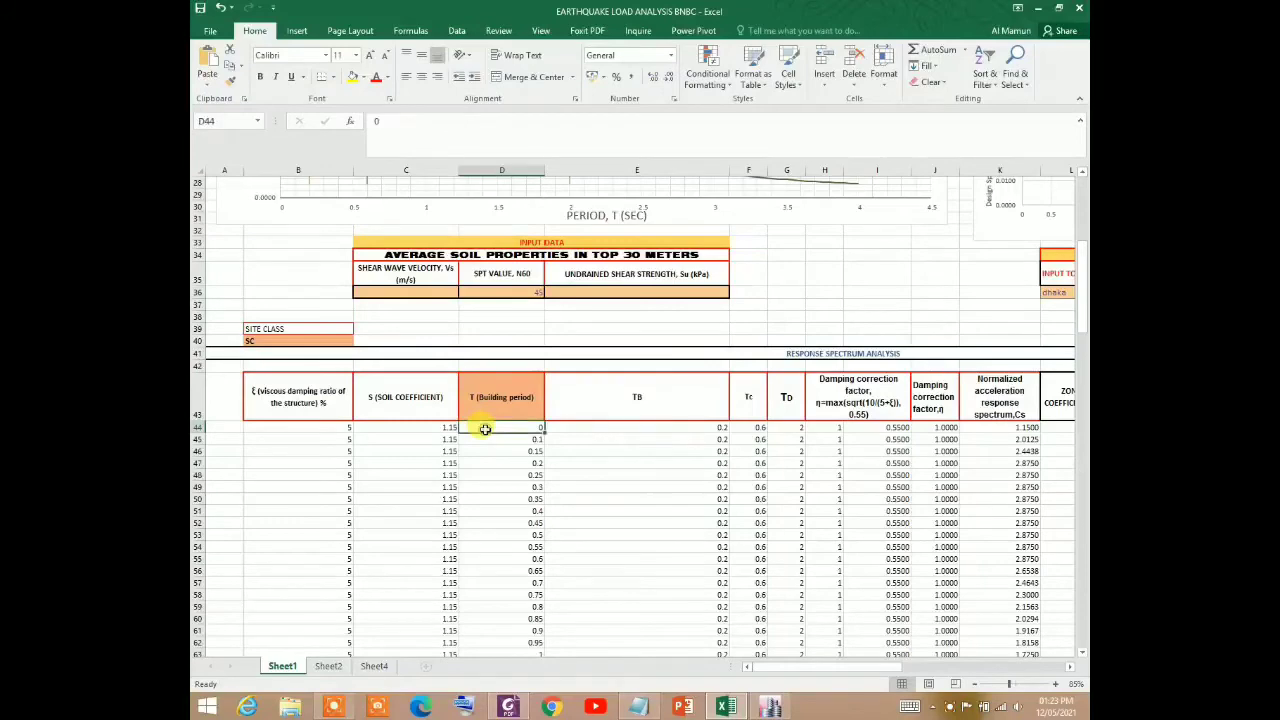
text(1.25)
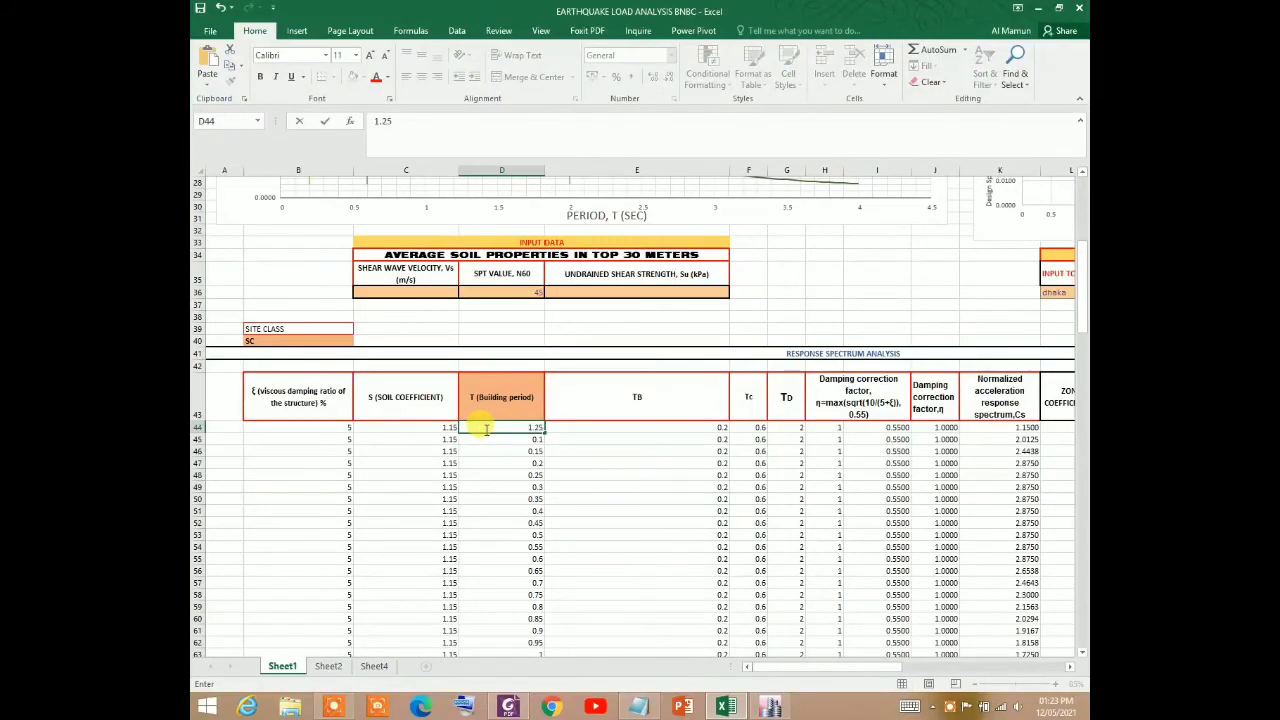
key(Return)
Examine the design spectral acceleration Sa and its formula in cell Q44 for the X-direction period
drag(857, 668, 945, 668)
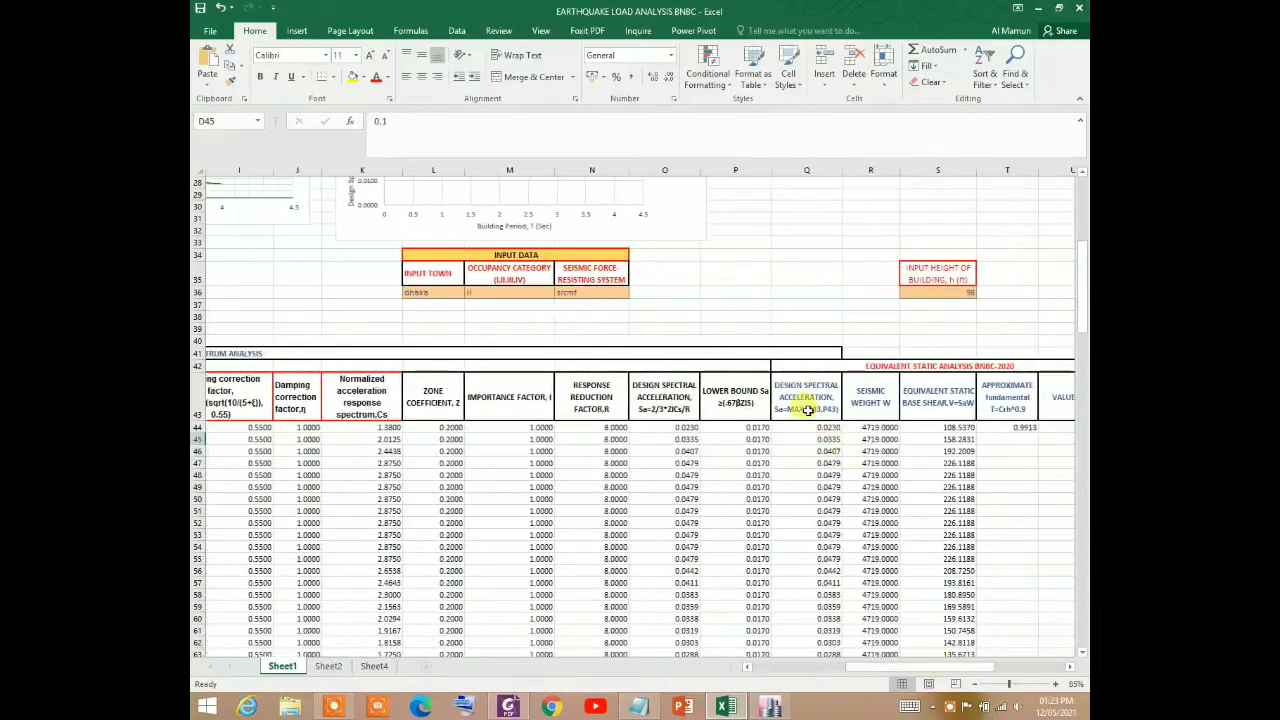
click(806, 410)
click(822, 428)
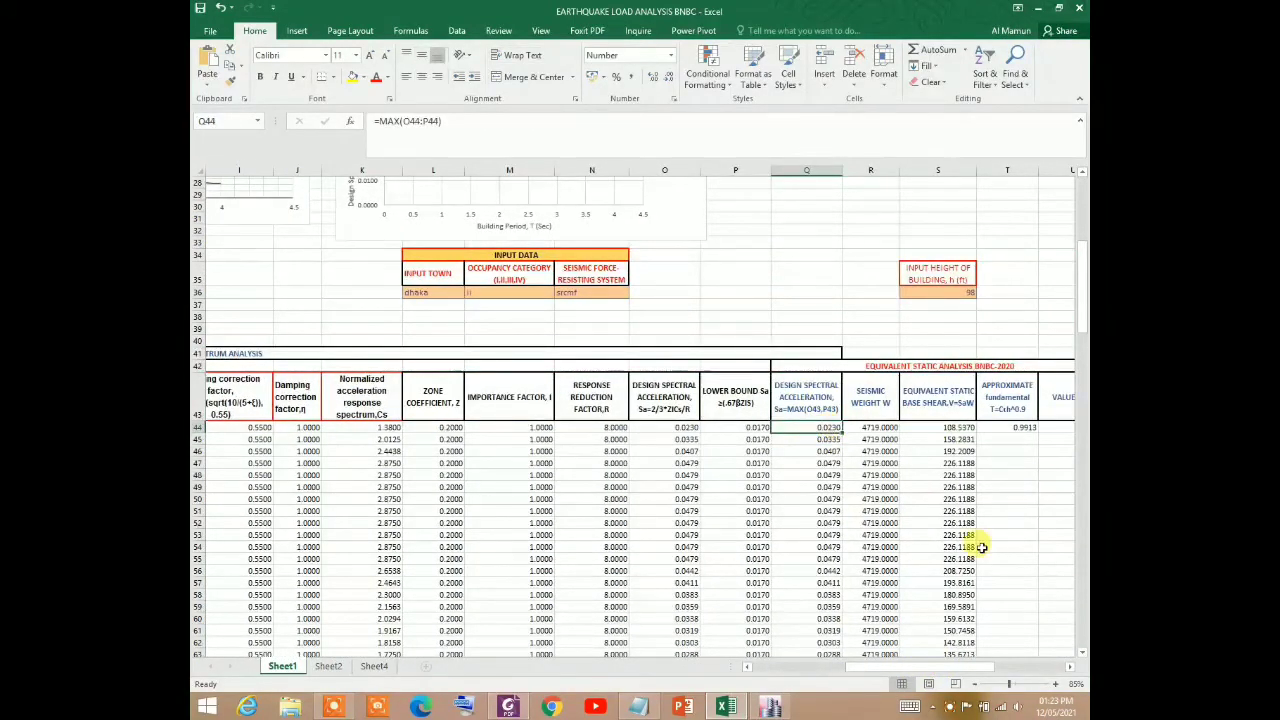
Check the acceptable period Ty in cell AA44 and enter 1.339 as the building period T in cell D44
drag(965, 668, 1028, 666)
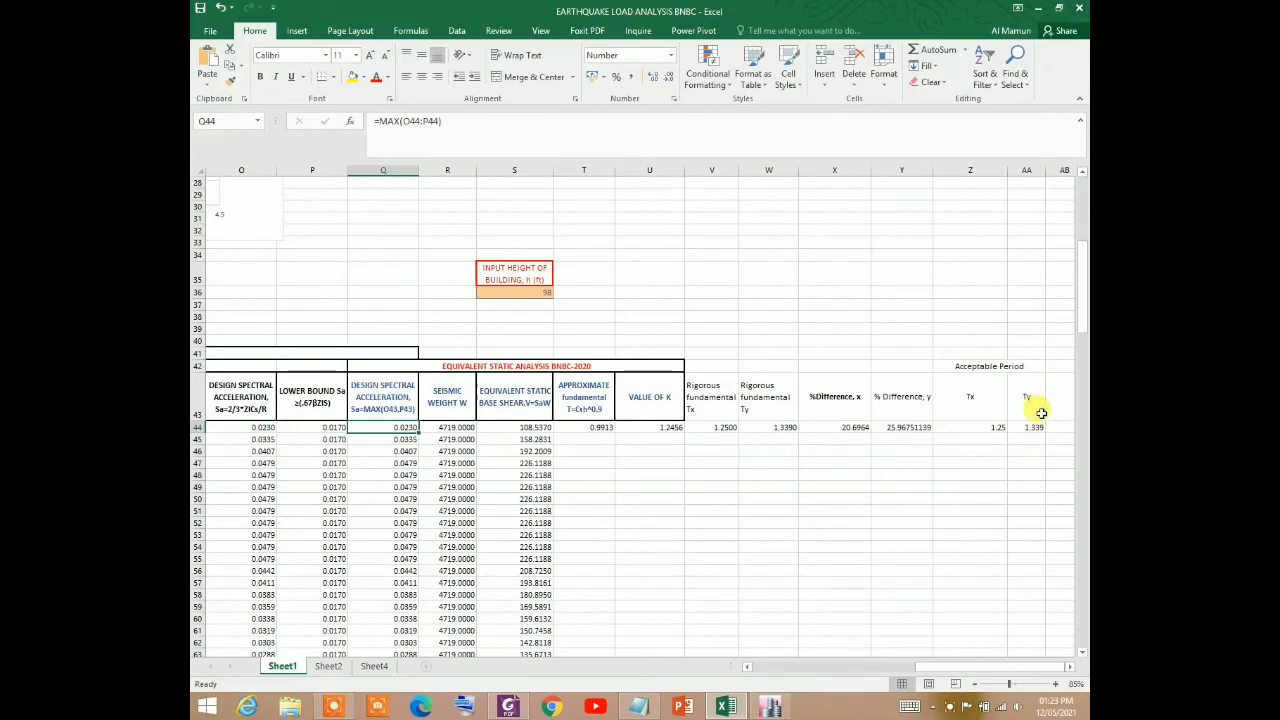
drag(985, 670, 808, 666)
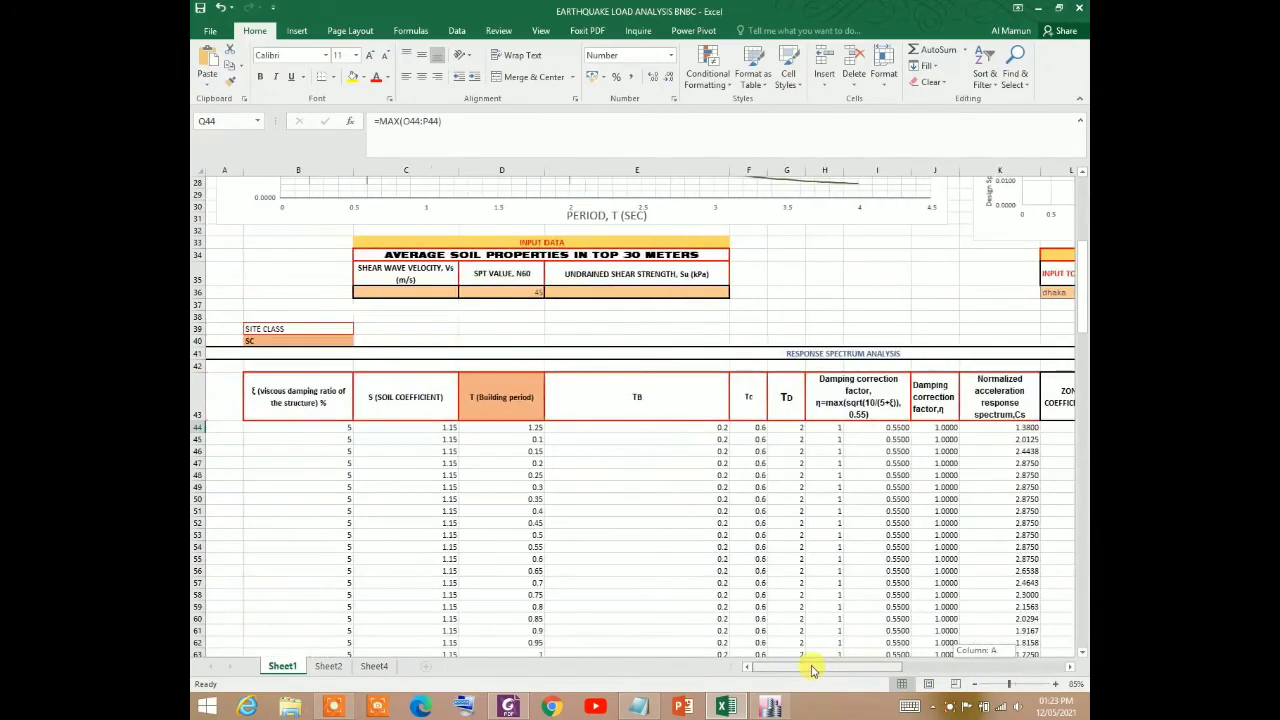
scroll(443, 434, up, 1)
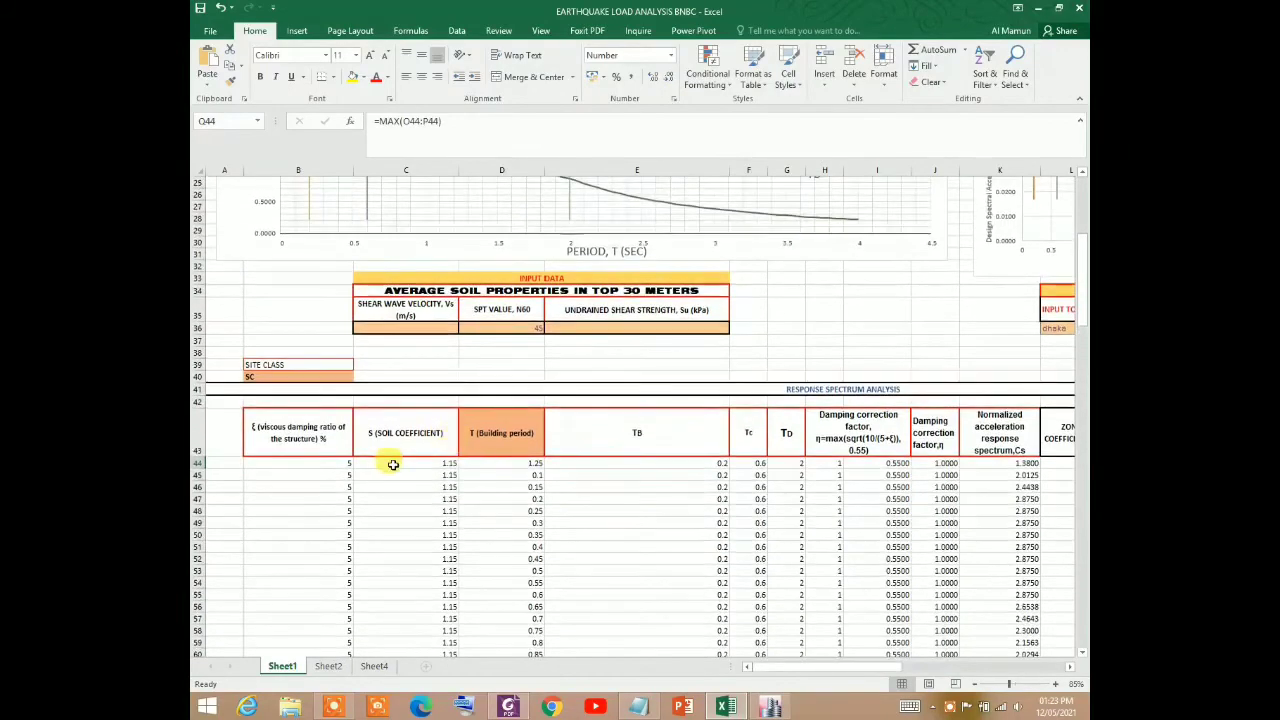
click(420, 463)
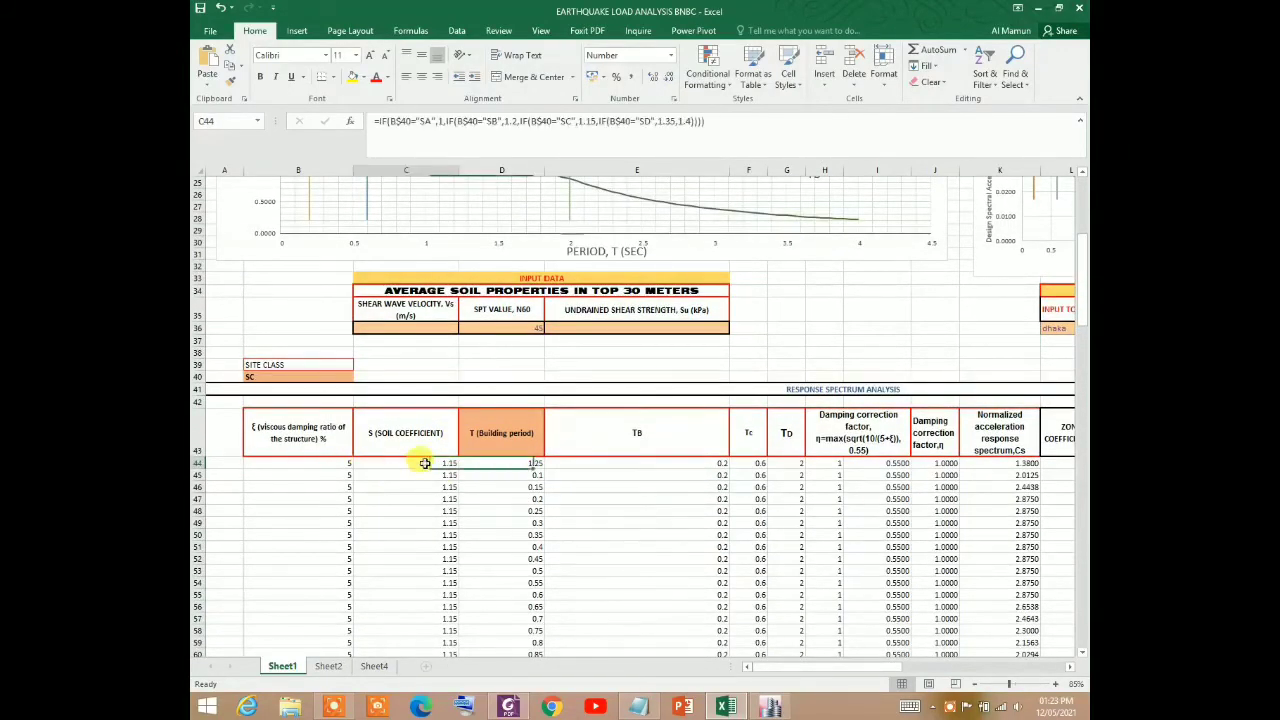
scroll(424, 464, up, 5)
scroll(424, 464, down, 4)
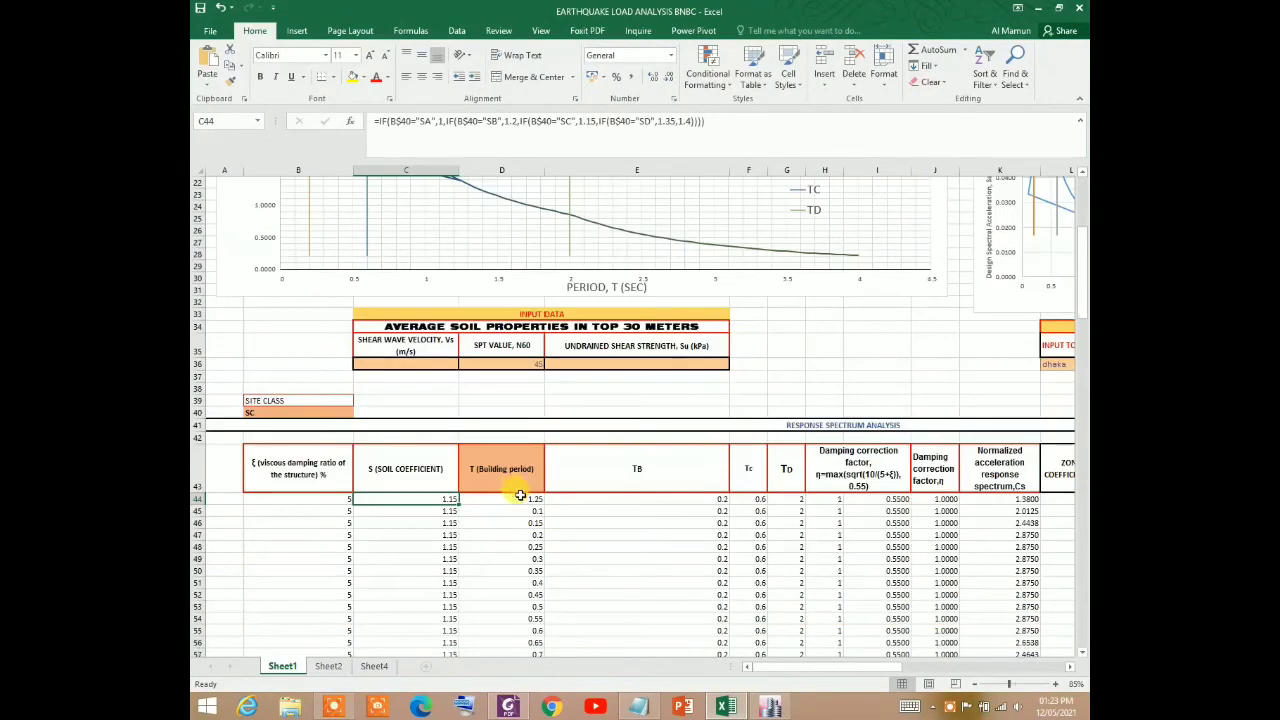
click(521, 499)
text(1)
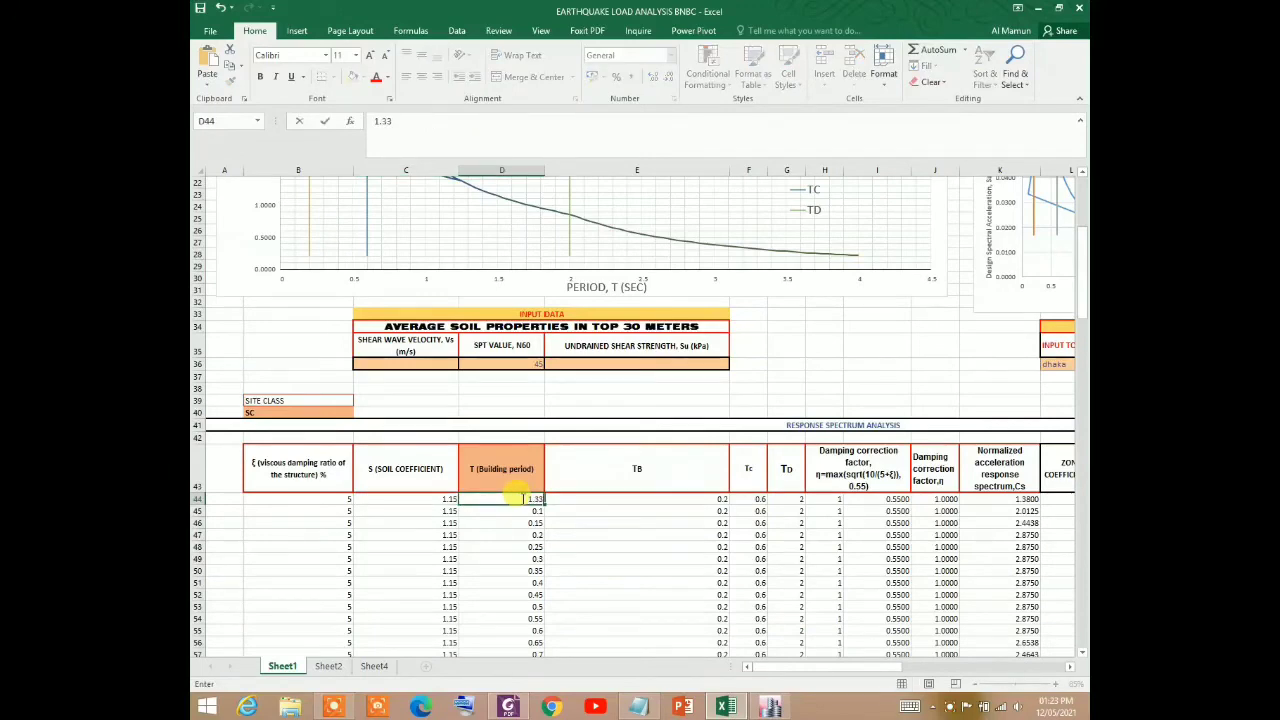
key(Return)
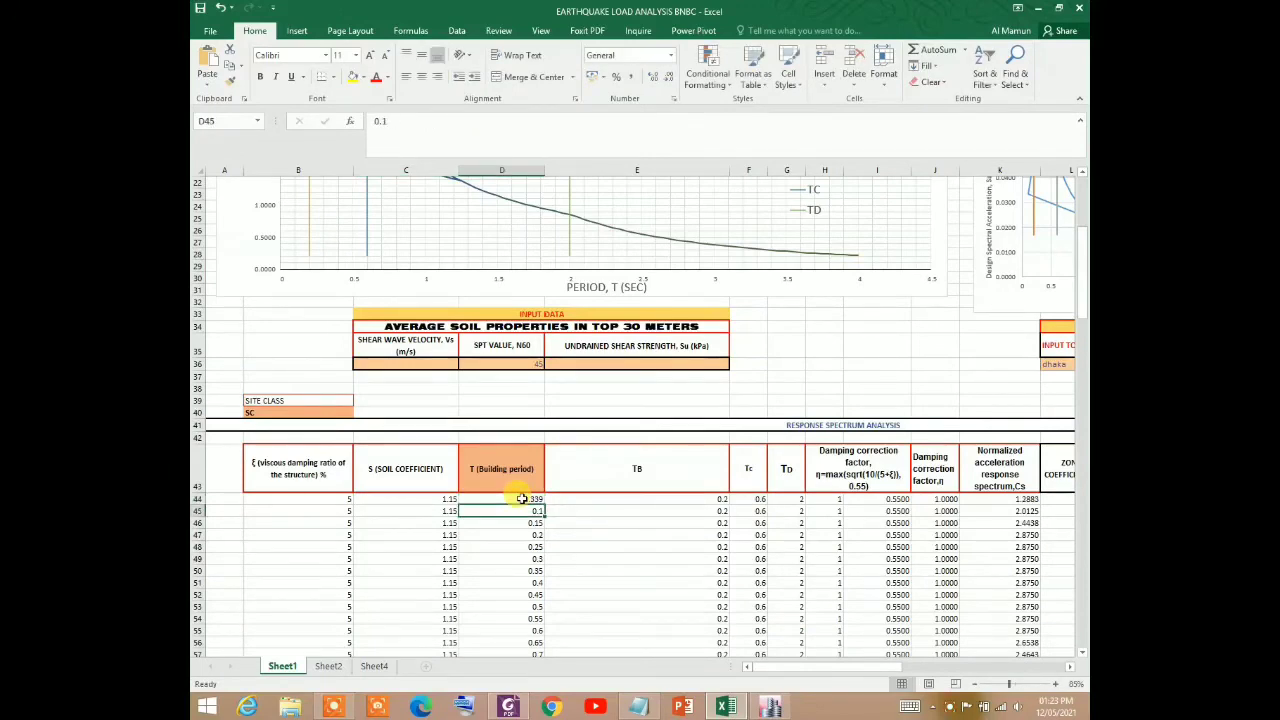
Examine the design spectral acceleration Sa and its formula in cell Q44 for the Y-direction period
drag(871, 668, 1014, 663)
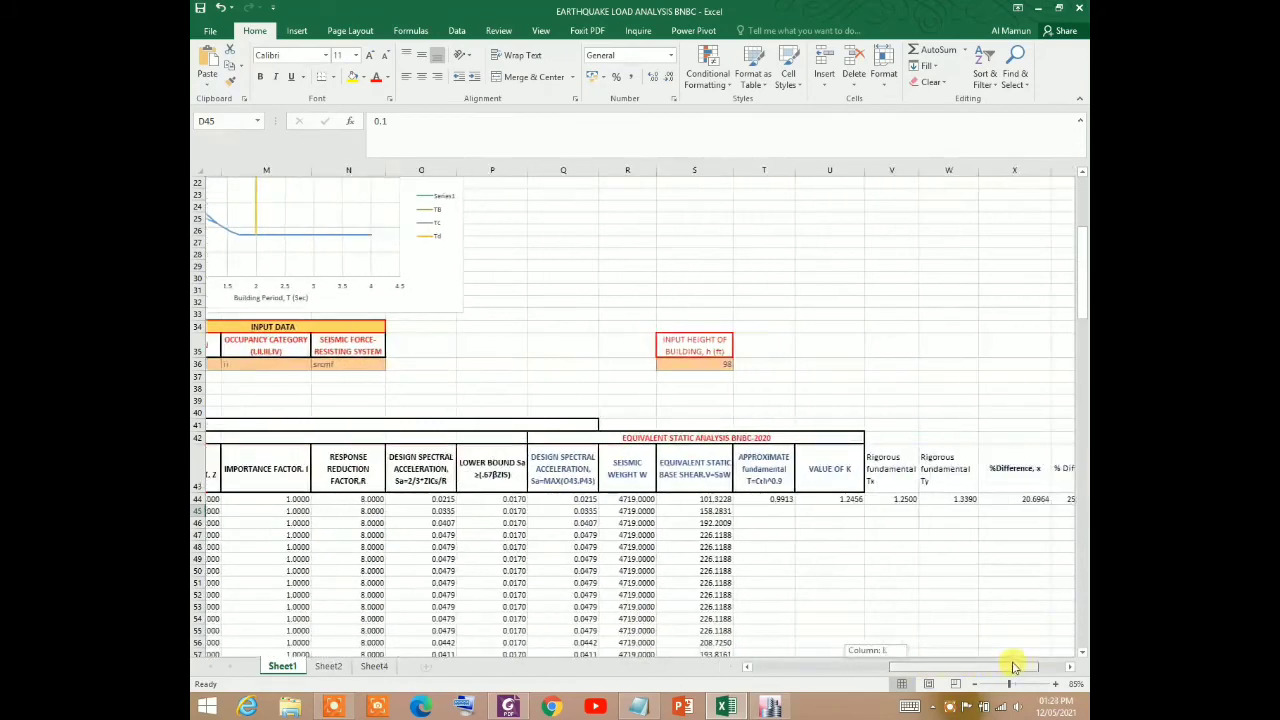
scroll(548, 476, down, 1)
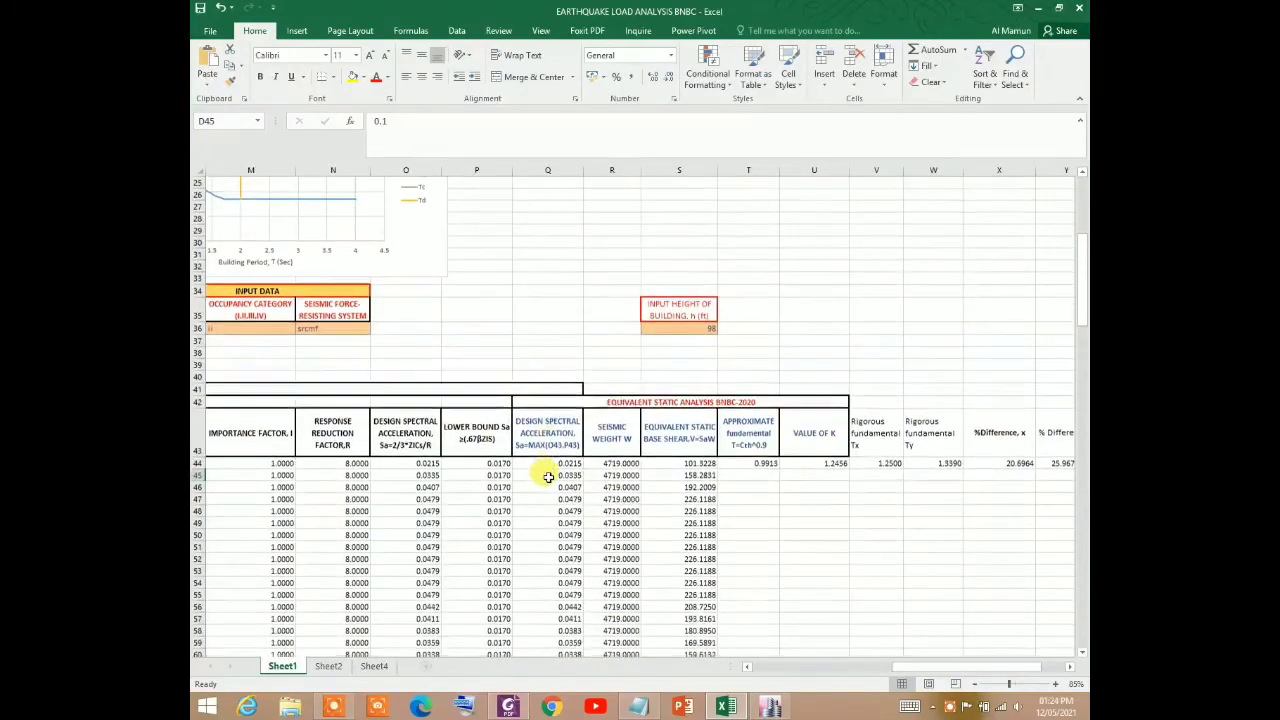
click(565, 464)
scroll(565, 464, down, 1)
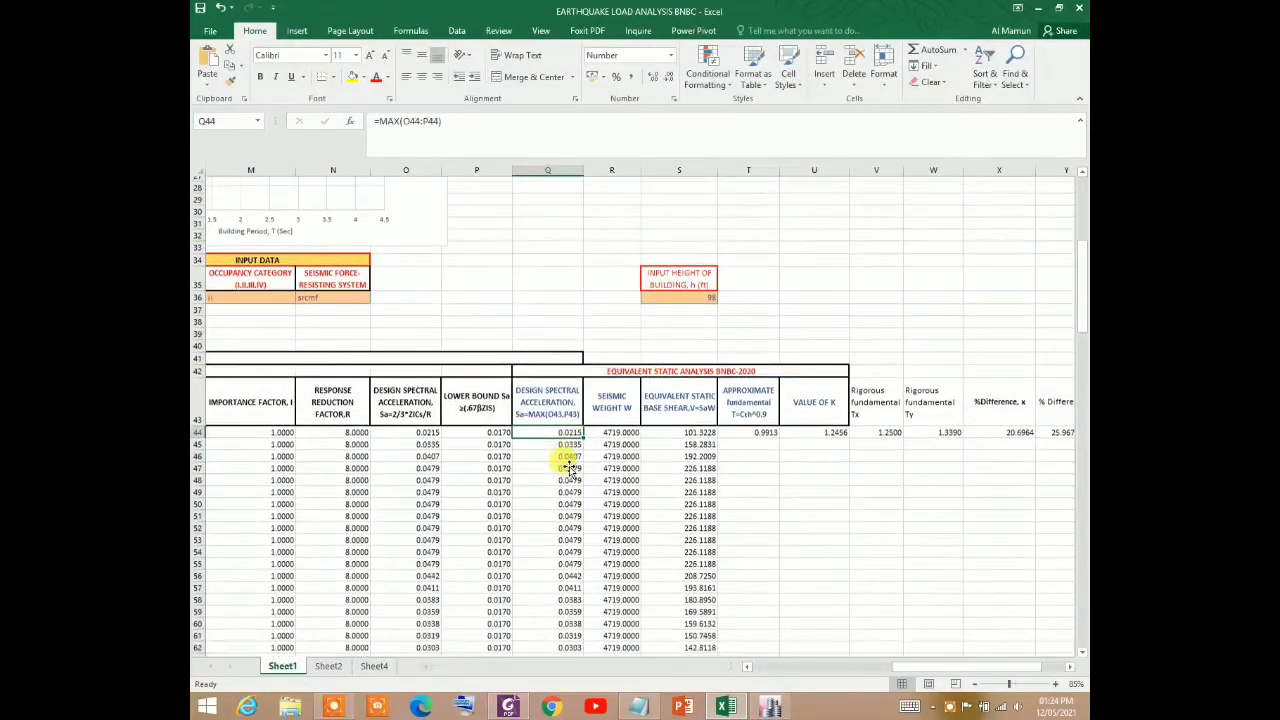
scroll(534, 466, up, 1)
Review the value of K, rigorous periods, percentage differences and acceptable periods Tx and Ty in row 44
mouse_move(957, 667)
mouse_down()
mouse_move(933, 670)
mouse_move(966, 666)
mouse_up()
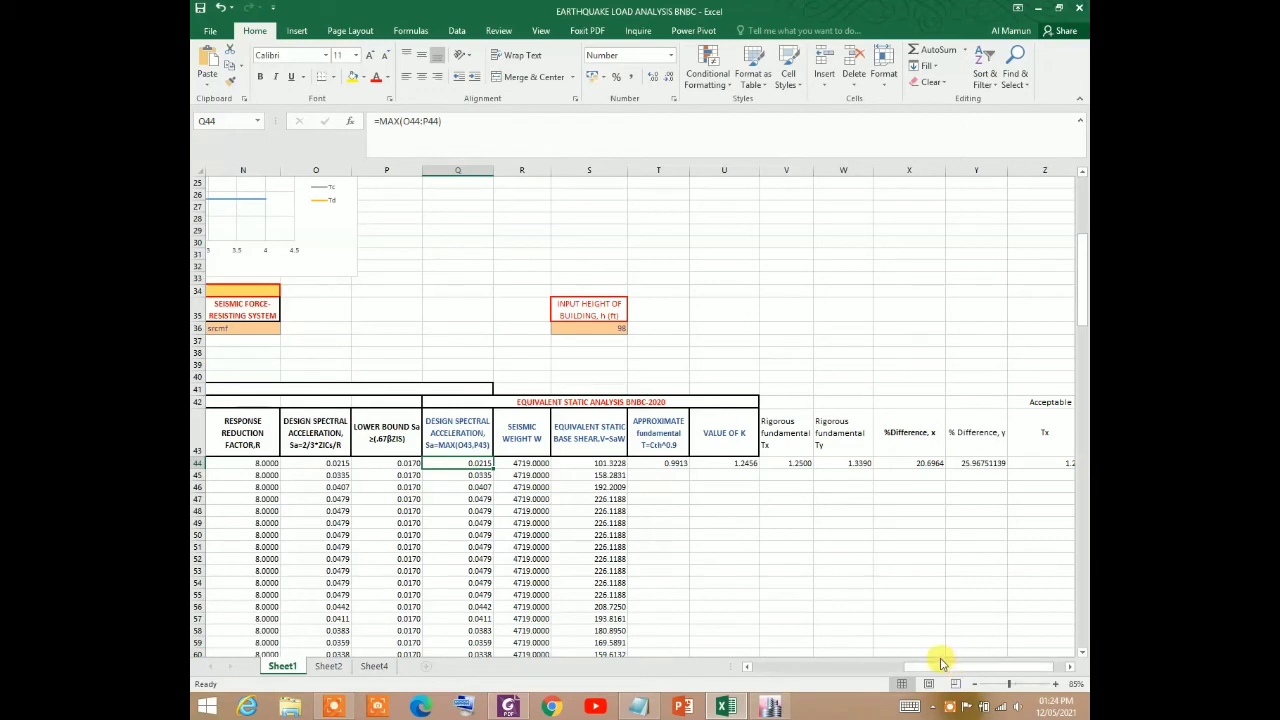
mouse_move(945, 663)
mouse_down()
mouse_move(960, 663)
mouse_move(945, 663)
mouse_up()
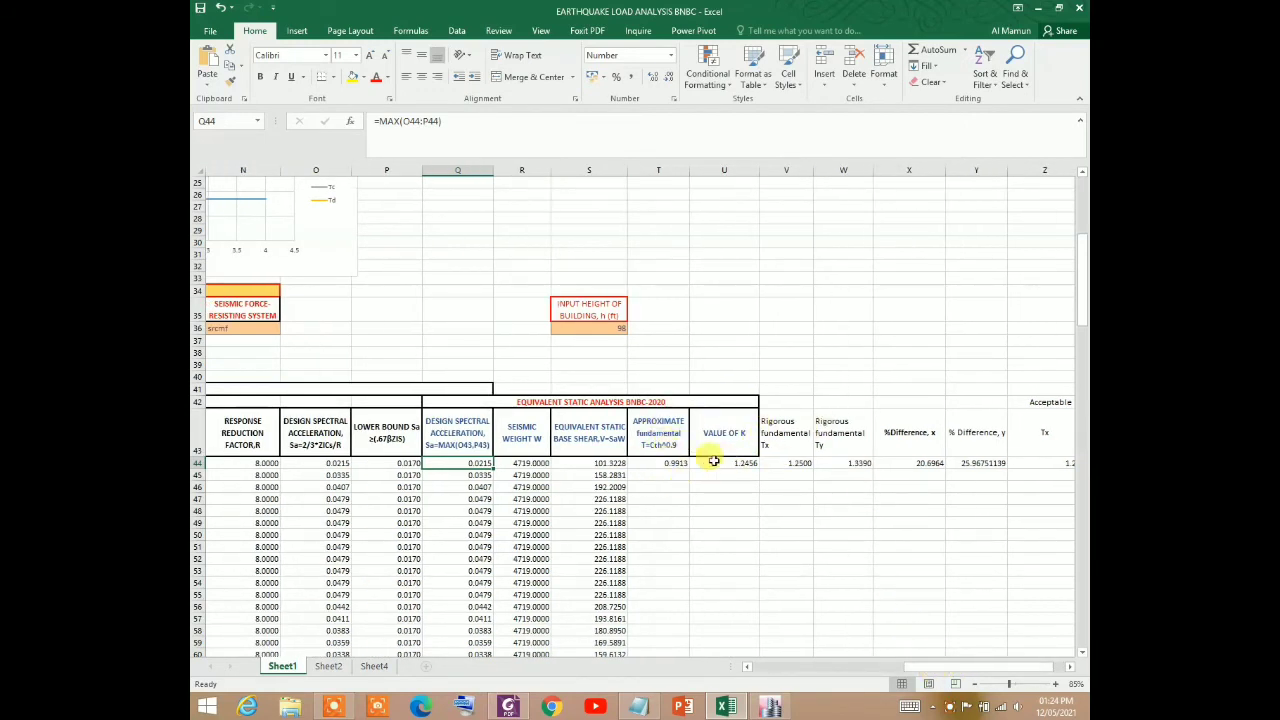
drag(963, 667, 986, 671)
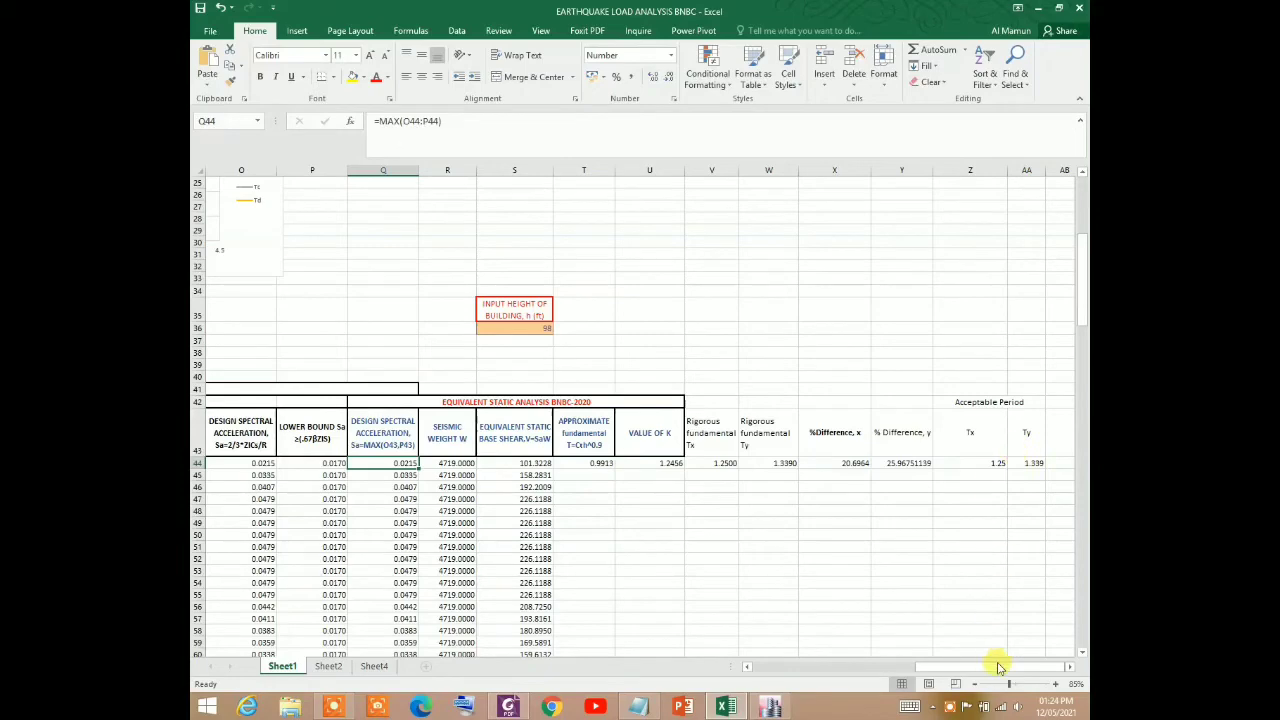
drag(998, 670, 905, 670)
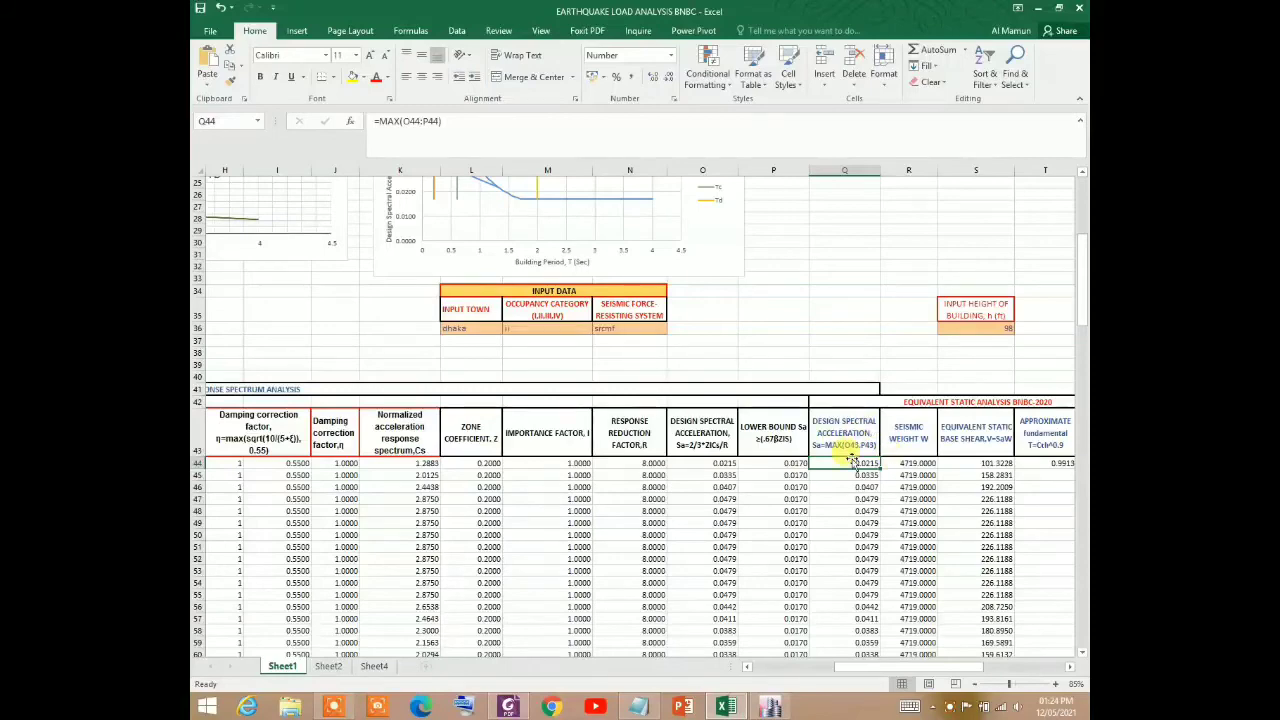
Set the building period T in cell D44 to 0 and check the response spectrum table and charts
drag(962, 668, 871, 668)
scroll(660, 551, up, 4)
scroll(660, 551, down, 4)
click(540, 464)
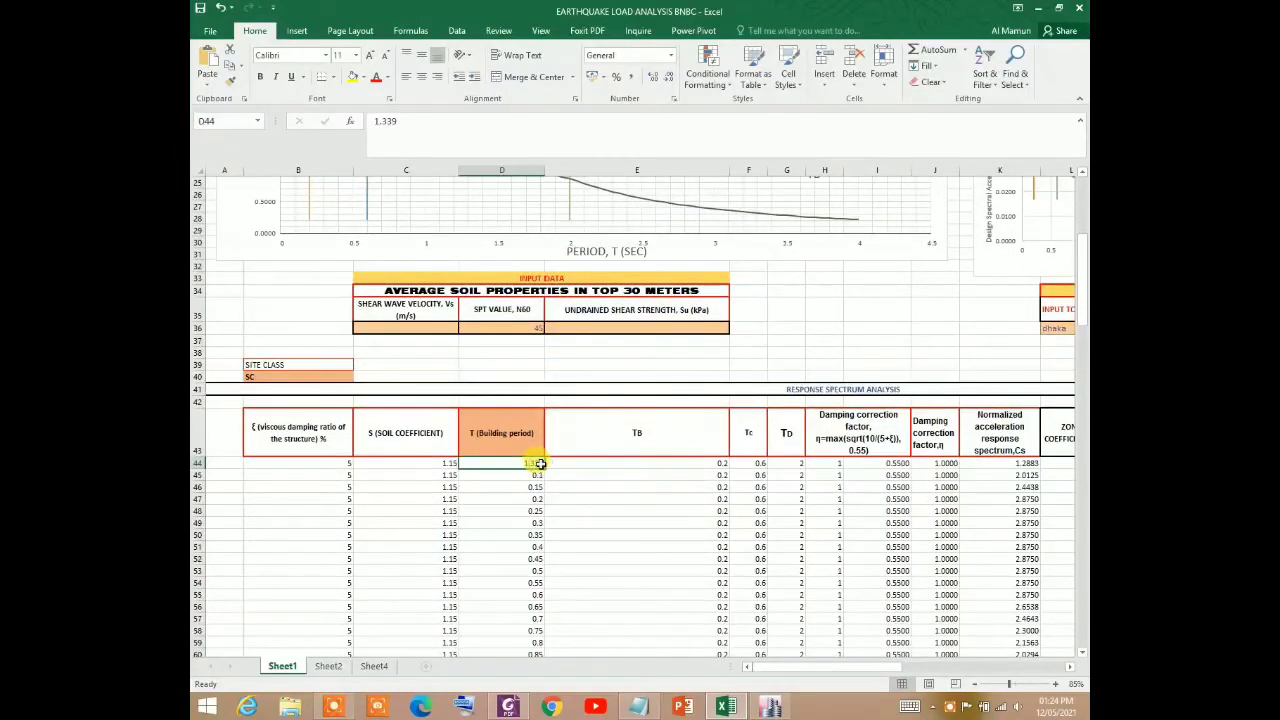
key(Return)
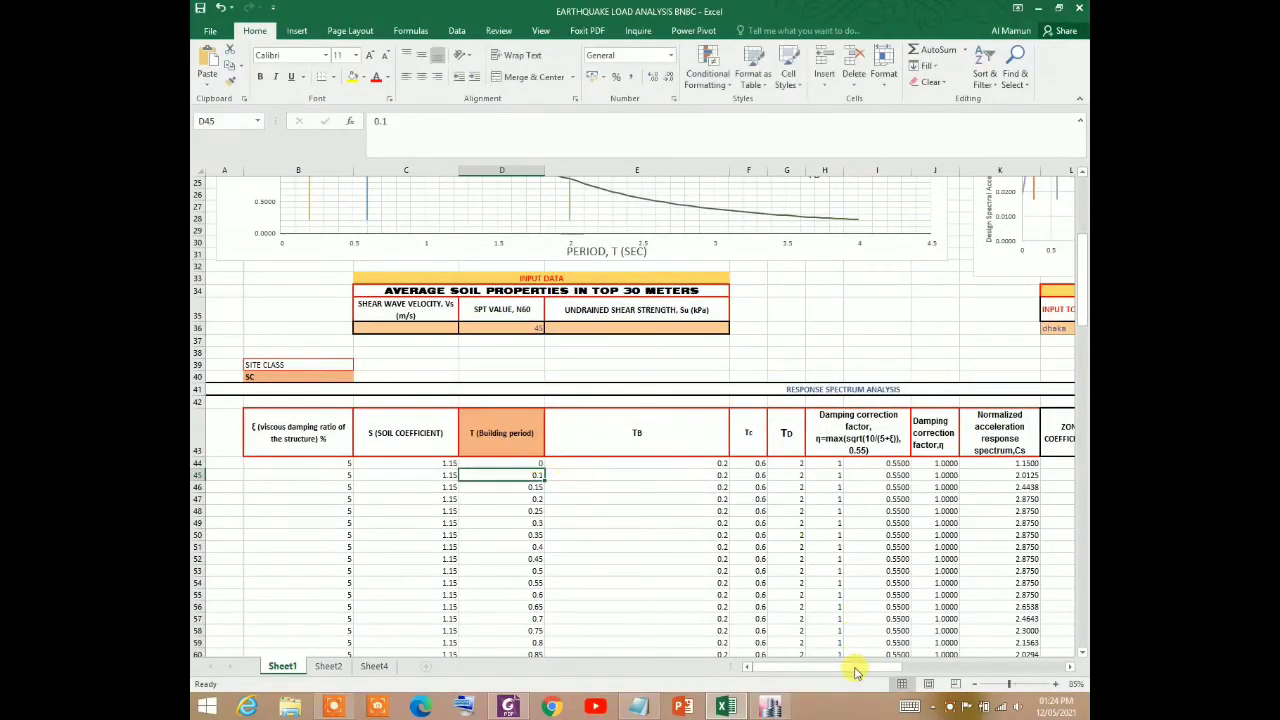
drag(857, 668, 903, 670)
scroll(914, 493, down, 8)
scroll(916, 500, up, 2)
scroll(916, 500, up, 6)
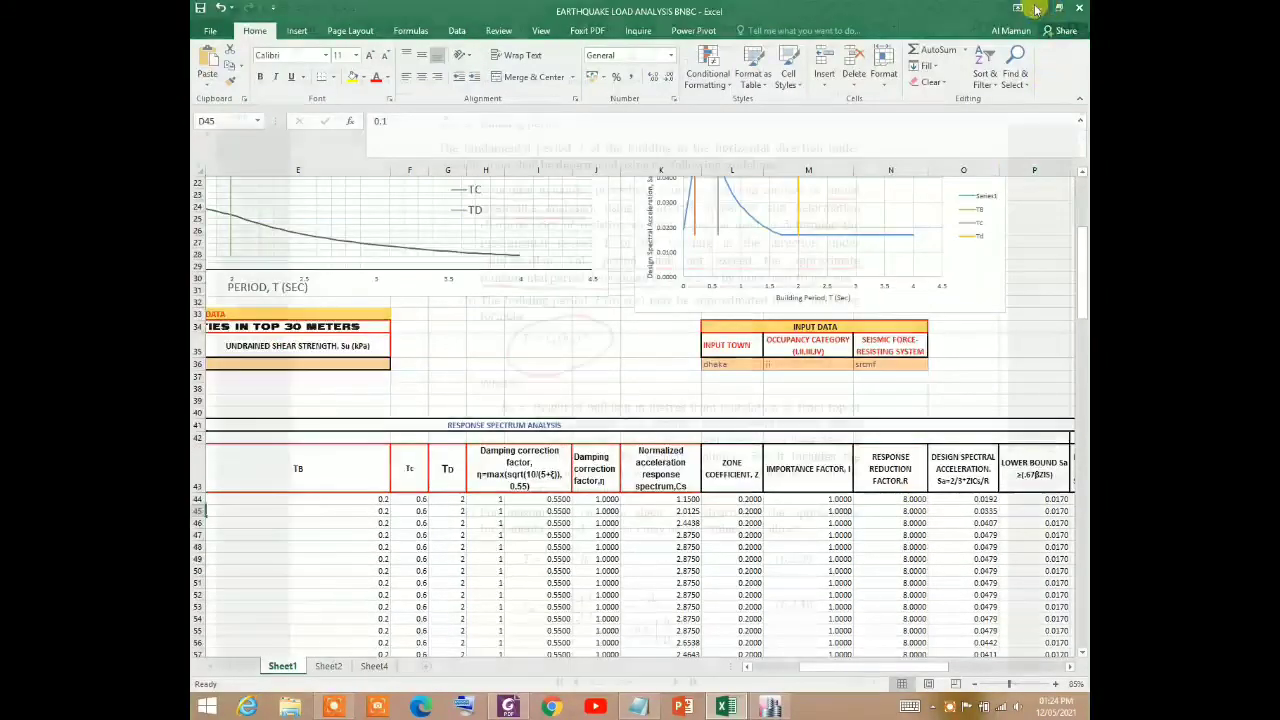
Switch to the G+7 model in ETABS and animate the mode 1 shape of the fundamental period x case
key(alt+Tab)
key(alt+Tab)
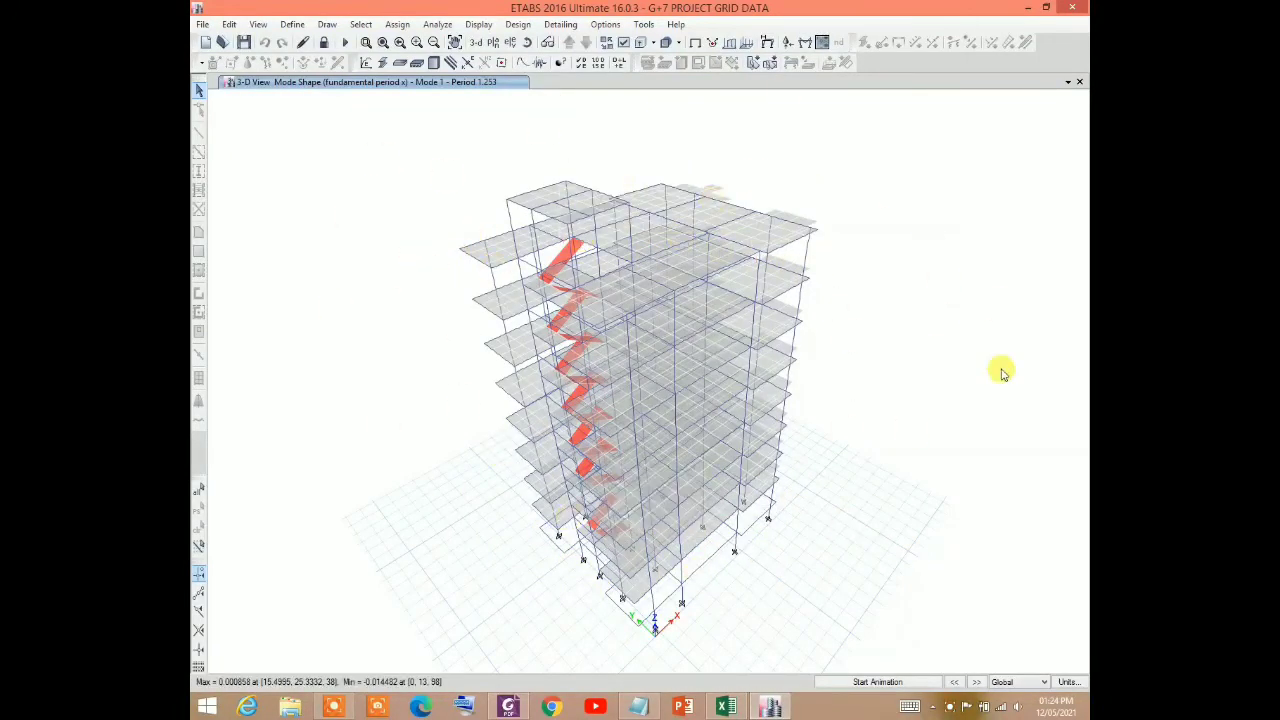
scroll(662, 245, down, 3)
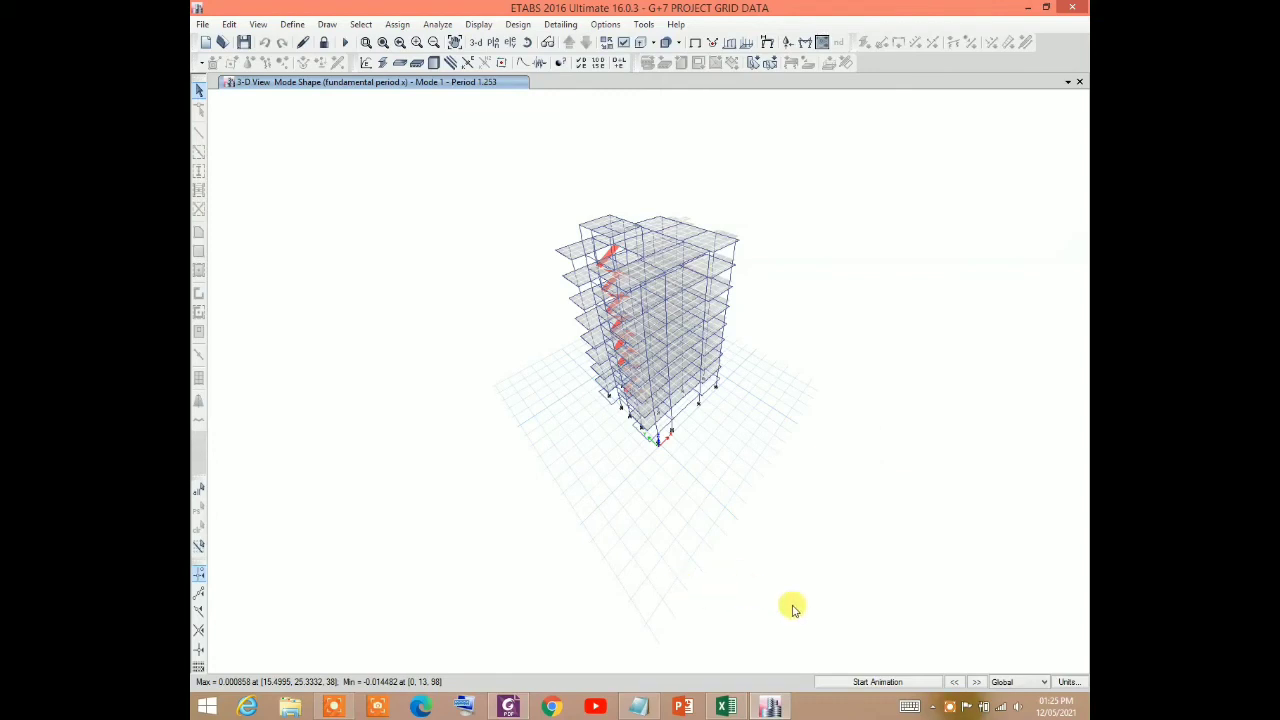
mouse_move(686, 263)
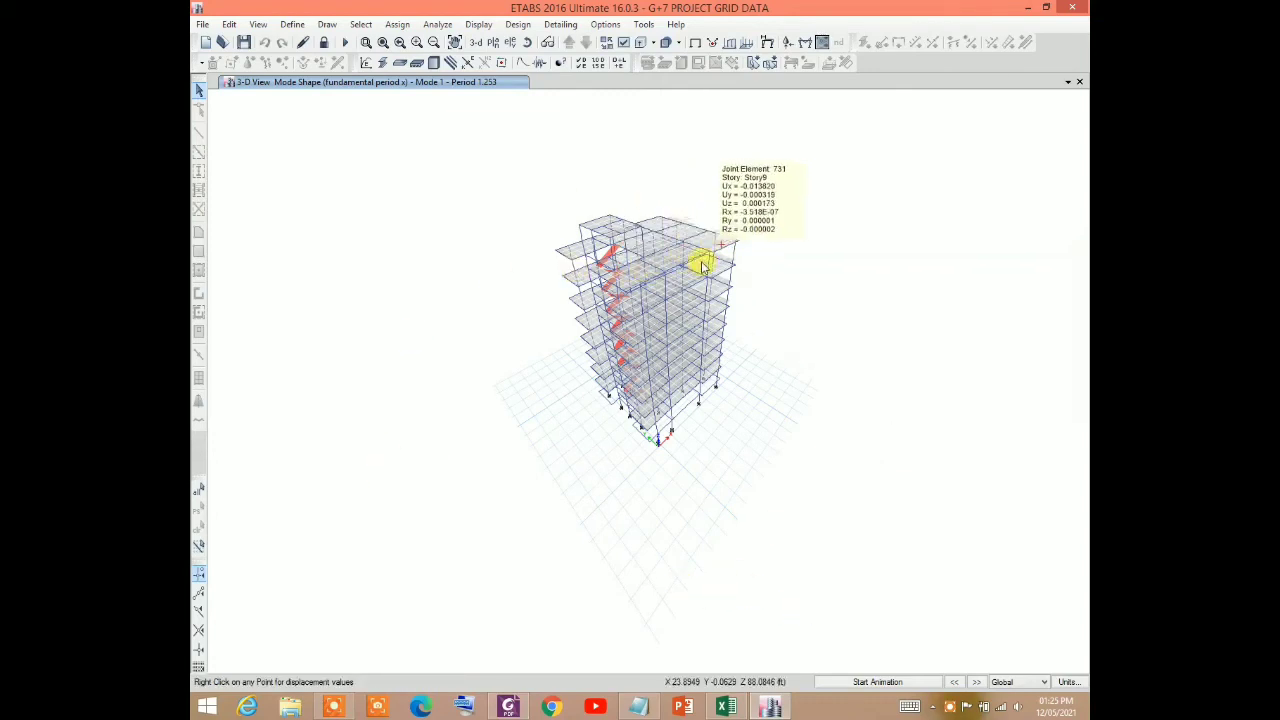
mouse_move(679, 397)
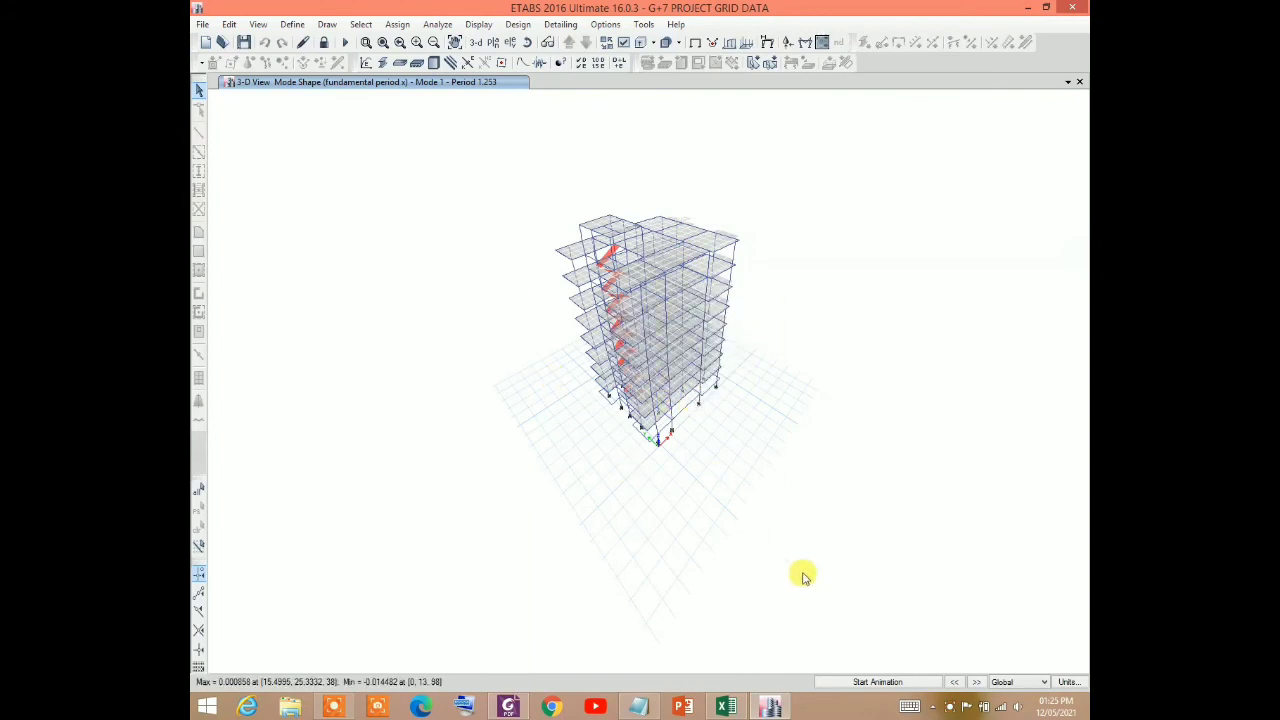
click(886, 677)
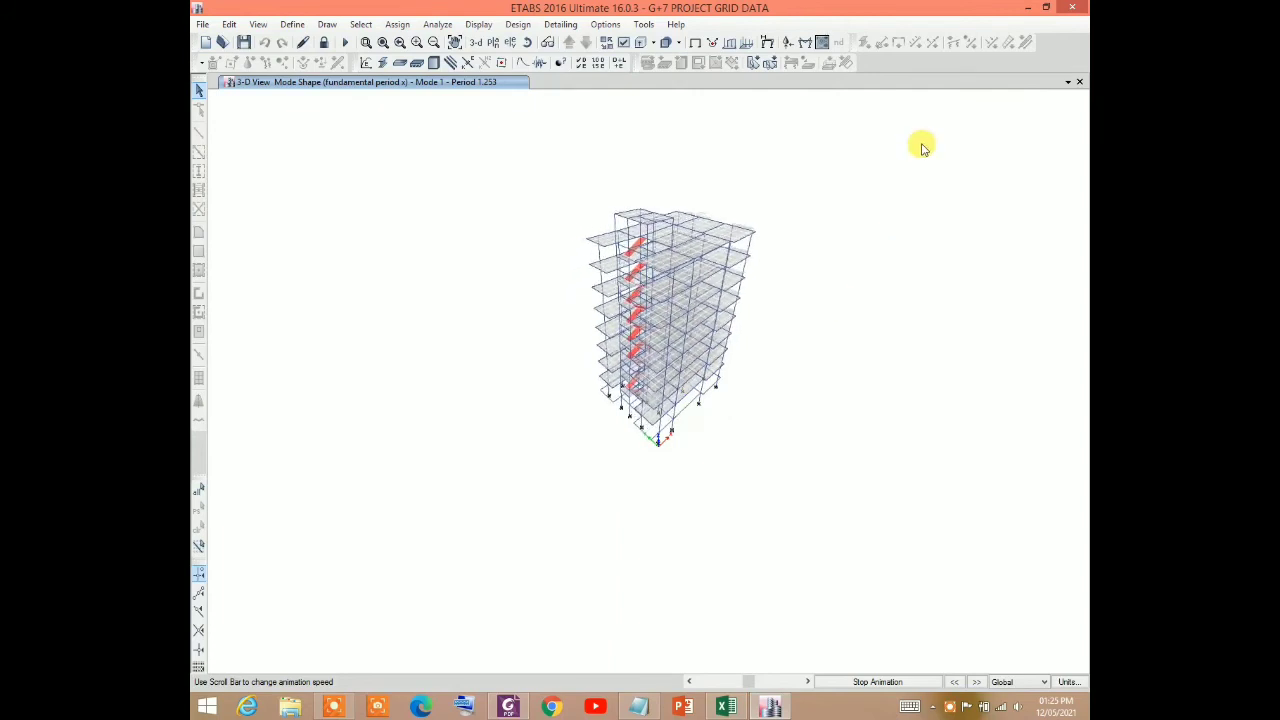
Display the mode 1 shape of the fundamental period y case and start its animation
click(768, 44)
click(572, 221)
click(558, 244)
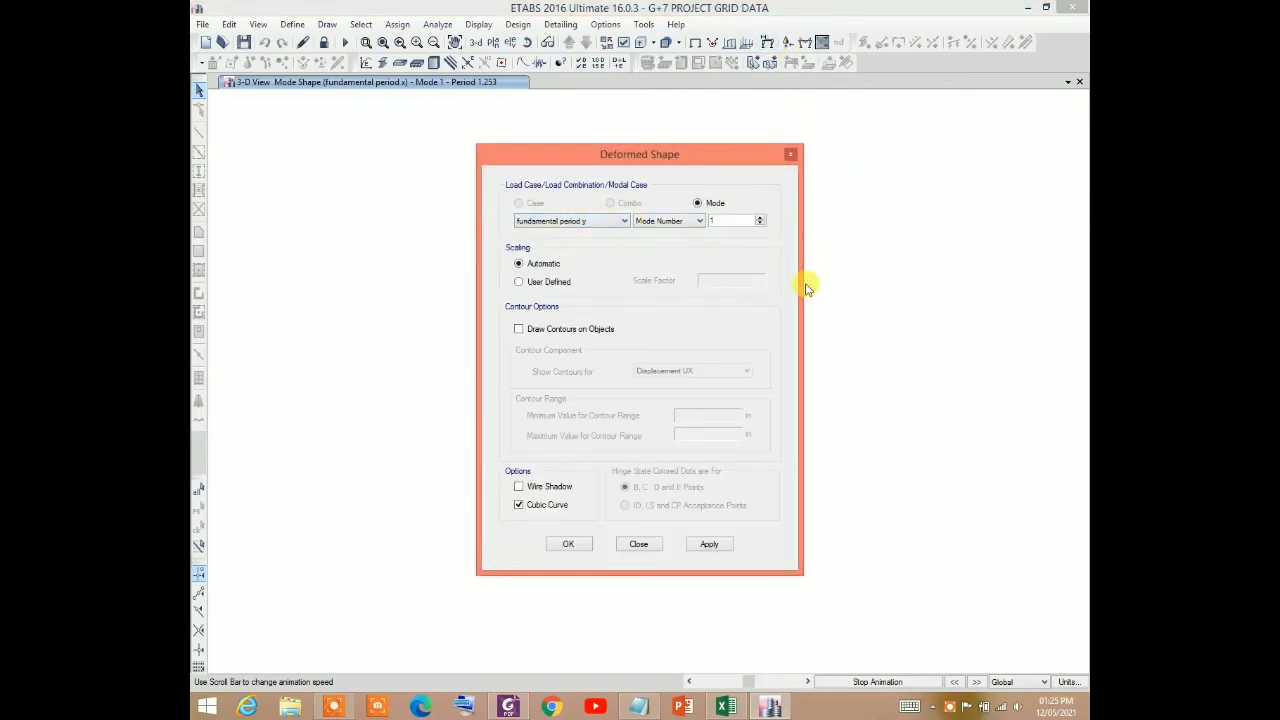
click(567, 544)
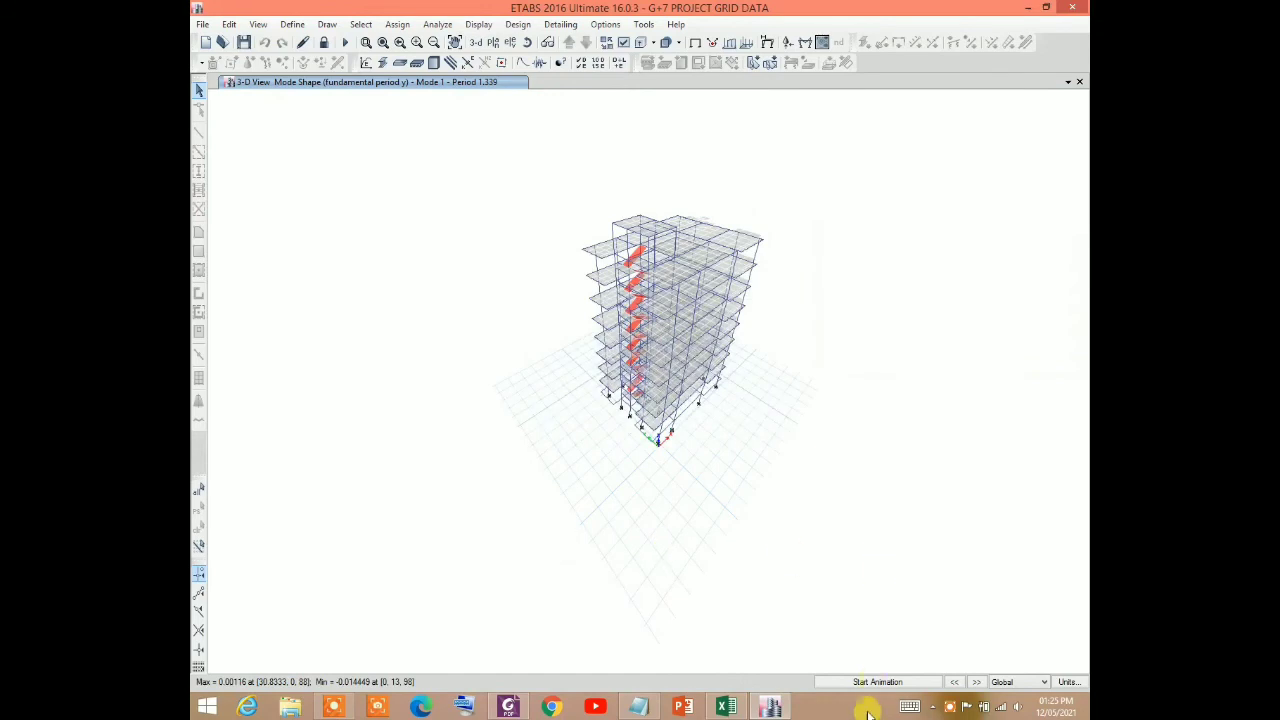
click(876, 683)
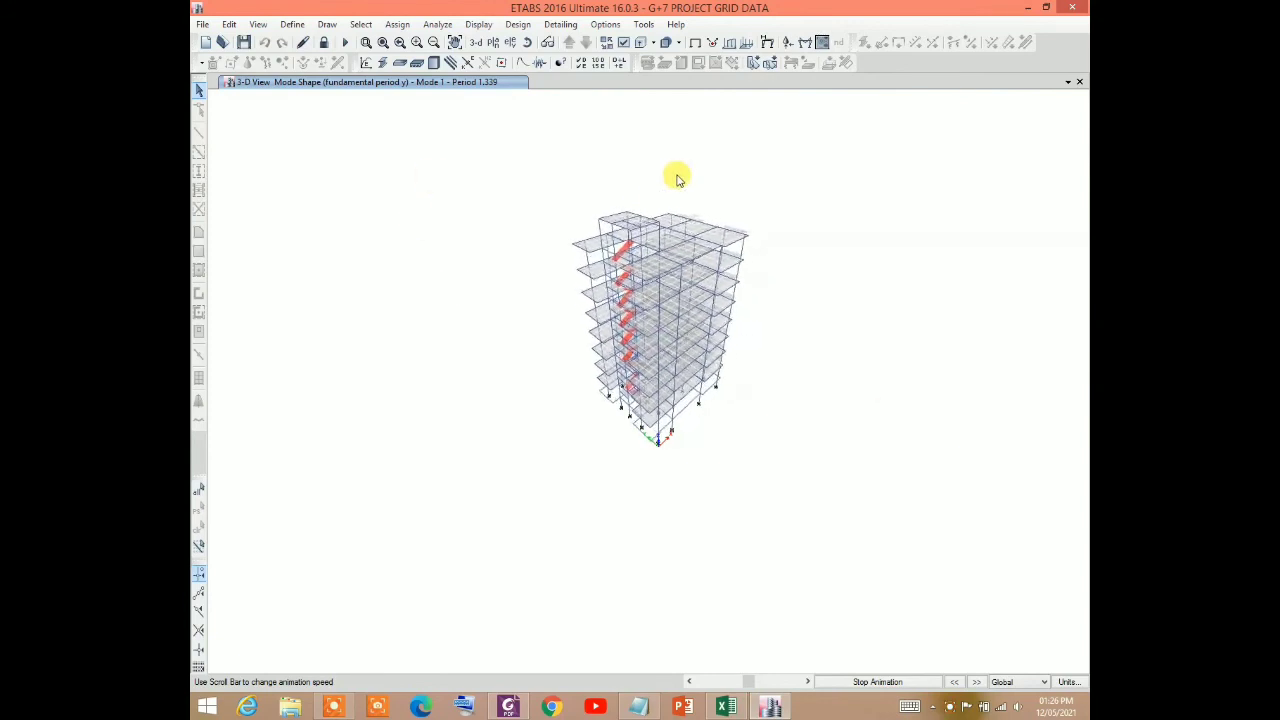
Replay the fundamental period y mode shape animation, stop it and inspect the building's deformed shape
click(410, 44)
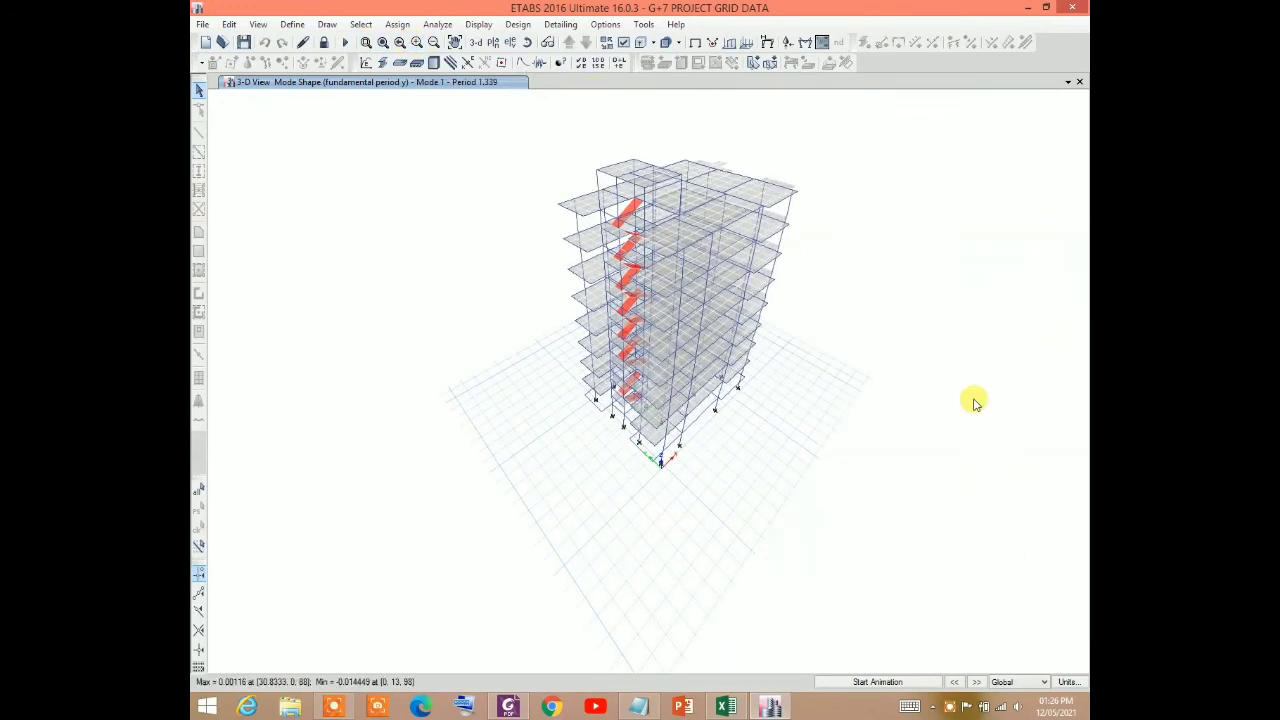
click(874, 682)
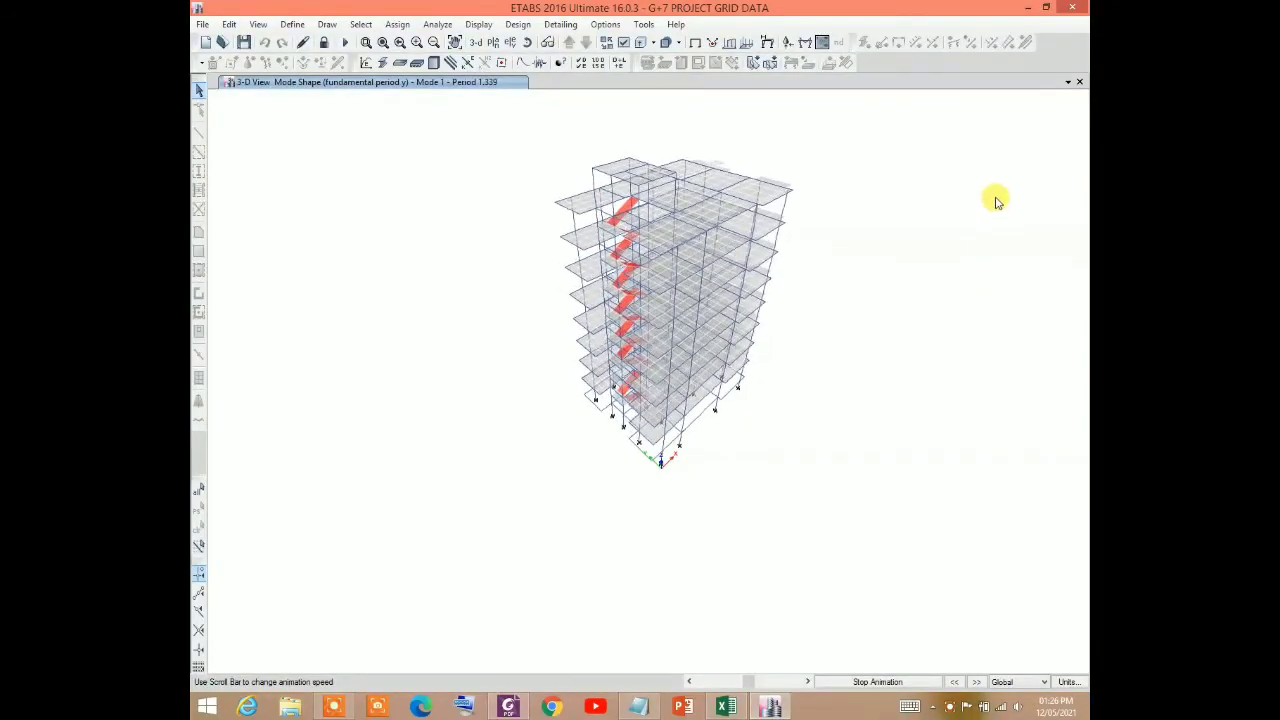
click(858, 683)
scroll(670, 150, up, 3)
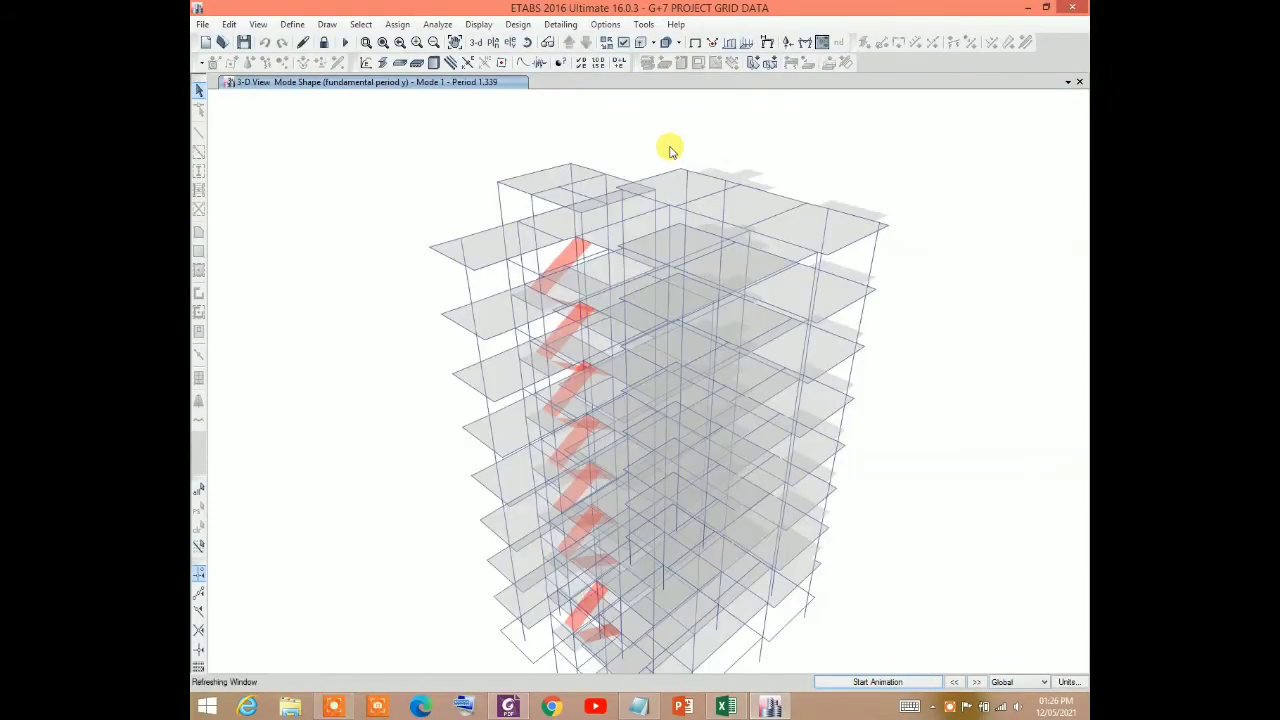
scroll(665, 195, down, 5)
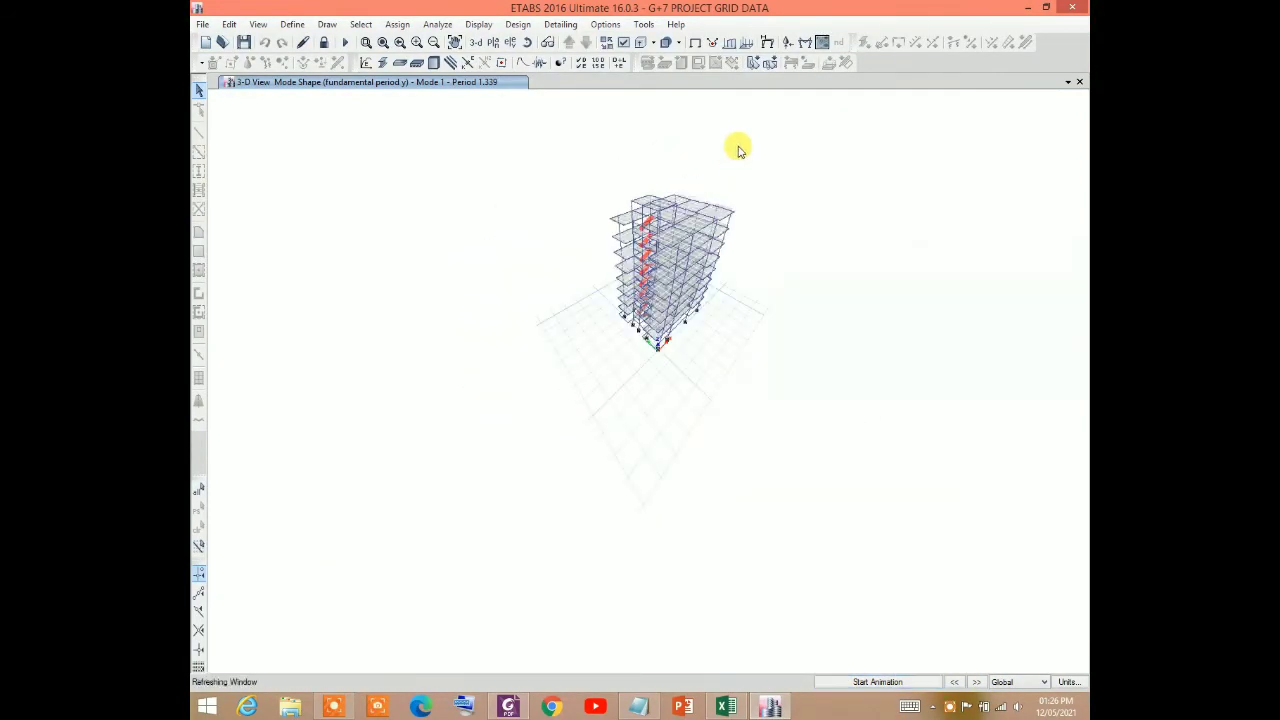